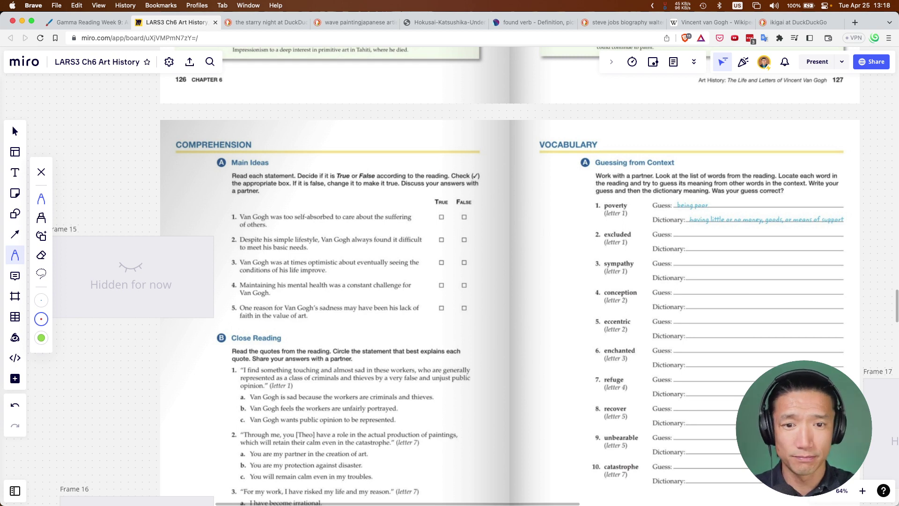
Step: Glance at the PowerPoint THANKS! and LARS Ch6 slides, then return to Chrome
key("super+Tab")
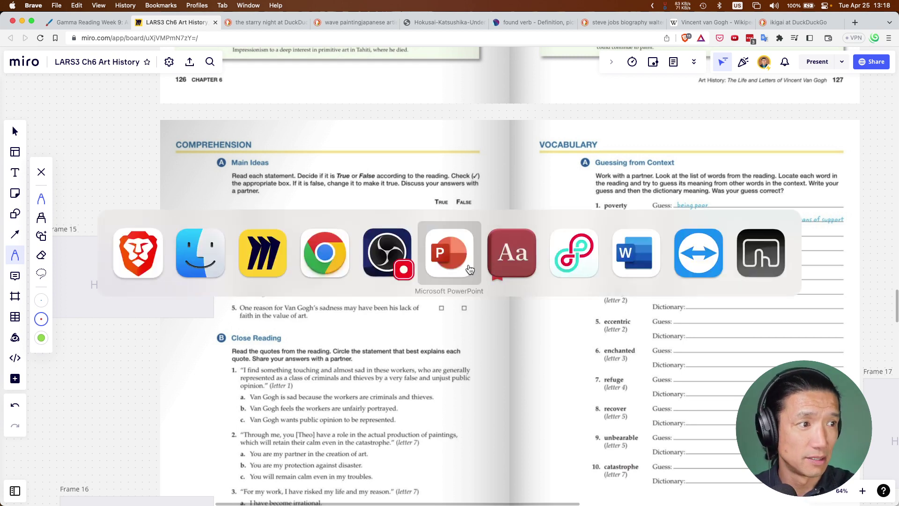
left_click(449, 253)
key("Right")
key("Left")
key("Left")
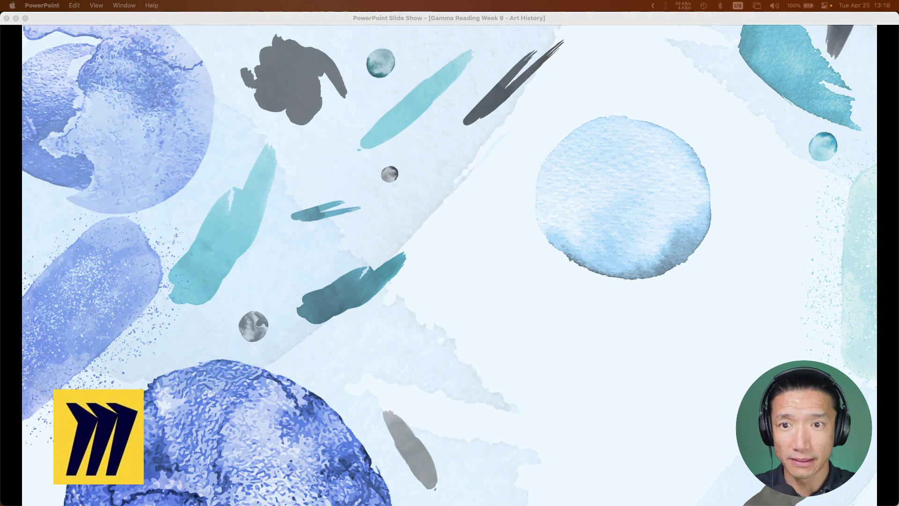
key("super+Tab")
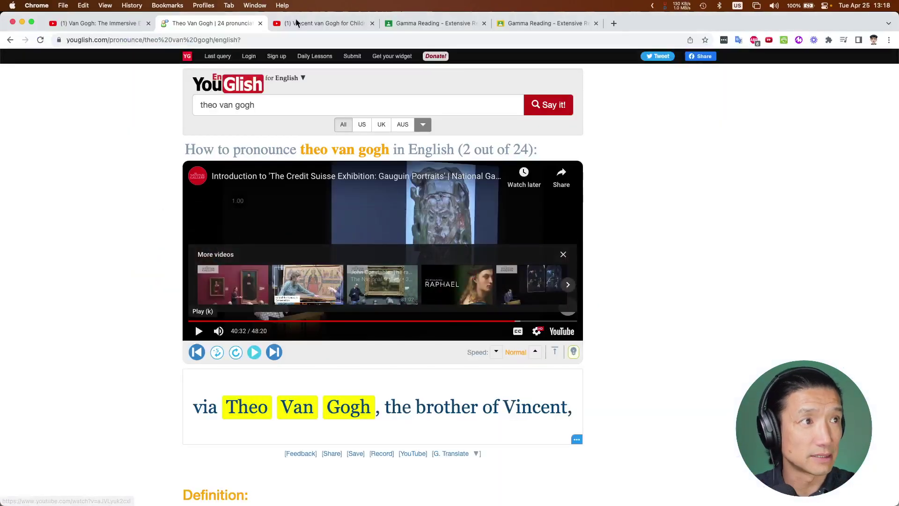
Step: Go through the class's Classwork to the Phase 1 prewriting assignment's Student work tab
left_click(425, 25)
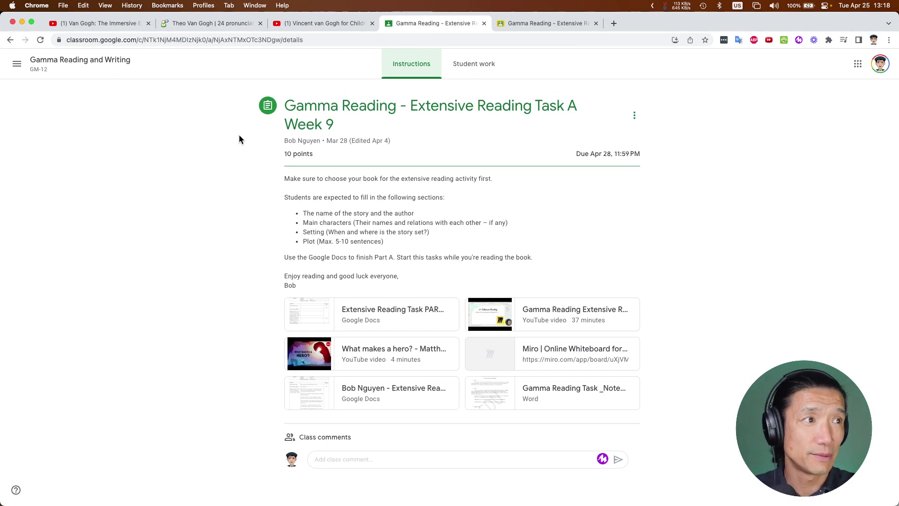
left_click(77, 67)
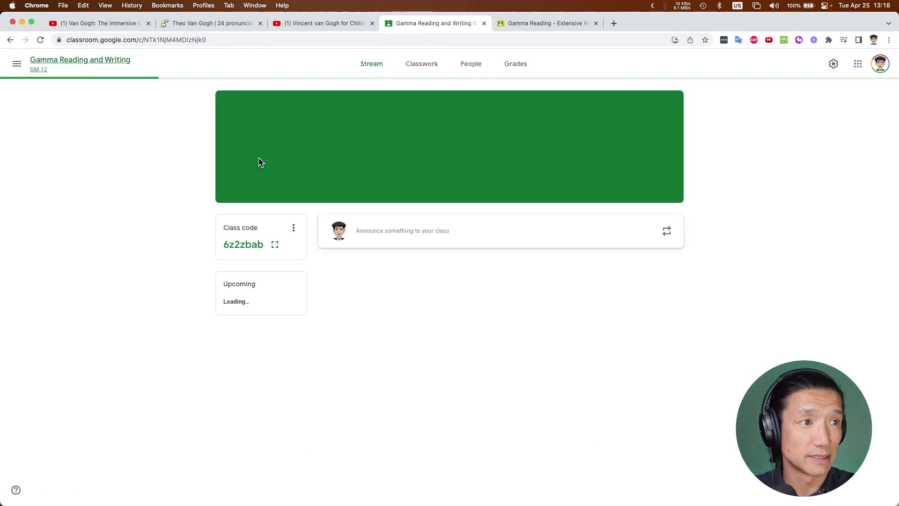
left_click(436, 69)
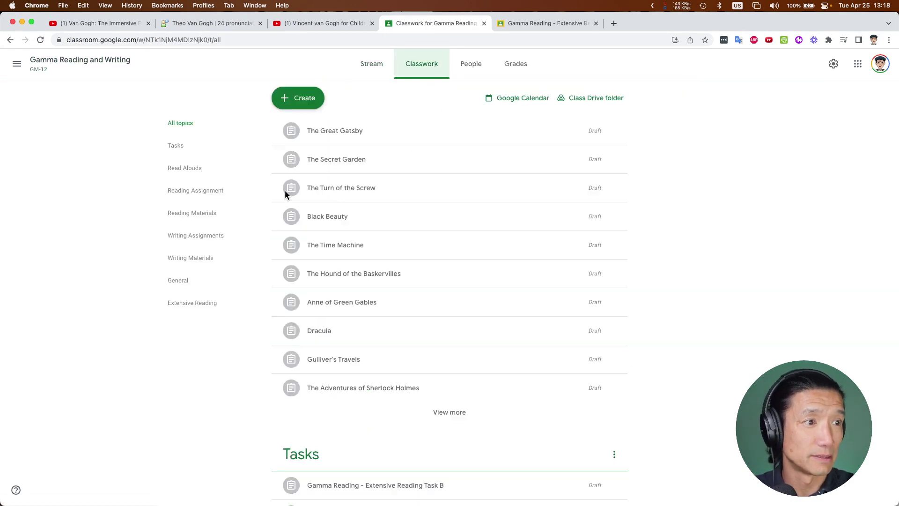
scroll(295, 201, "down", 8)
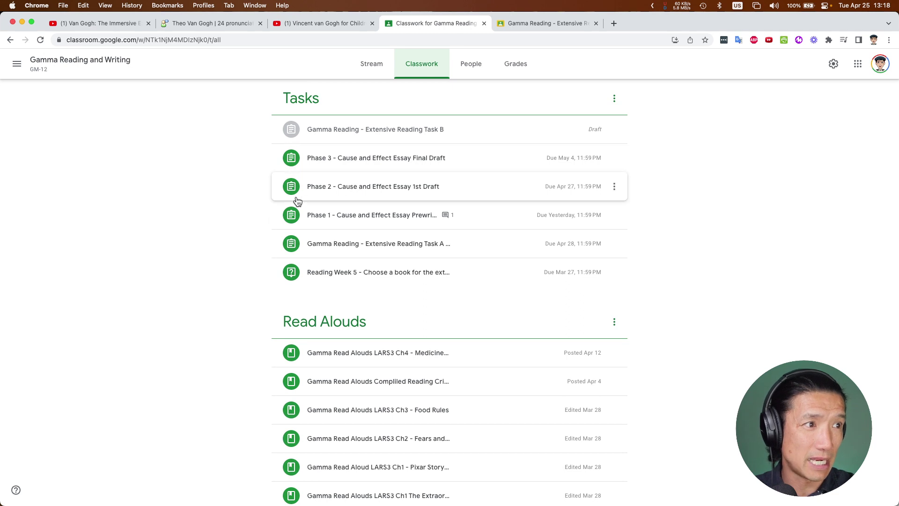
left_click(356, 217)
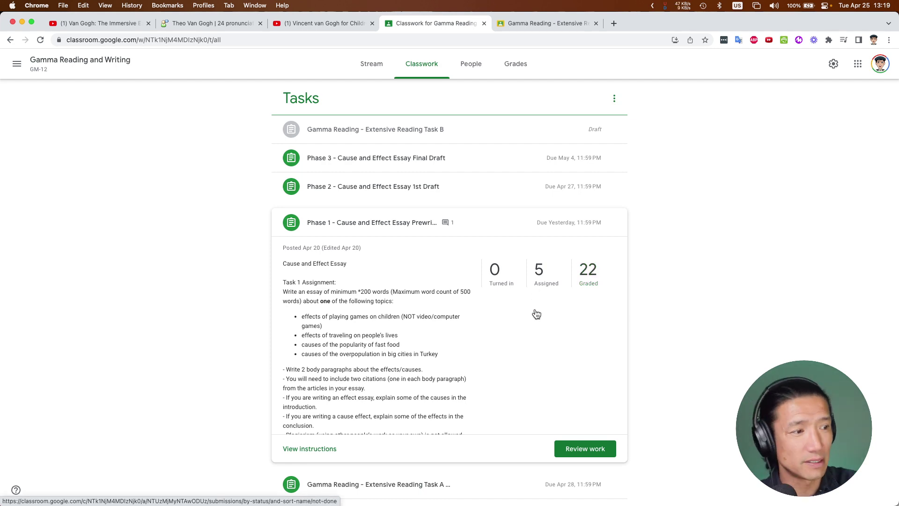
left_click(312, 449)
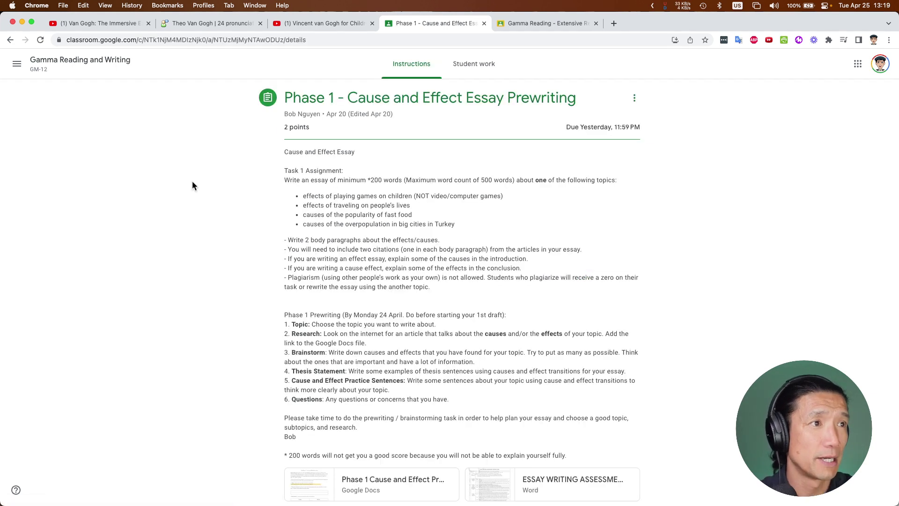
left_click(469, 74)
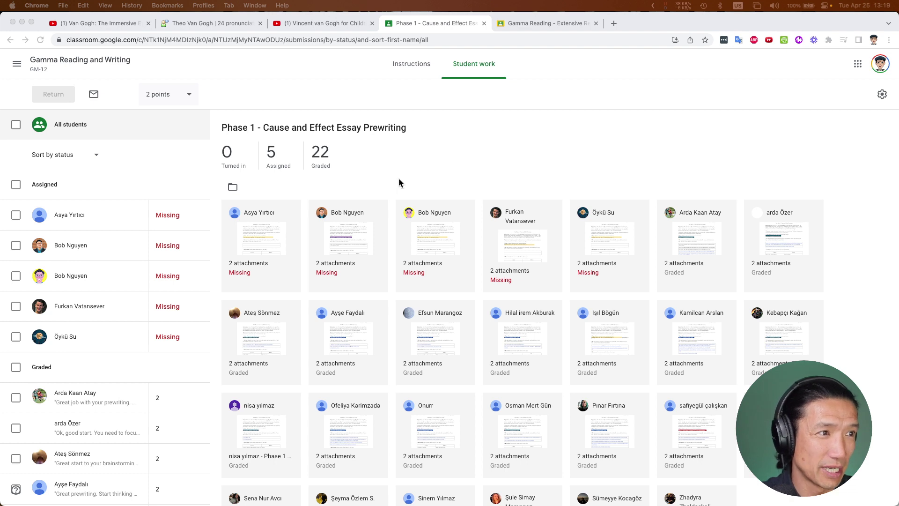
Step: Open one student's Phase 1 prewriting document and place the cursor after the article link
left_click(69, 247)
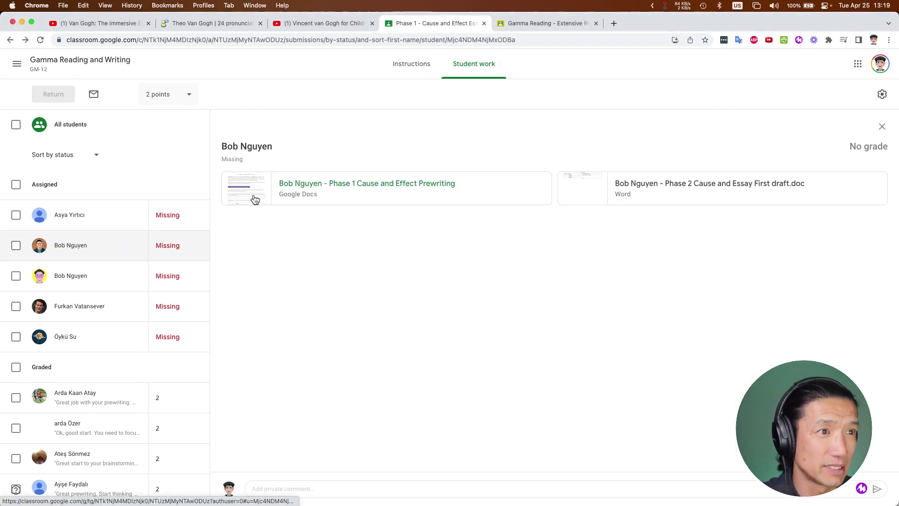
left_click(253, 198)
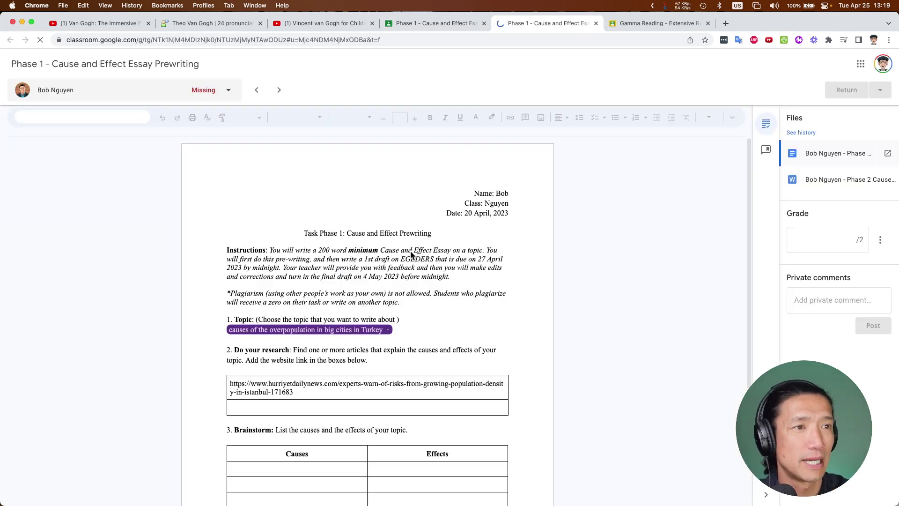
left_click(305, 393)
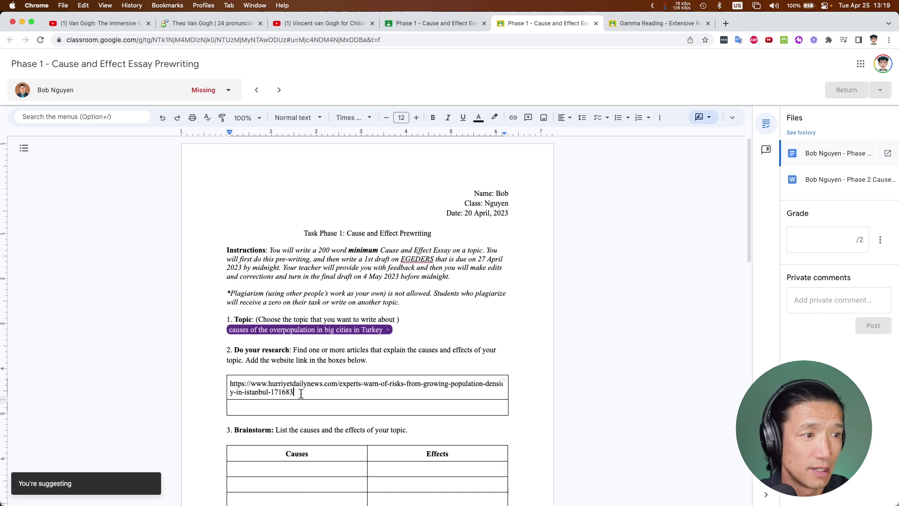
key("super+t")
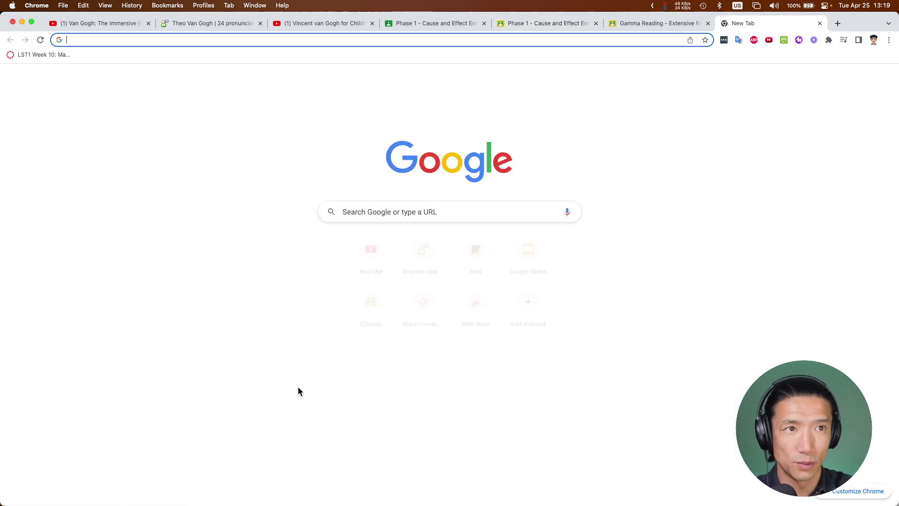
type("www.google.com")
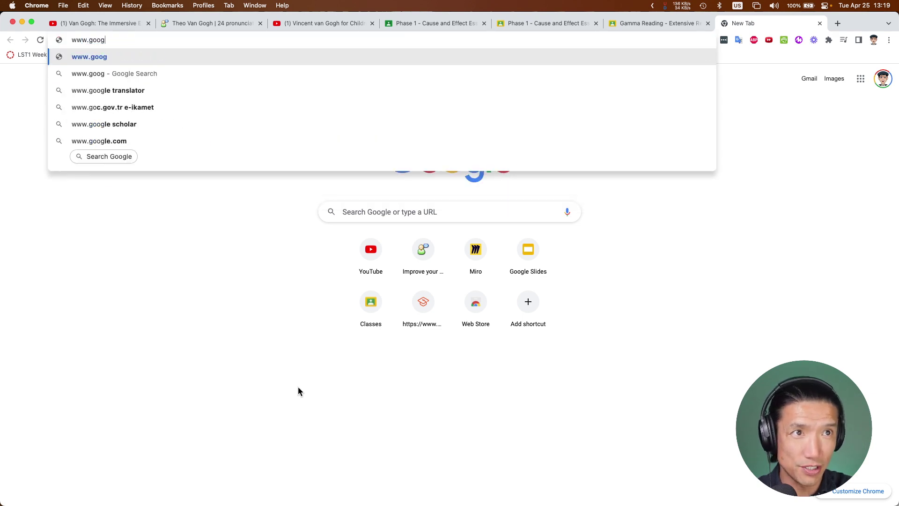
key("Return")
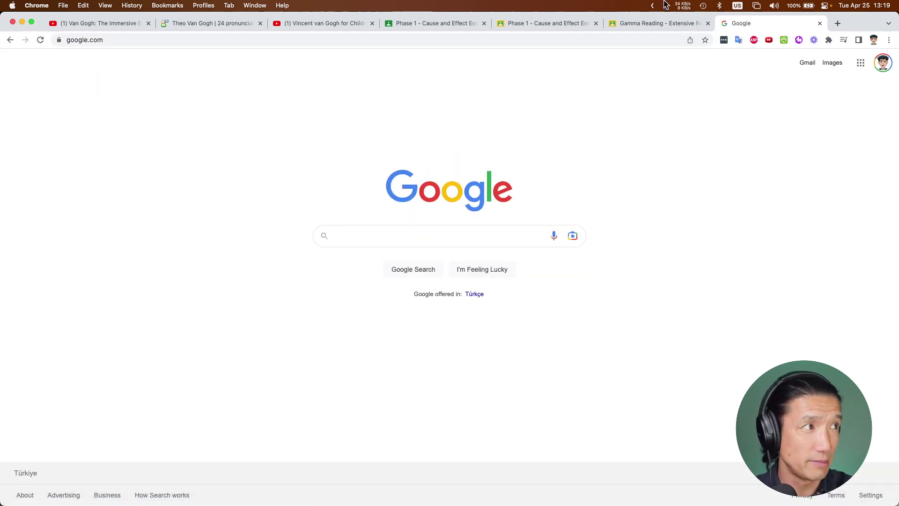
Step: Reorder the prewriting and Gamma Reading tabs, then bring the Google tab forward
left_click(637, 24)
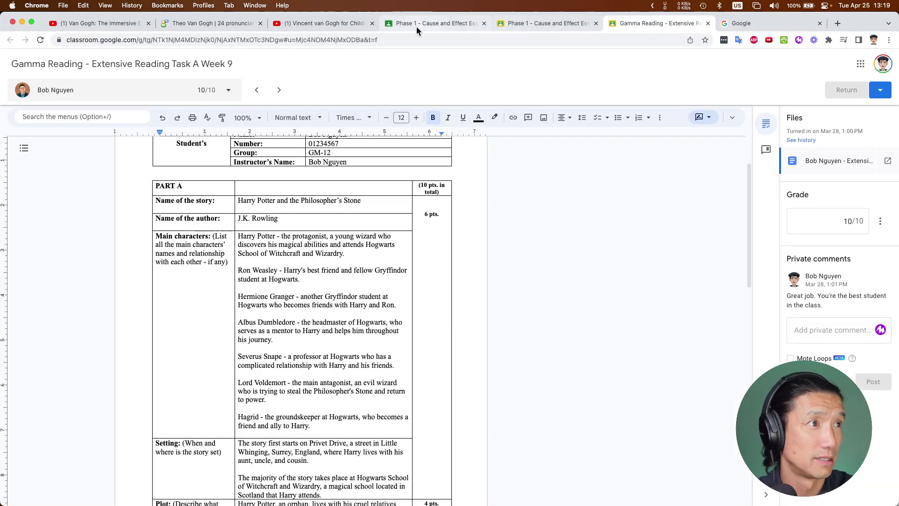
left_click(530, 21)
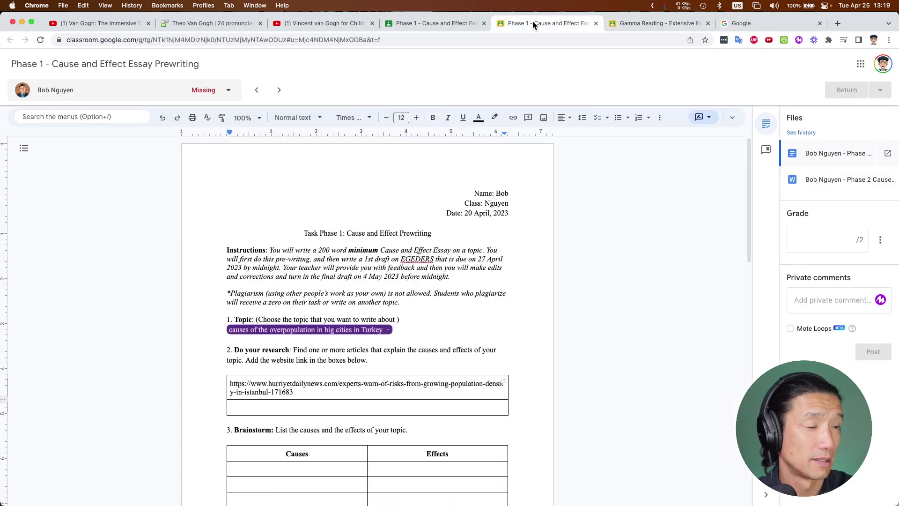
left_click_drag(533, 21, 624, 23)
left_click_drag(531, 25, 428, 25)
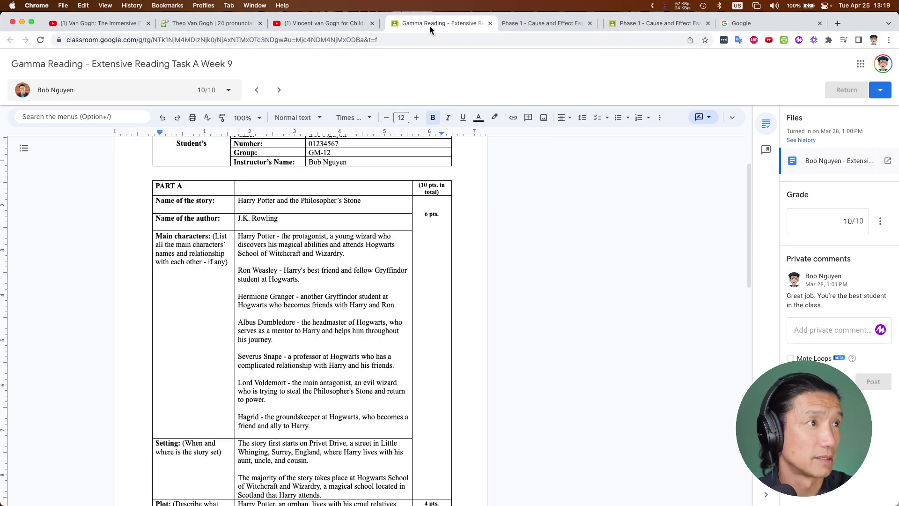
left_click(639, 24)
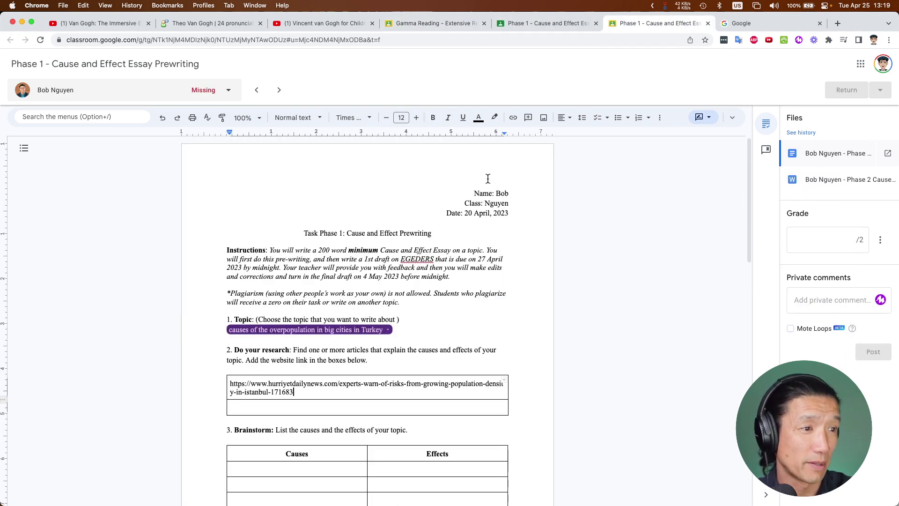
left_click(746, 28)
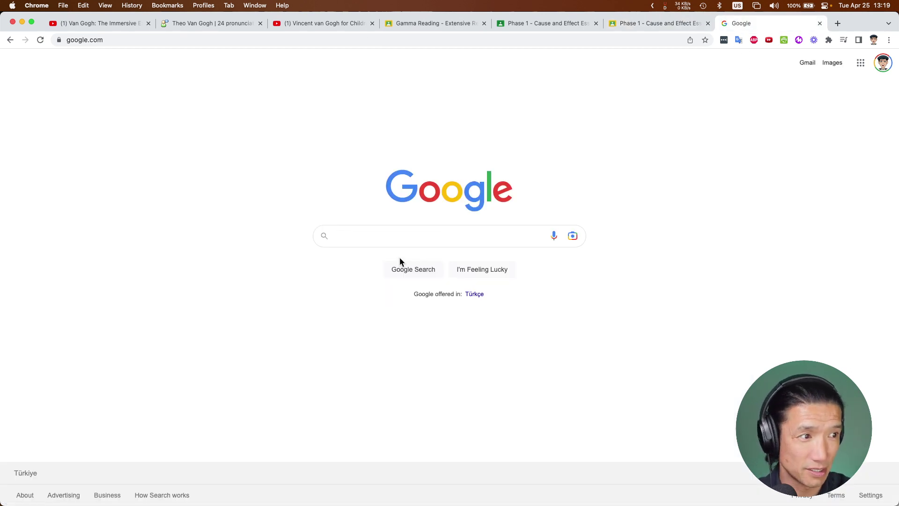
Step: Switch Google to Turkish and visit its About page from the Türkiye footer
left_click(475, 295)
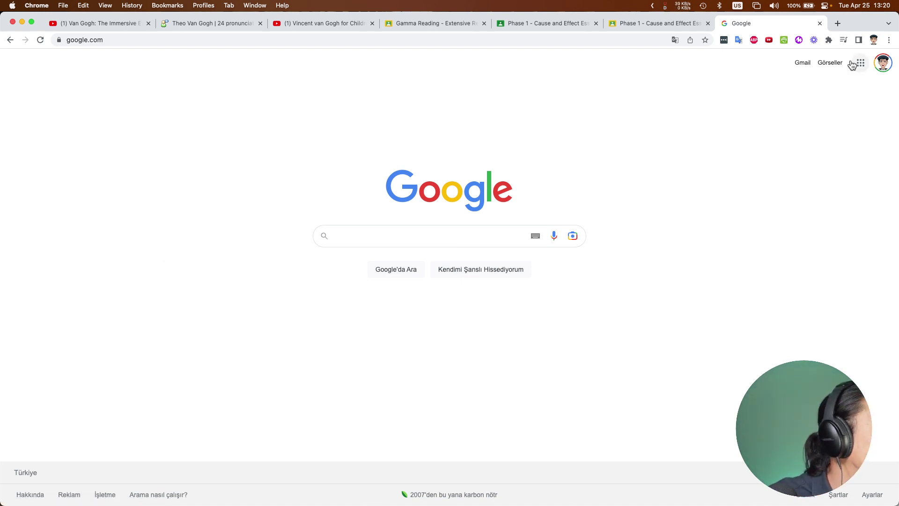
left_click(6, 41)
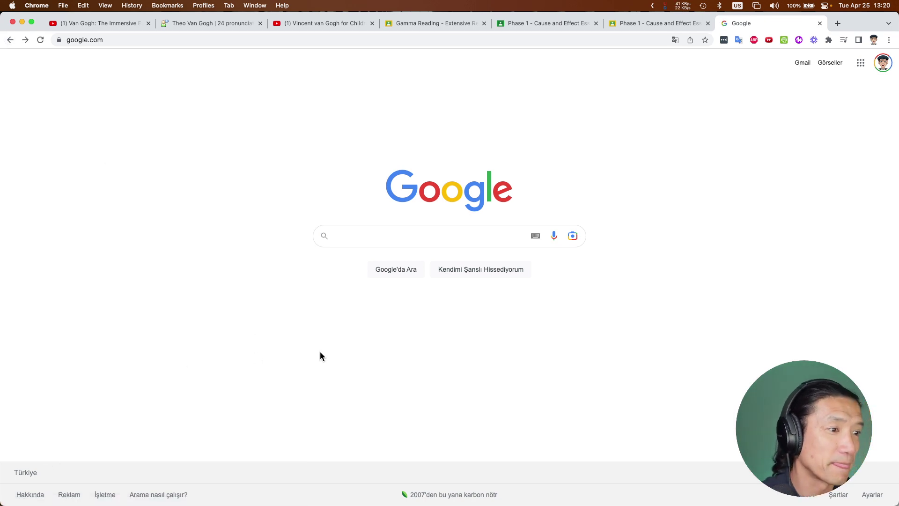
double_click(22, 472)
left_click_drag(22, 472, 23, 482)
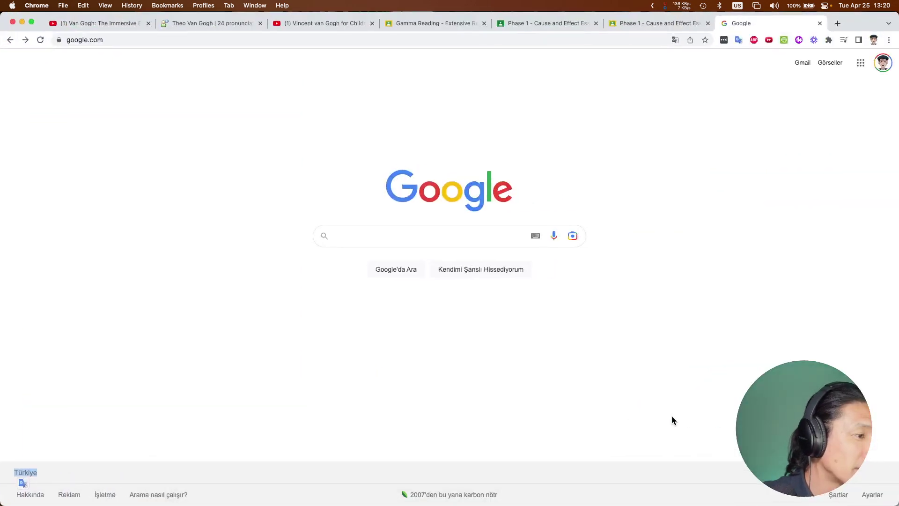
left_click(31, 496)
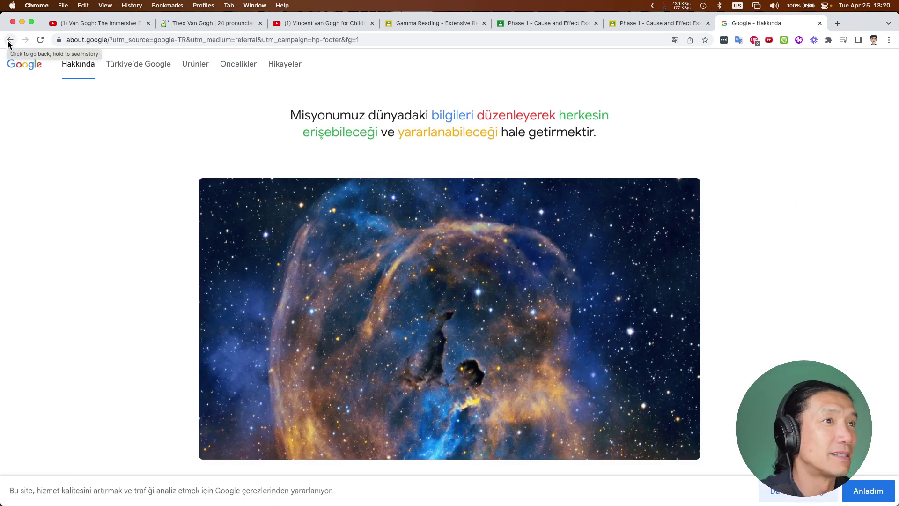
left_click(9, 41)
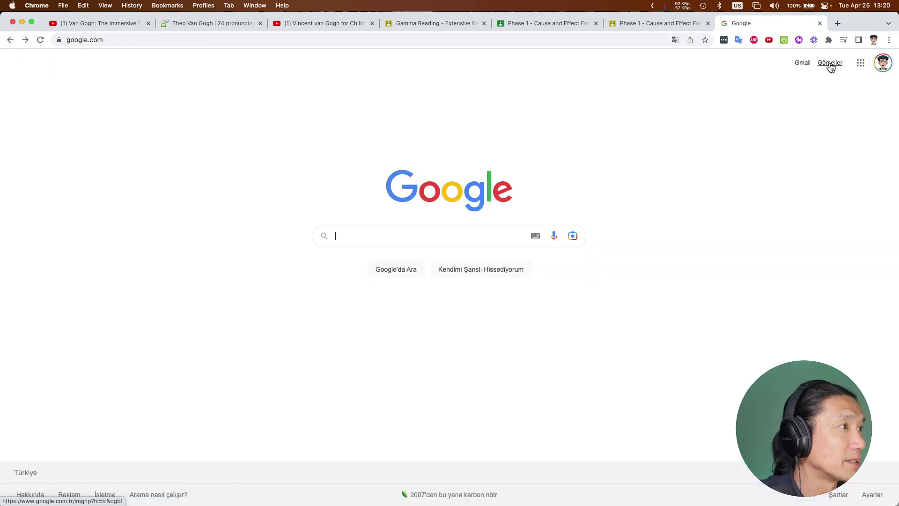
Step: Open Google Görseller (Images), glance at Google Ads, and return to Images
left_click(829, 63)
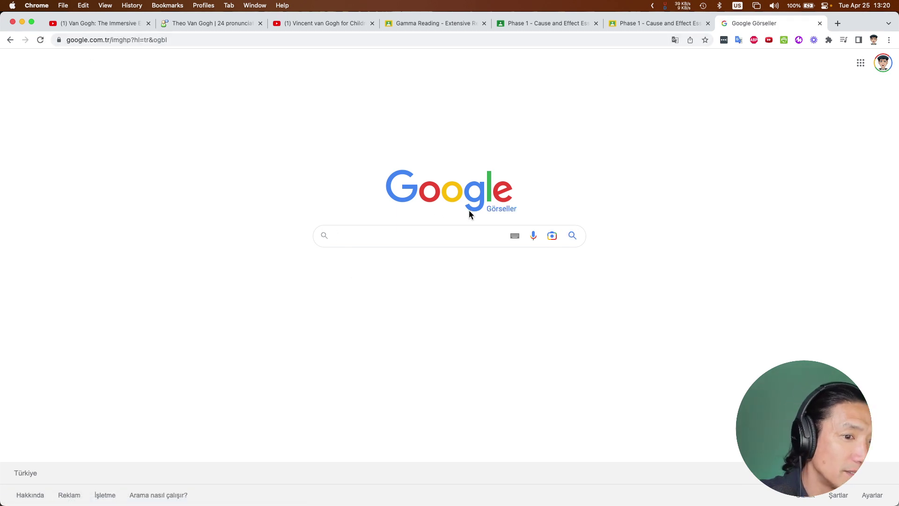
left_click(70, 498)
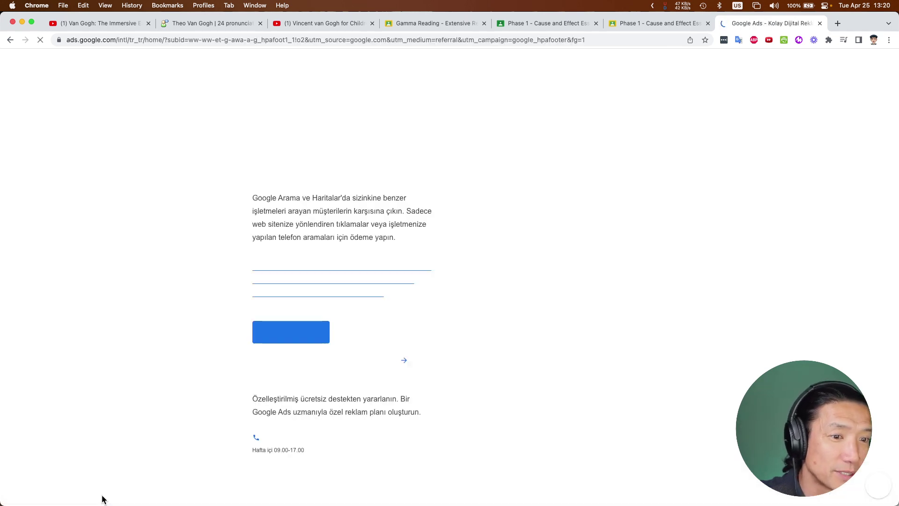
left_click(9, 39)
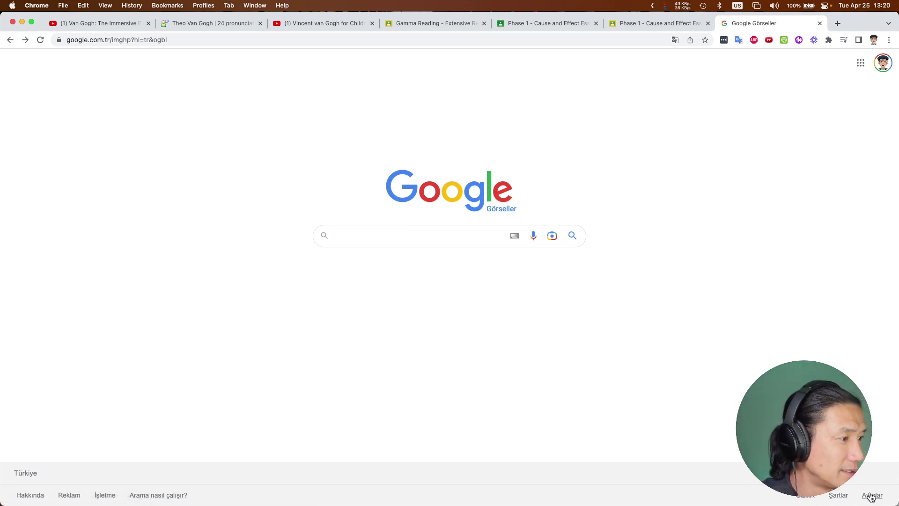
Step: Run an image search for 'causes of overpopulation in turkey'
left_click(389, 237)
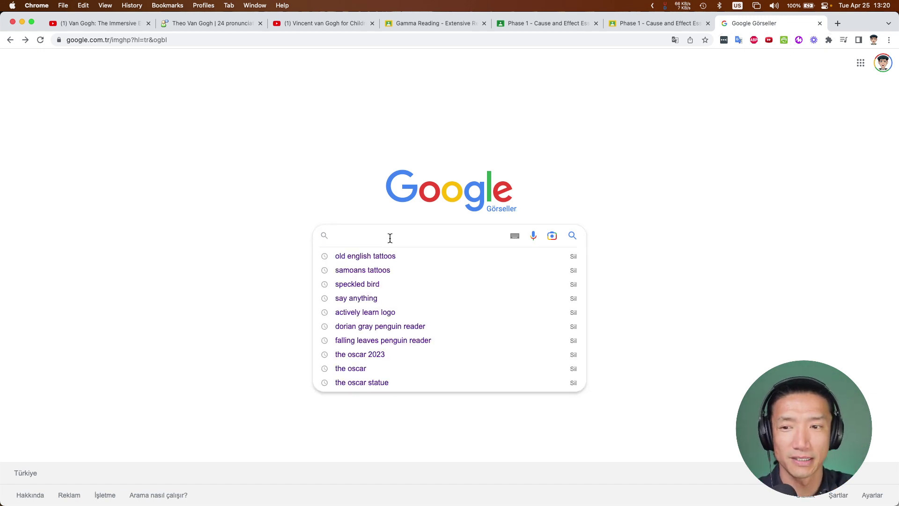
type("causes of over")
key("Down")
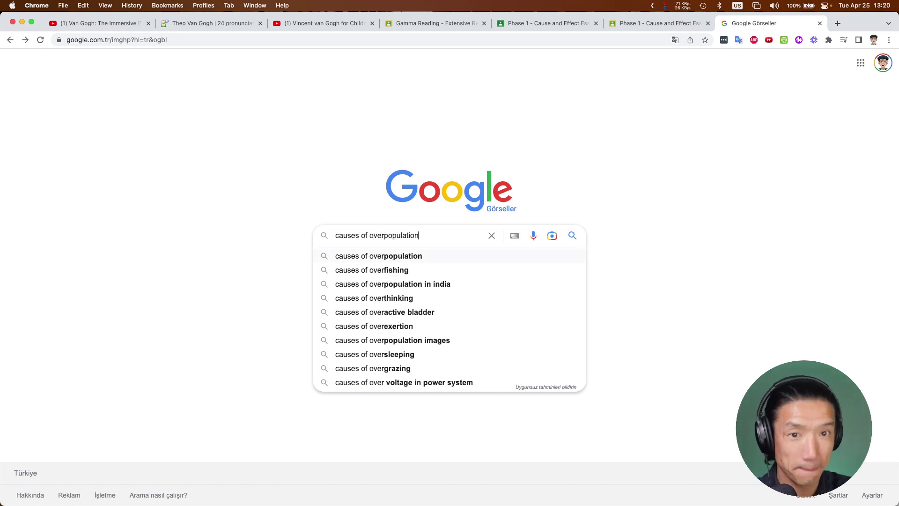
type("in tur")
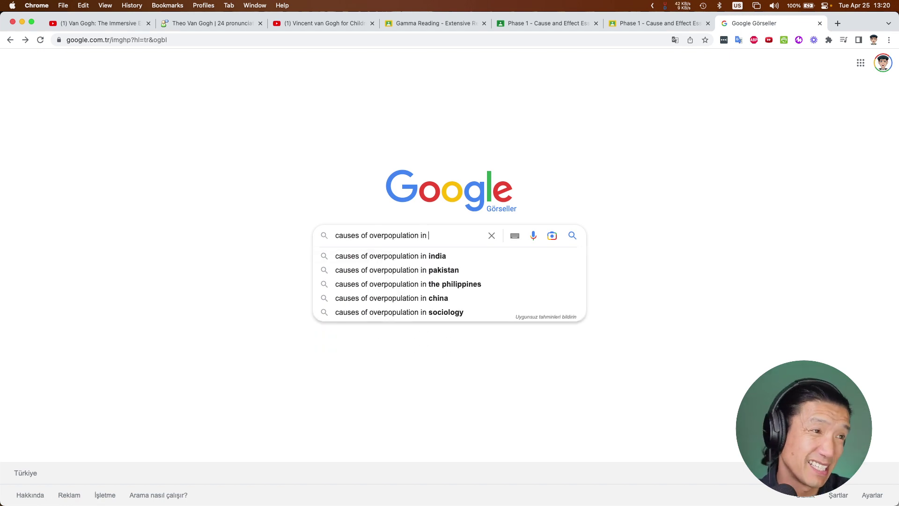
type("key")
key("Return")
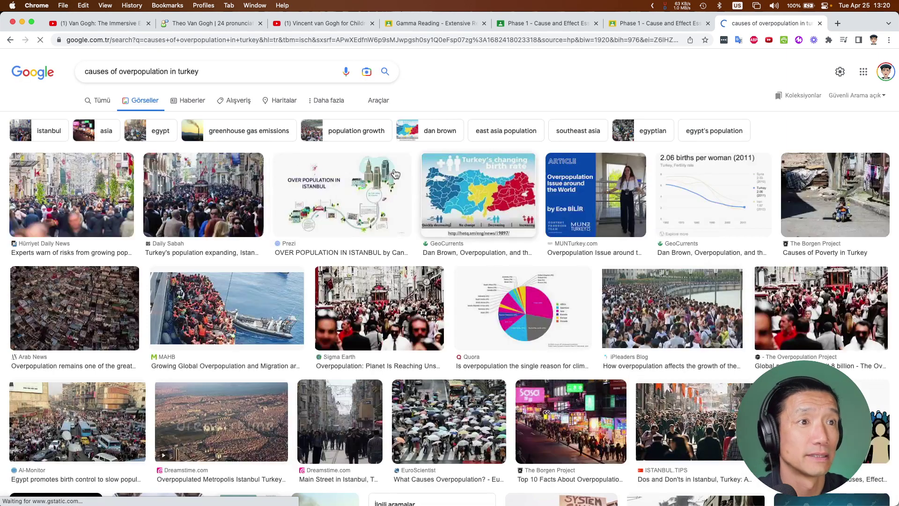
Step: Switch to web results and try updating the location, dismissing the permission prompt
left_click(121, 101)
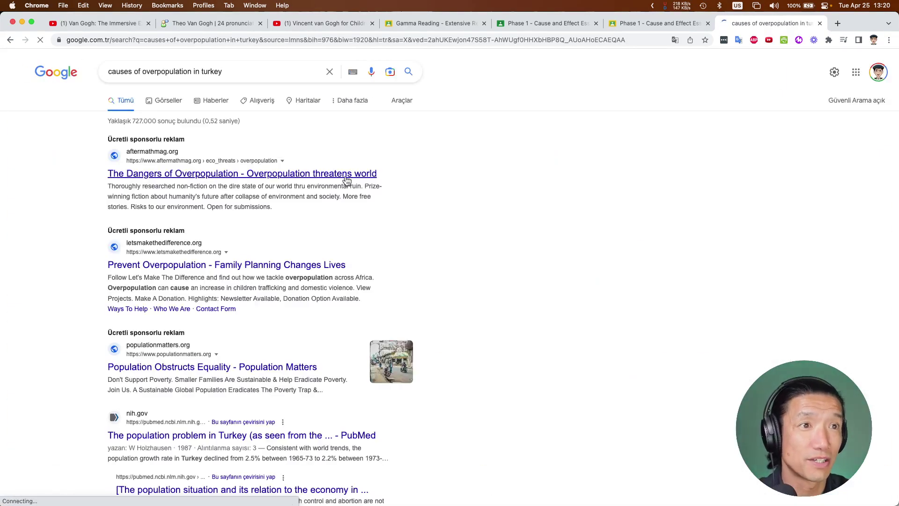
scroll(281, 160, "down", 20)
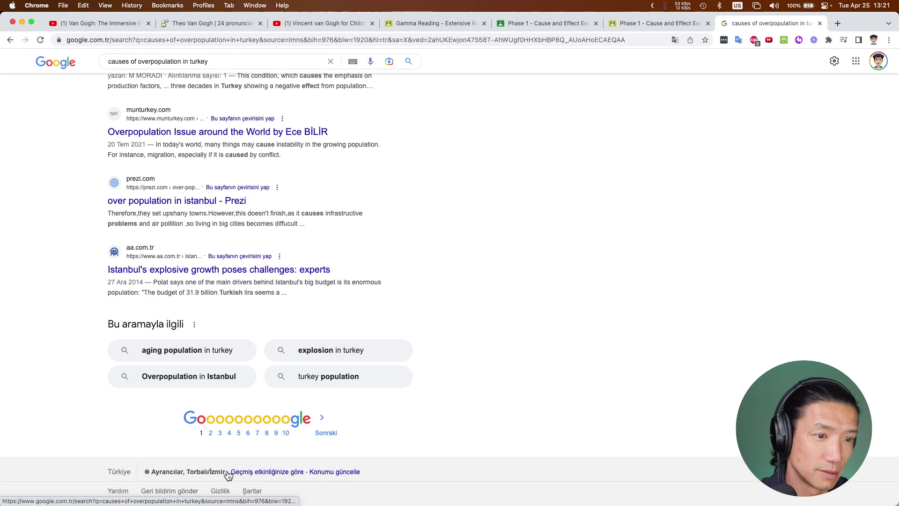
left_click(252, 474)
left_click(371, 278)
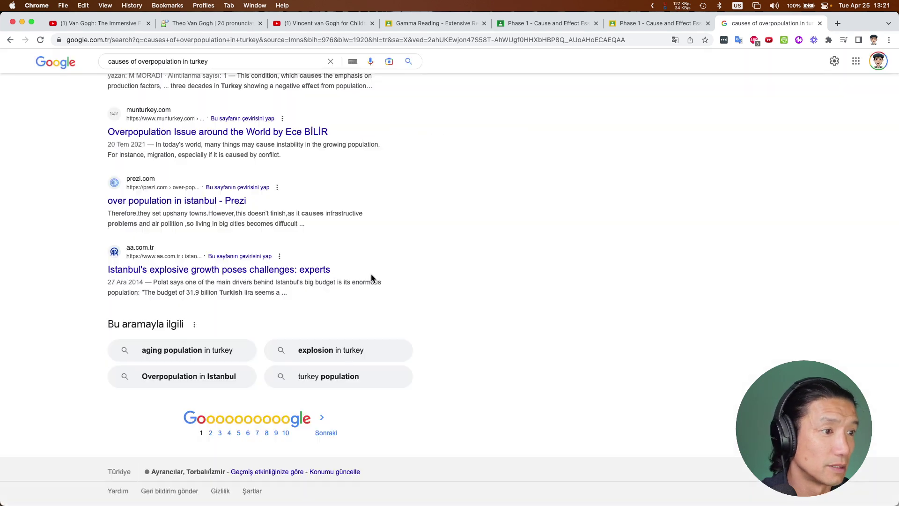
left_click(328, 471)
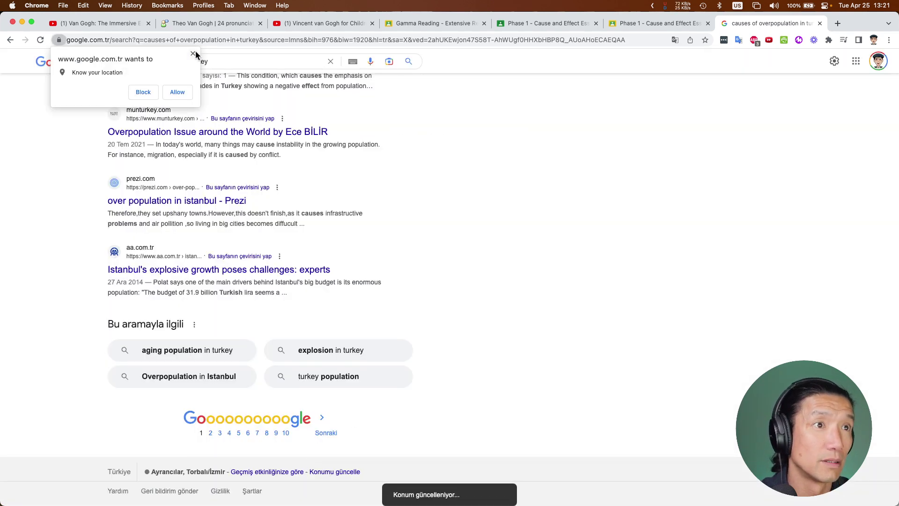
left_click(193, 53)
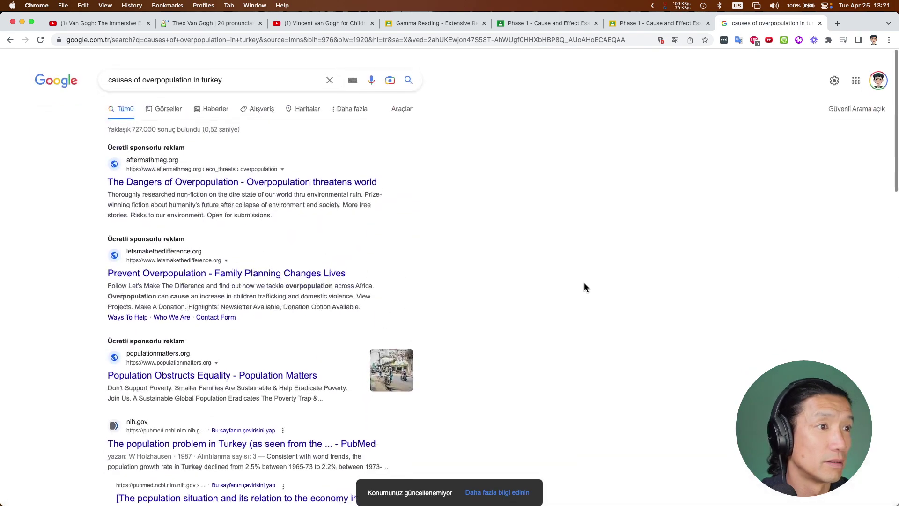
Step: Check the locked SafeSearch setting, then open the quick search settings
scroll(592, 295, "down", 1)
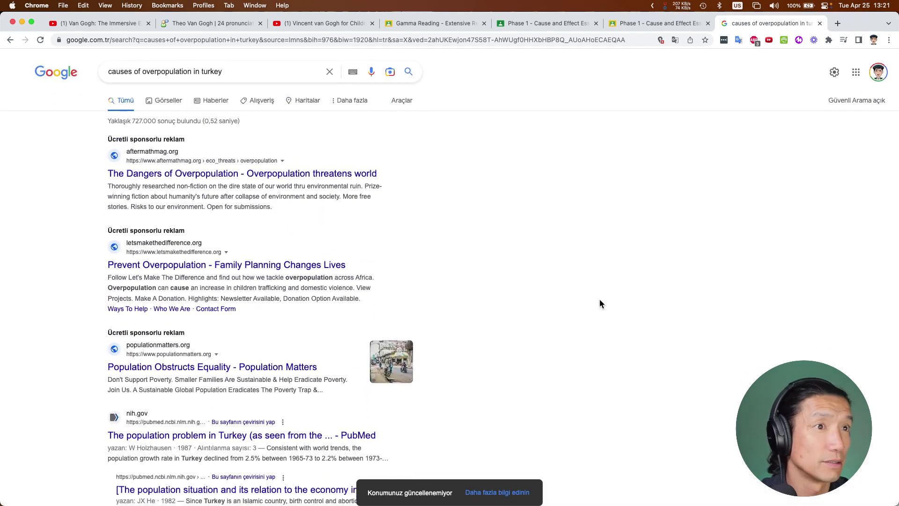
left_click(856, 101)
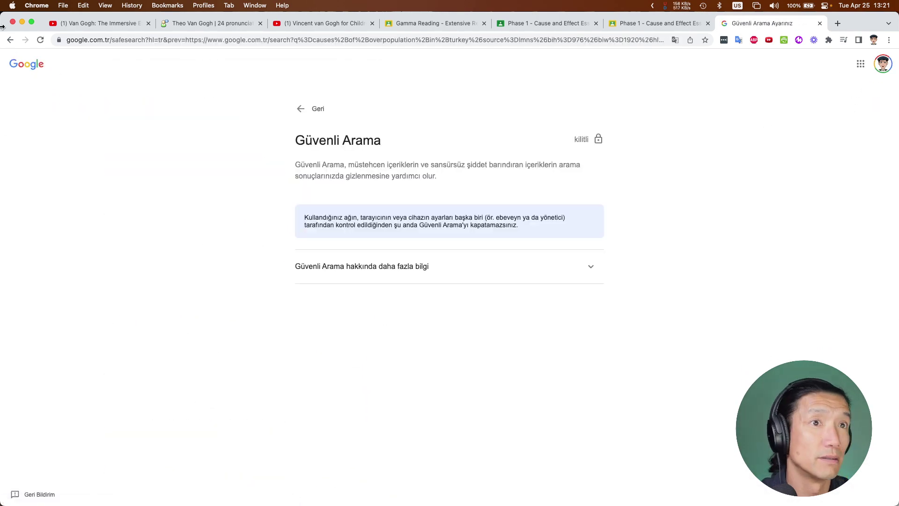
left_click(10, 39)
left_click(835, 73)
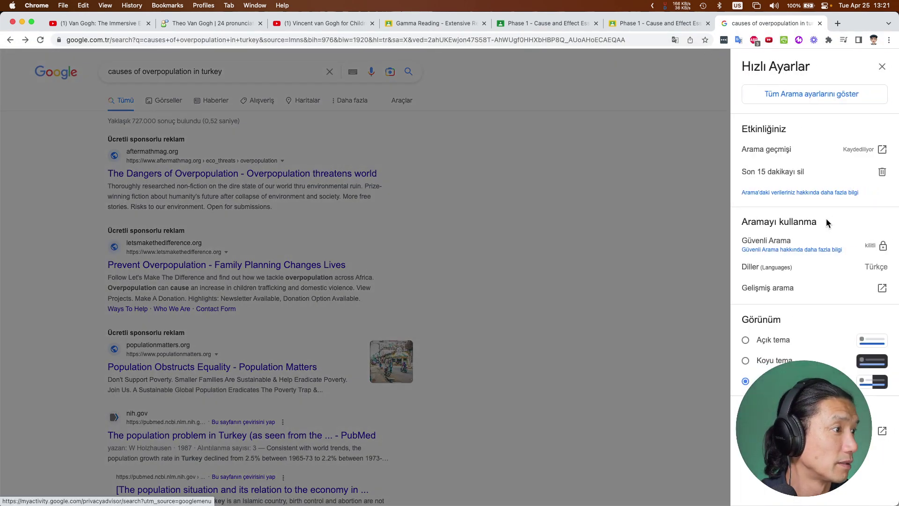
left_click(588, 155)
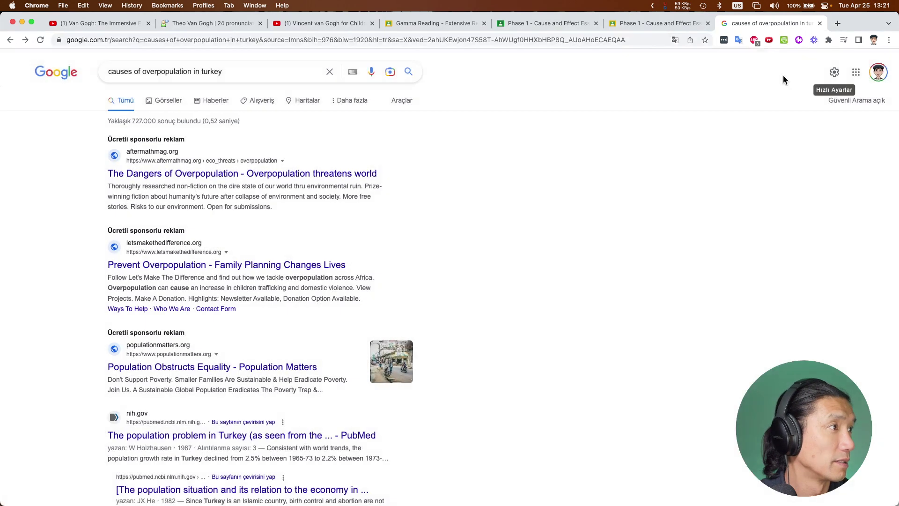
Step: Set Google's language to English and save the preference
left_click(833, 73)
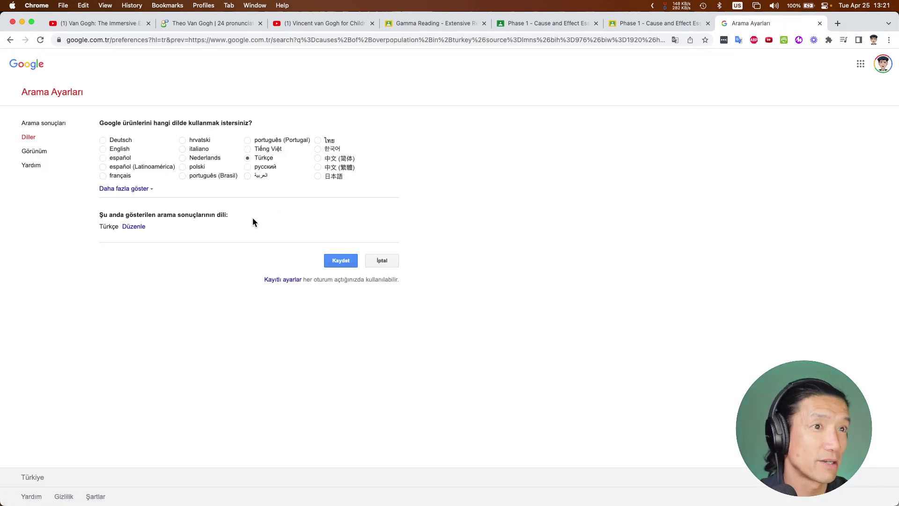
left_click(102, 149)
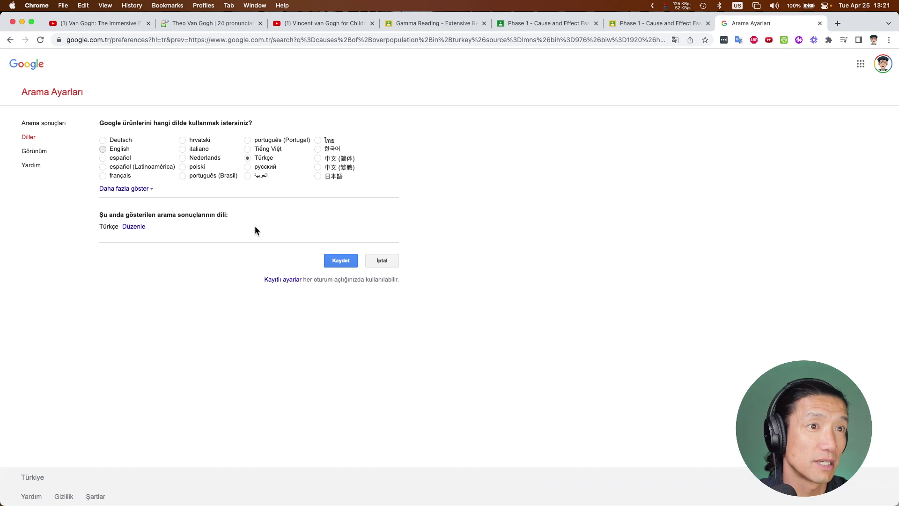
left_click(342, 261)
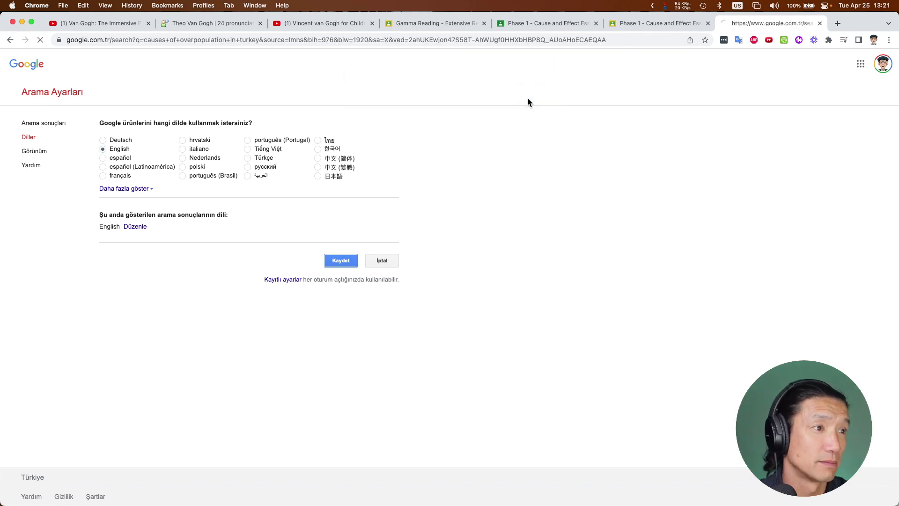
left_click(531, 93)
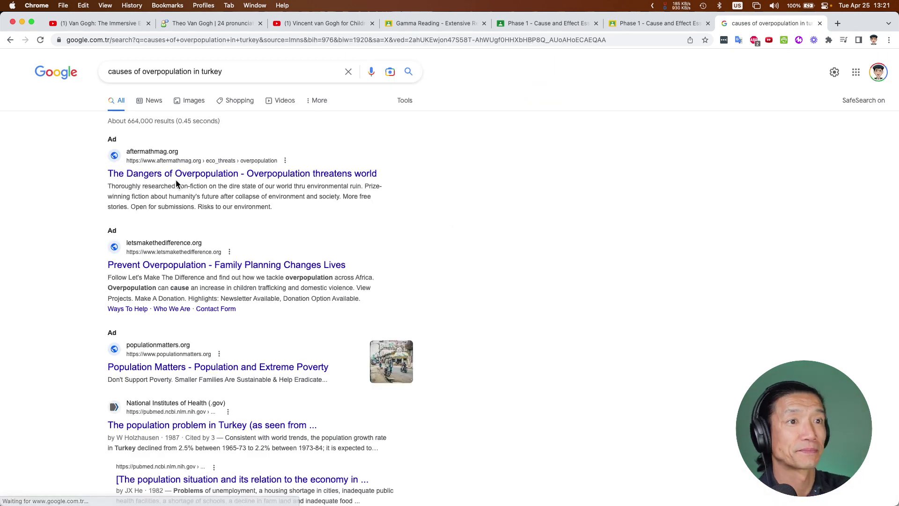
Step: Highlight the Ad label on the first result and scroll through the English results
left_click_drag(98, 137, 130, 143)
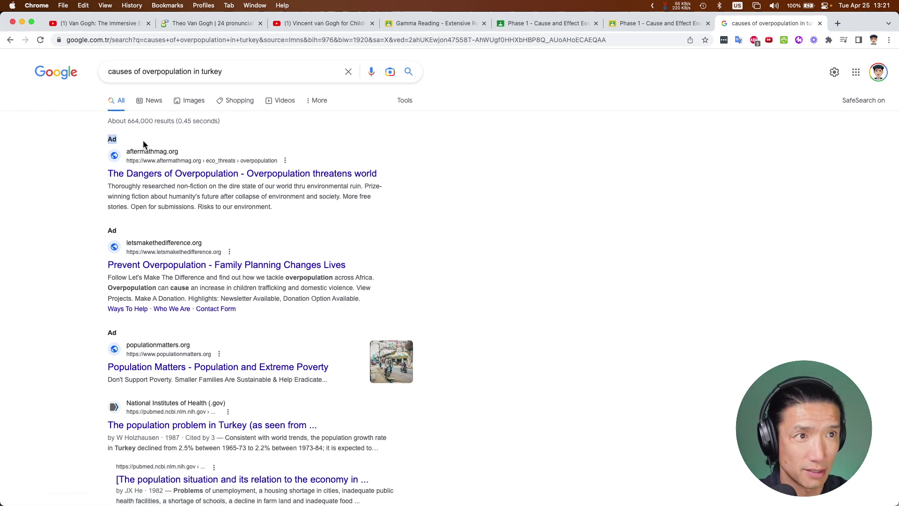
left_click_drag(108, 140, 131, 144)
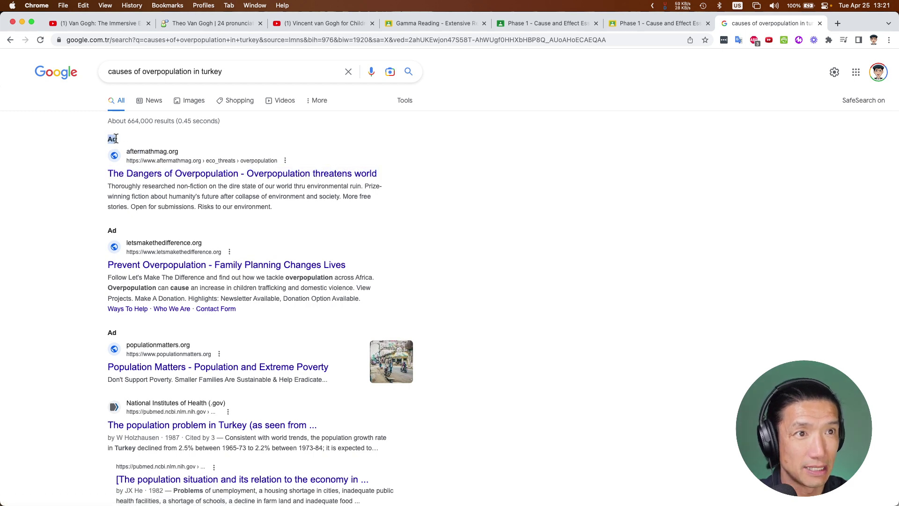
scroll(119, 138, "down", 3)
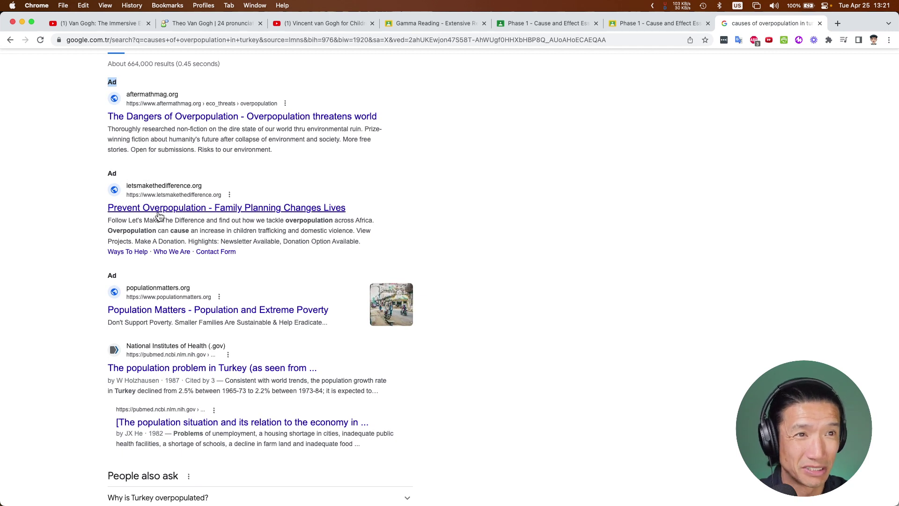
scroll(76, 257, "down", 4)
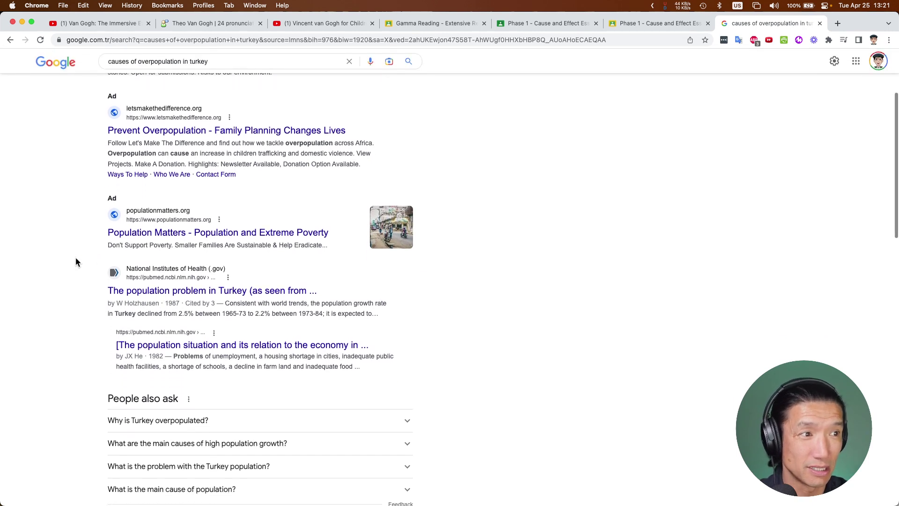
scroll(81, 260, "down", 5)
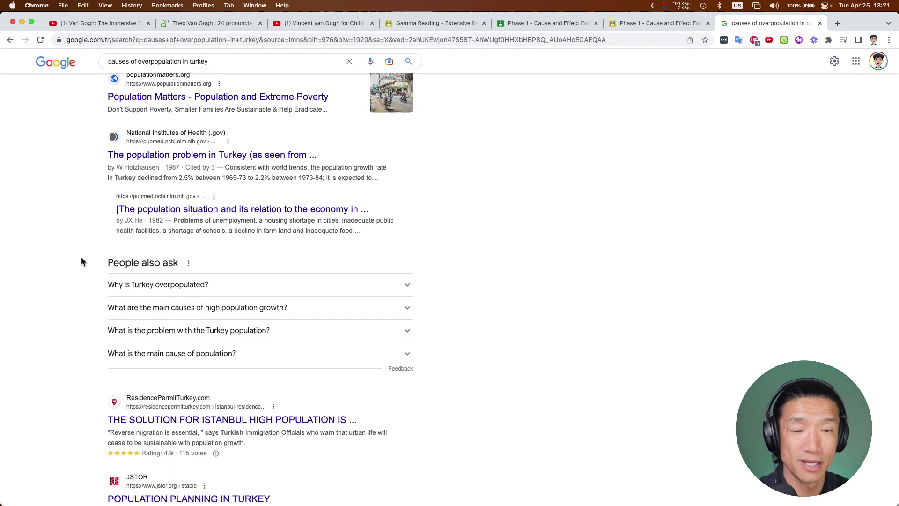
Step: Look up 'credible' under Dictionary's English tab, then go back to the Chrome results
key("super+Tab")
key("super+Tab")
key("super+Tab")
key("super+Tab")
key("super+Tab")
key("super+Tab")
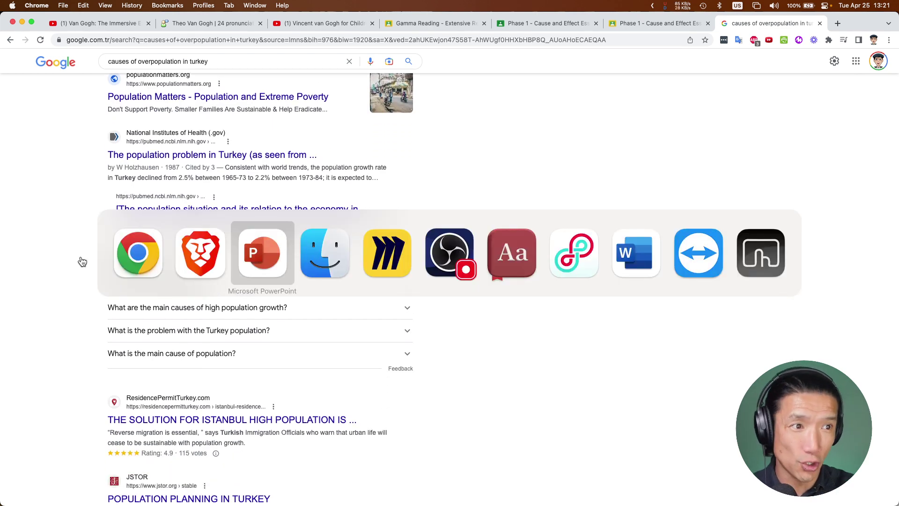
type("credible")
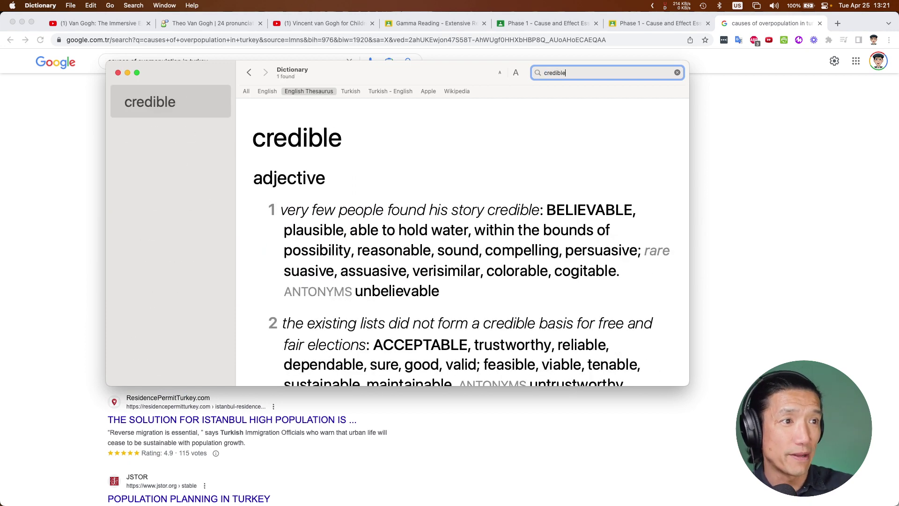
left_click(269, 92)
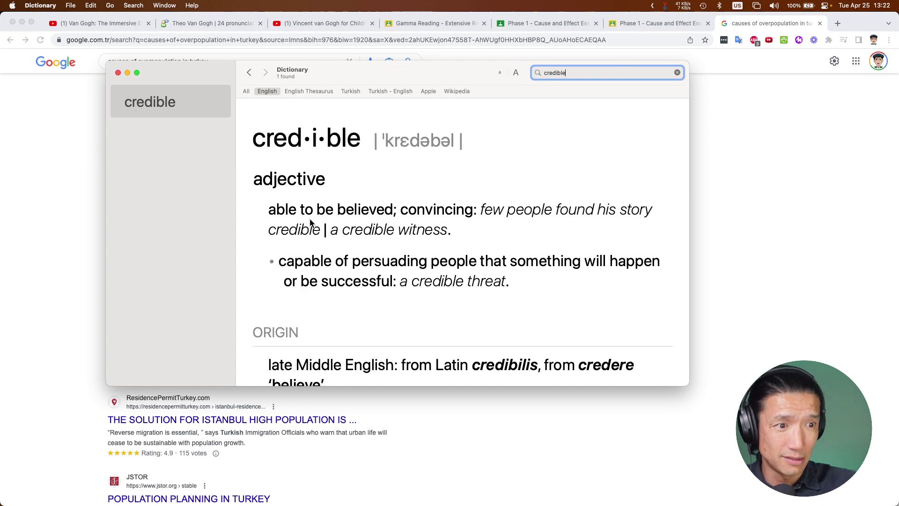
left_click(69, 221)
Step: Open the JSTOR population planning article, skim it, and close its tab
scroll(161, 350, "down", 5)
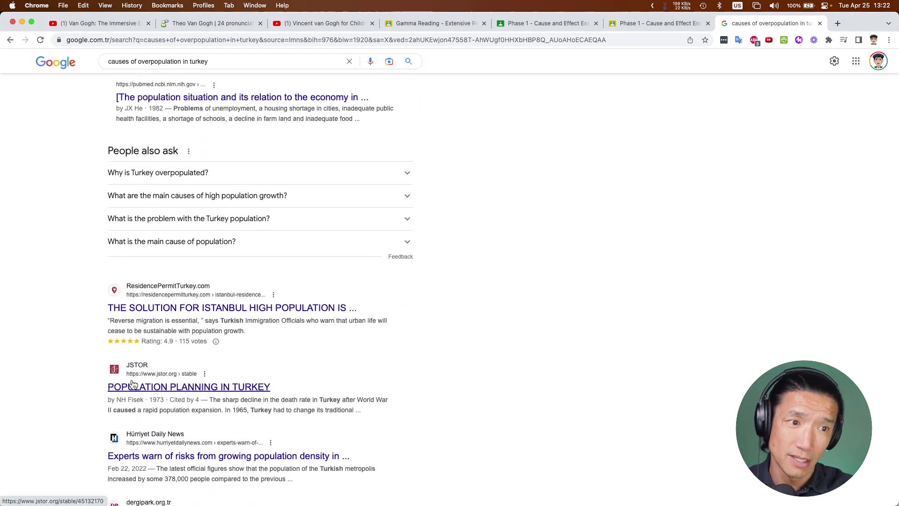
scroll(171, 384, "down", 1)
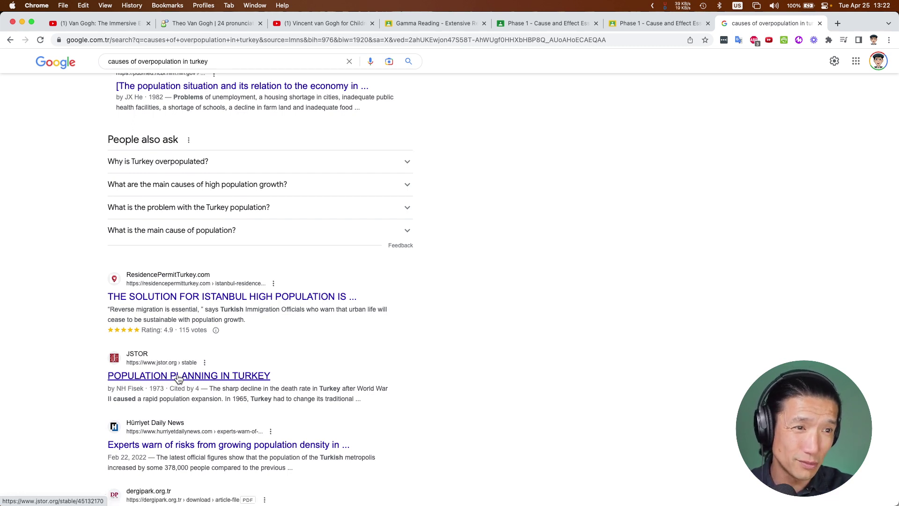
left_click(178, 378, "super")
left_click(779, 22)
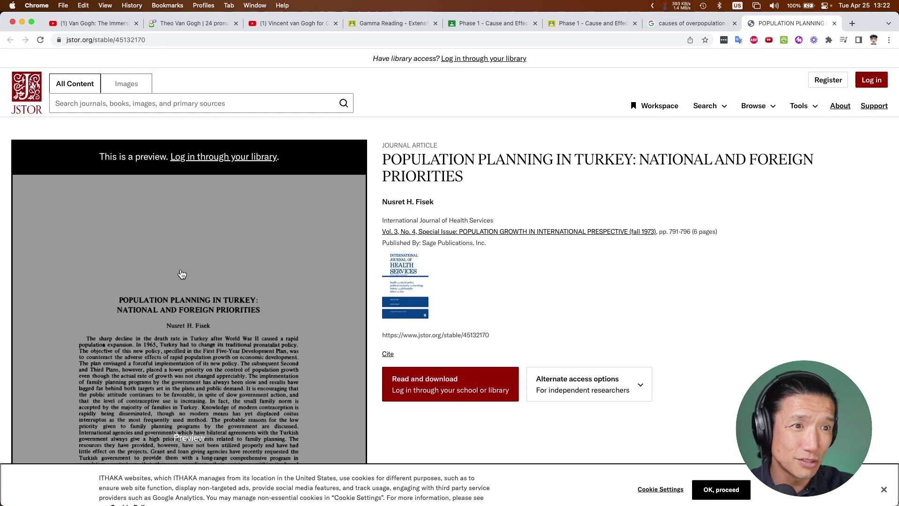
scroll(198, 278, "down", 6)
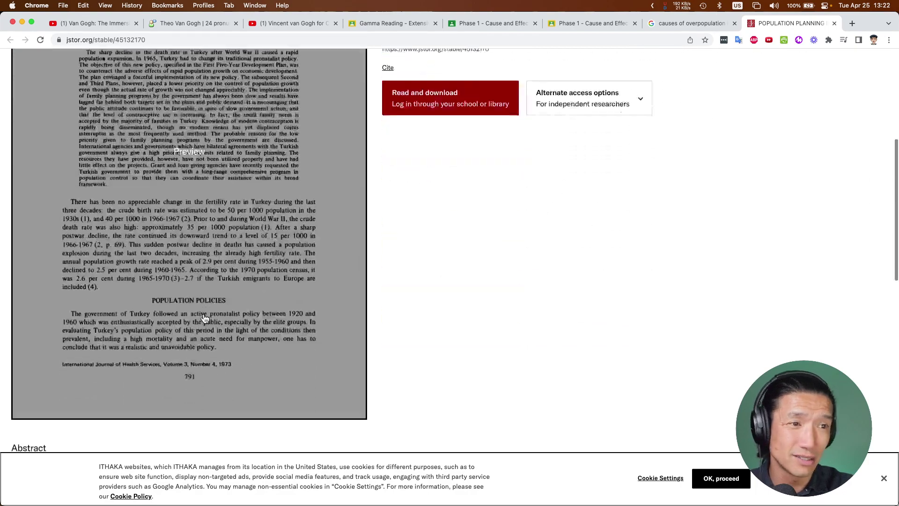
scroll(204, 319, "down", 10)
scroll(204, 318, "up", 15)
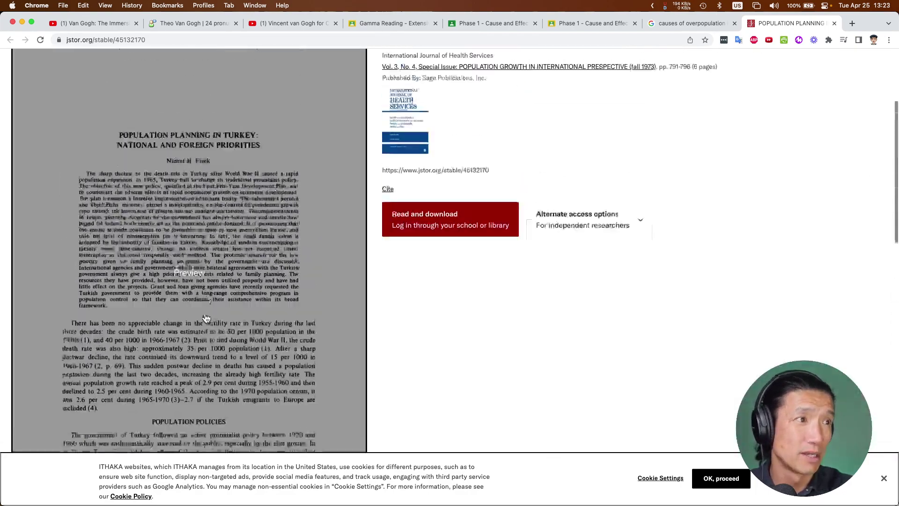
key("super+w")
Step: Open the Hürriyet 'Experts warn of risks…' population density article in a new tab
scroll(281, 298, "down", 3)
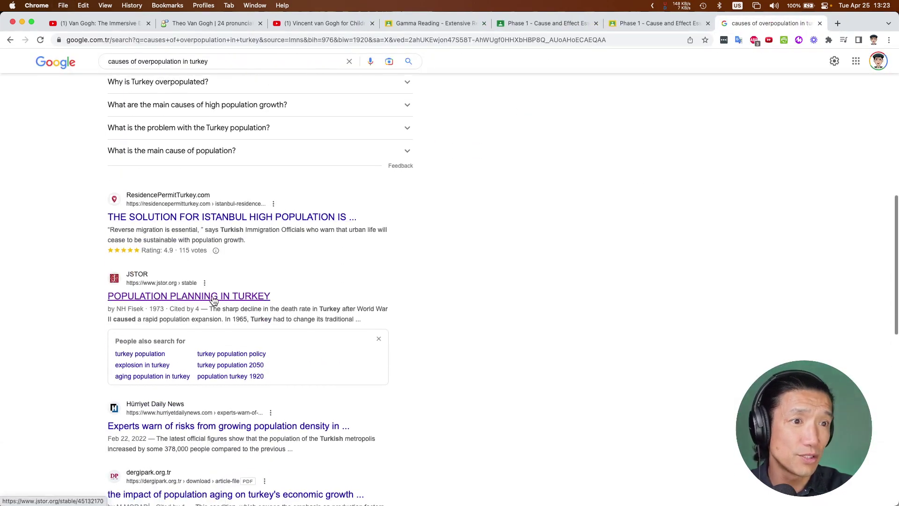
scroll(213, 300, "down", 4)
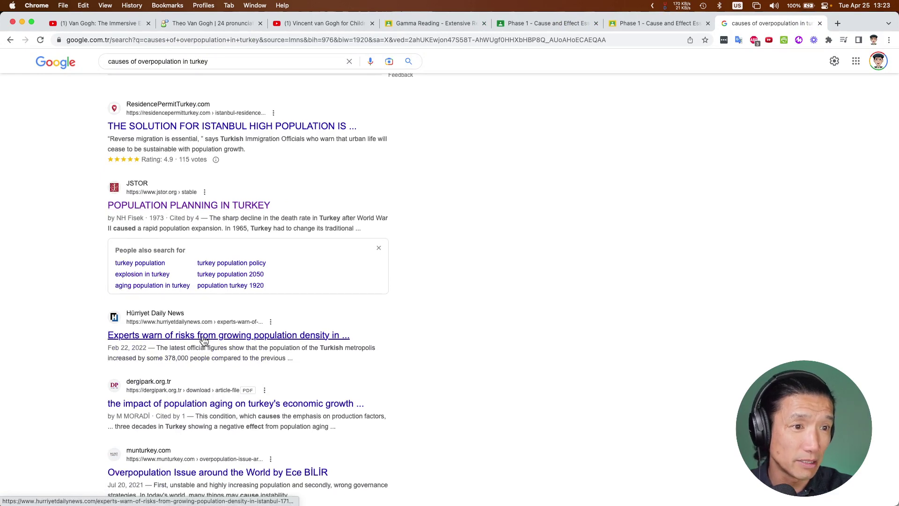
left_click(203, 335, "super")
scroll(215, 339, "down", 9)
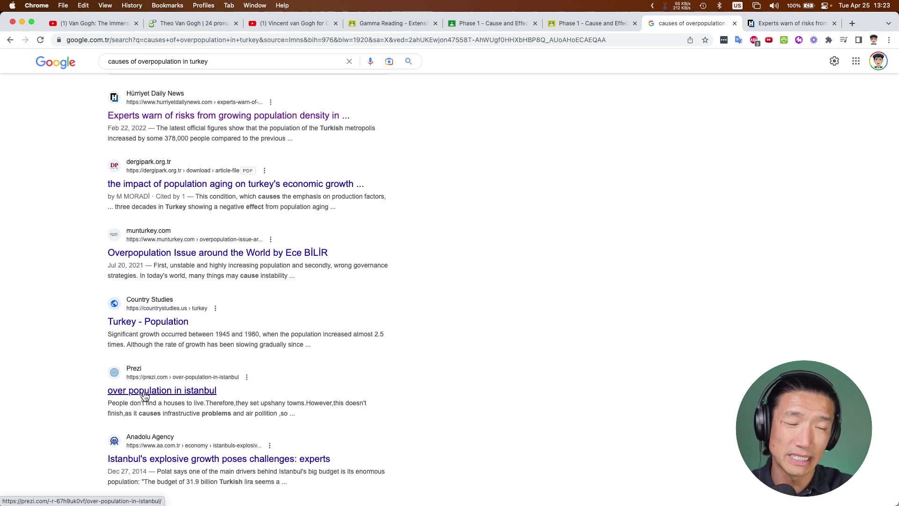
Step: Page the Prezi 'OVER POPULATION IN ISTANBUL' to its Effects of Overpopulation frame, then close it
left_click(169, 399, "super")
left_click(793, 21)
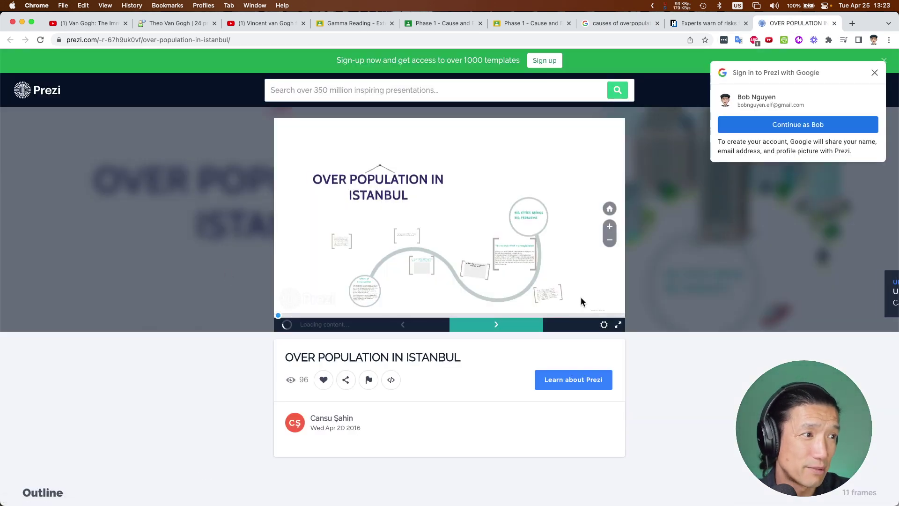
left_click(497, 324)
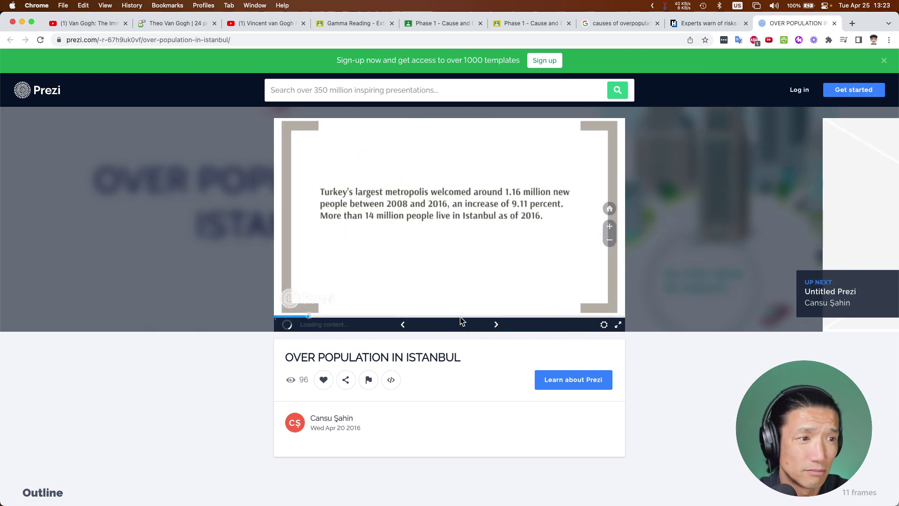
left_click(496, 327)
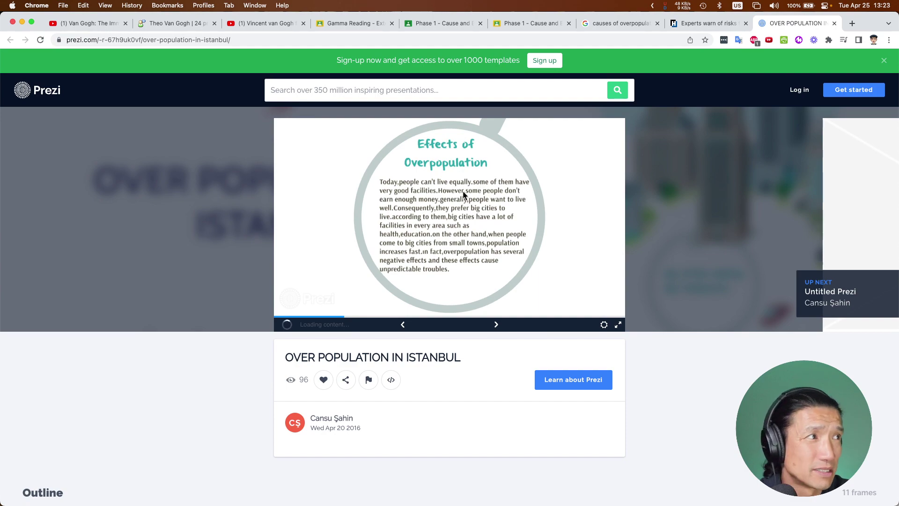
key("super+w")
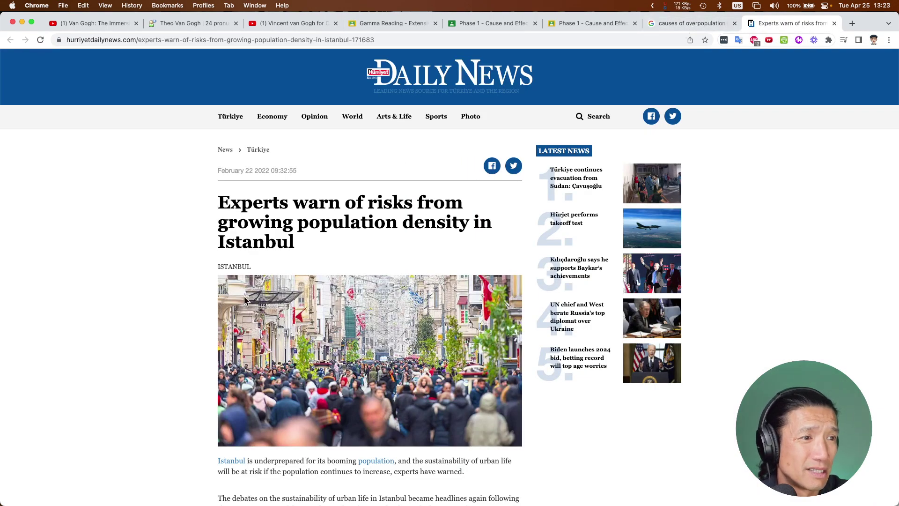
Step: Open the Anadolu Agency Istanbul growth article from the search results in a background tab
scroll(515, 234, "down", 5)
left_click(688, 23)
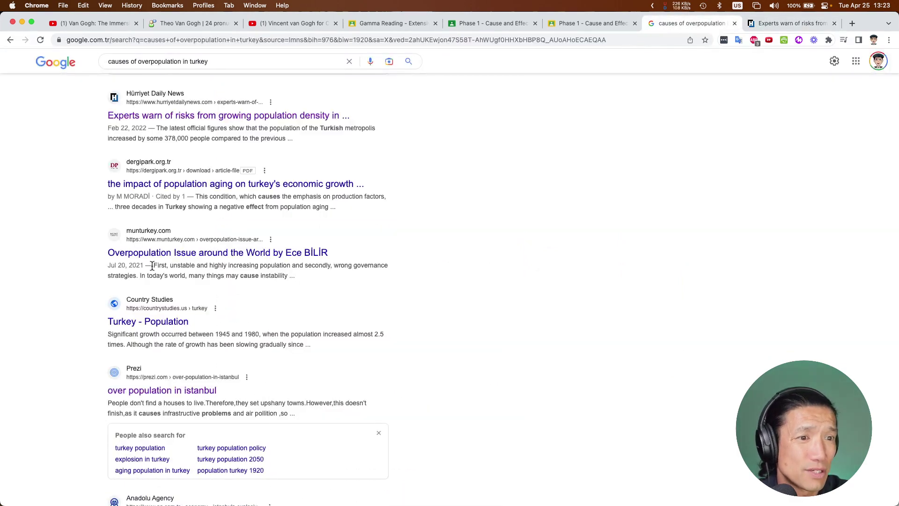
scroll(149, 265, "down", 6)
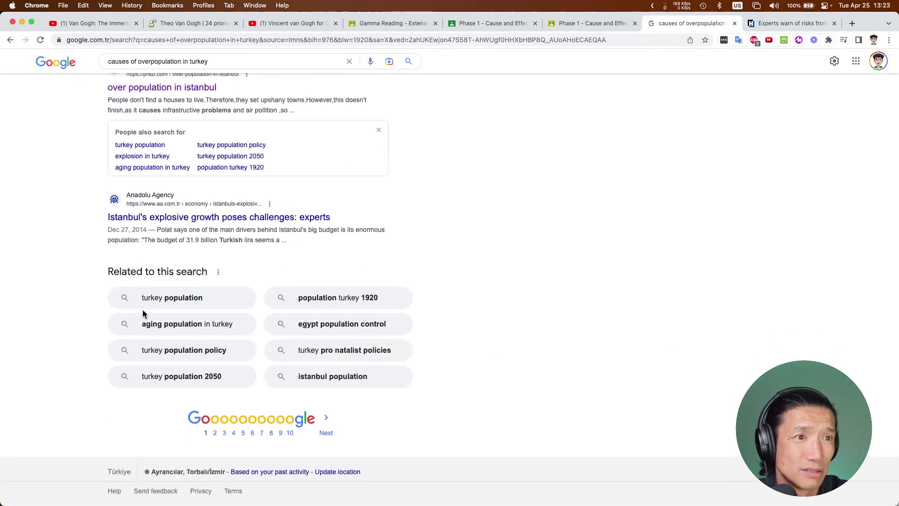
left_click(173, 218, "super")
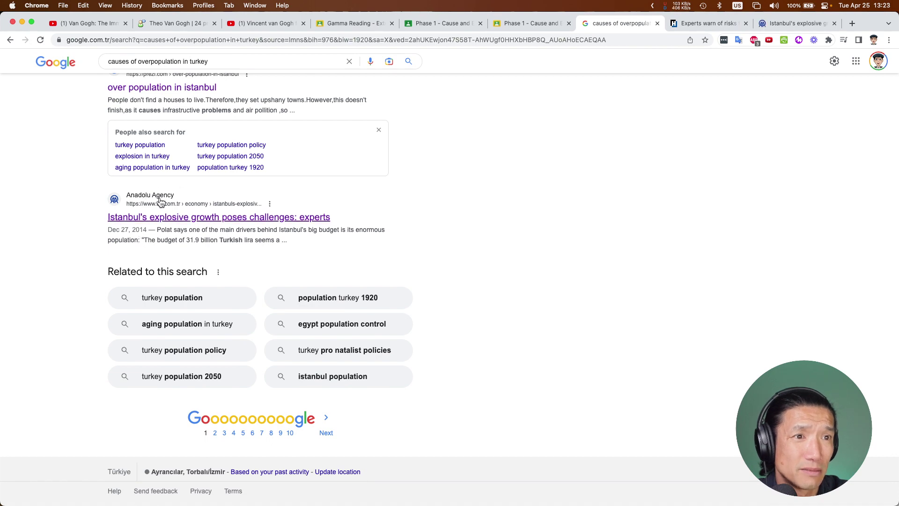
Step: On results page 2, open the UNFPA Turkey population PDF in a background tab and scroll on
left_click(326, 433)
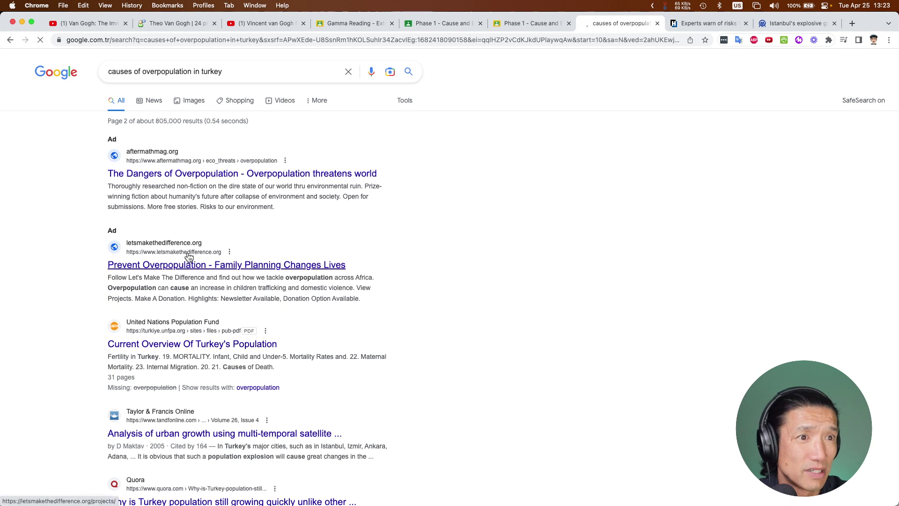
left_click_drag(104, 219, 127, 223)
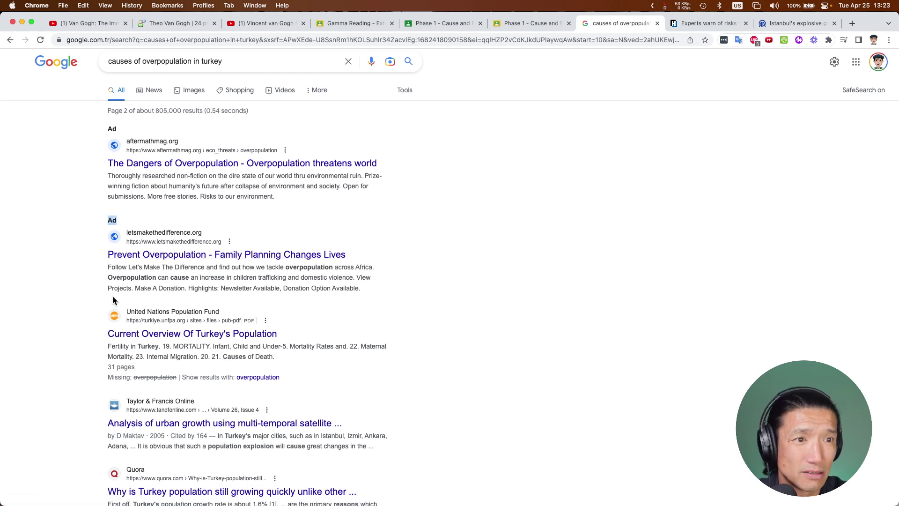
scroll(70, 310, "down", 2)
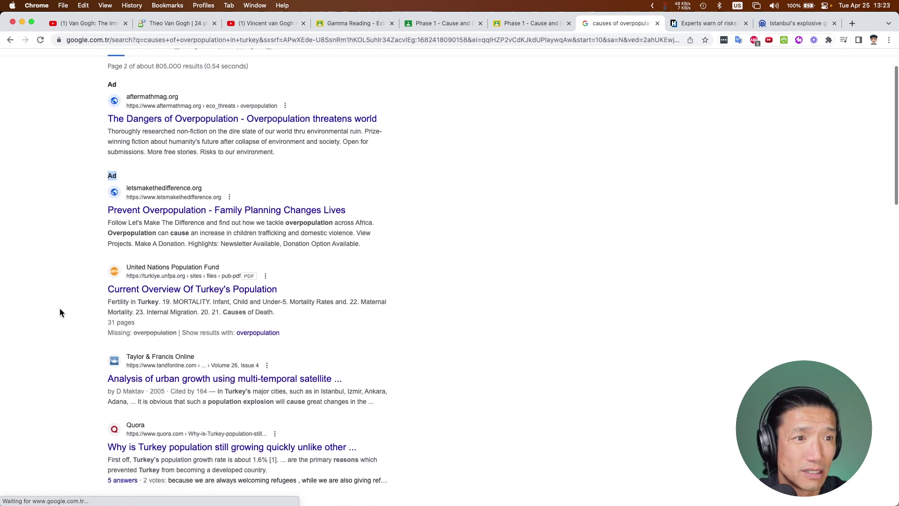
left_click(126, 292, "super")
scroll(141, 309, "down", 3)
scroll(153, 319, "down", 3)
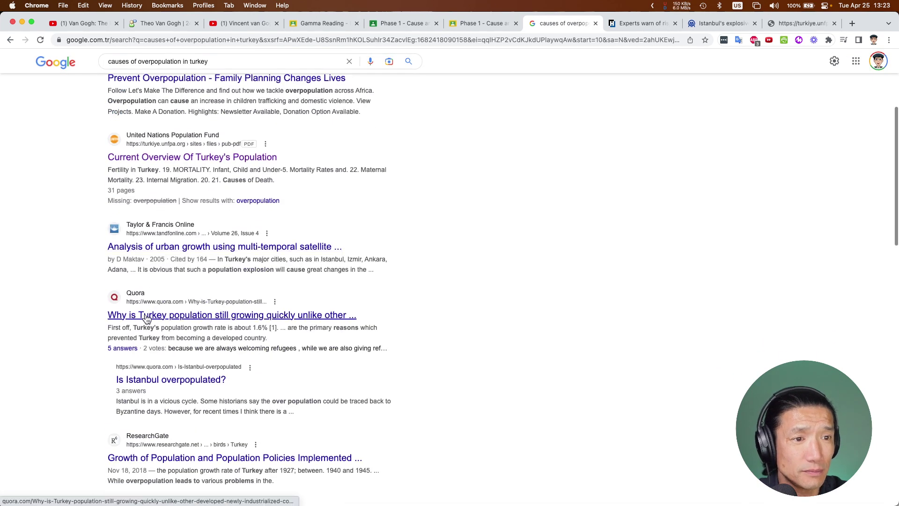
scroll(55, 328, "down", 4)
scroll(57, 361, "down", 2)
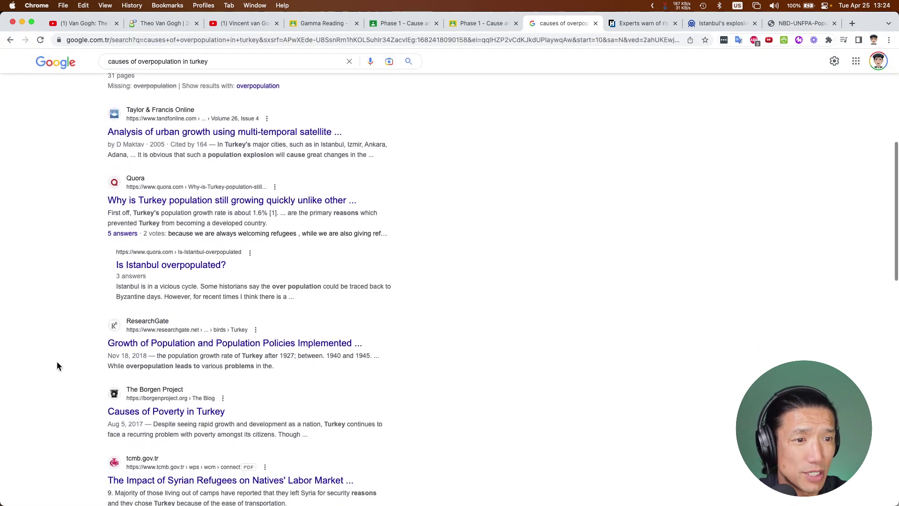
scroll(103, 344, "down", 6)
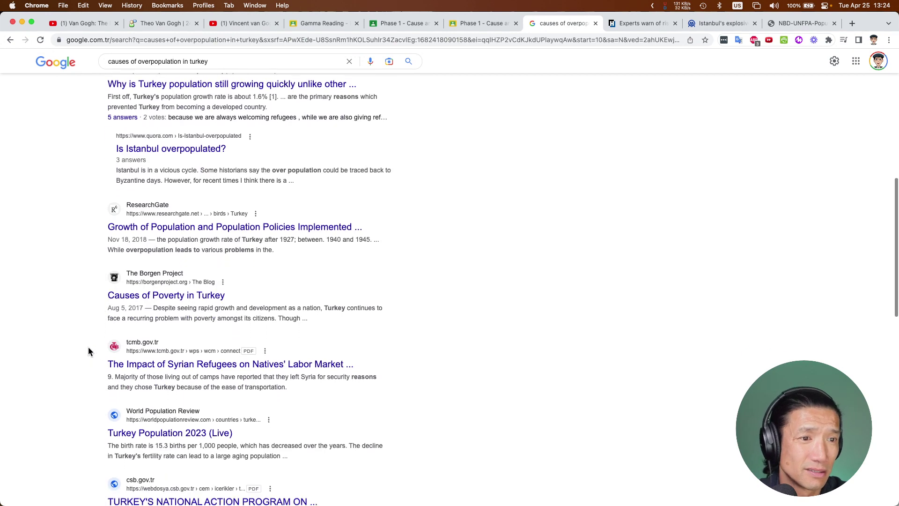
scroll(150, 340, "down", 3)
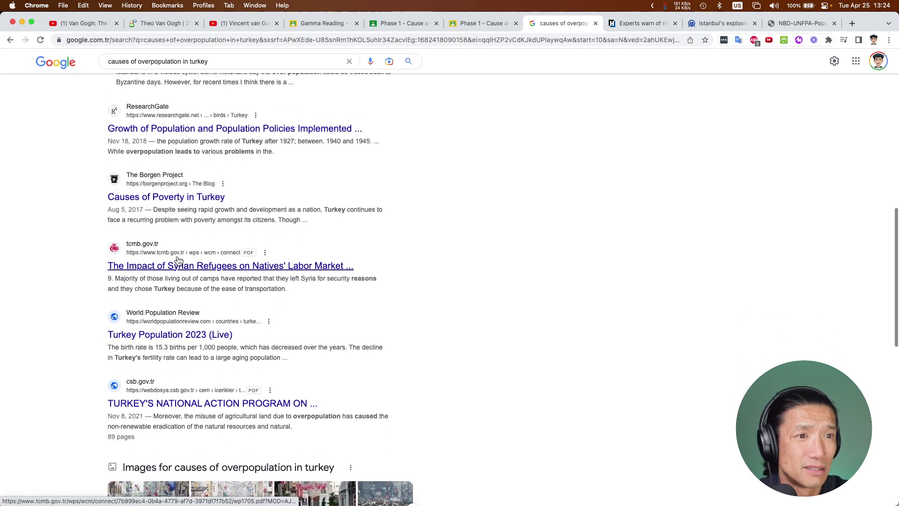
scroll(36, 317, "down", 4)
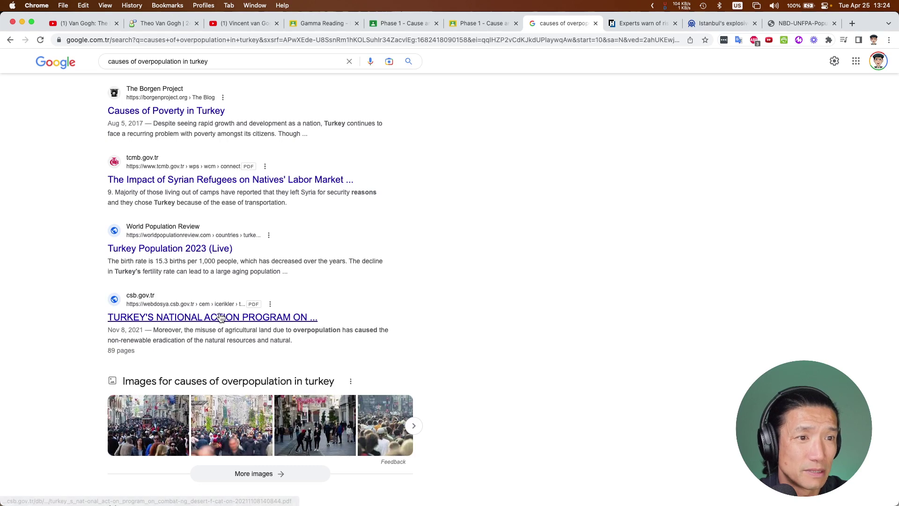
scroll(205, 333, "down", 5)
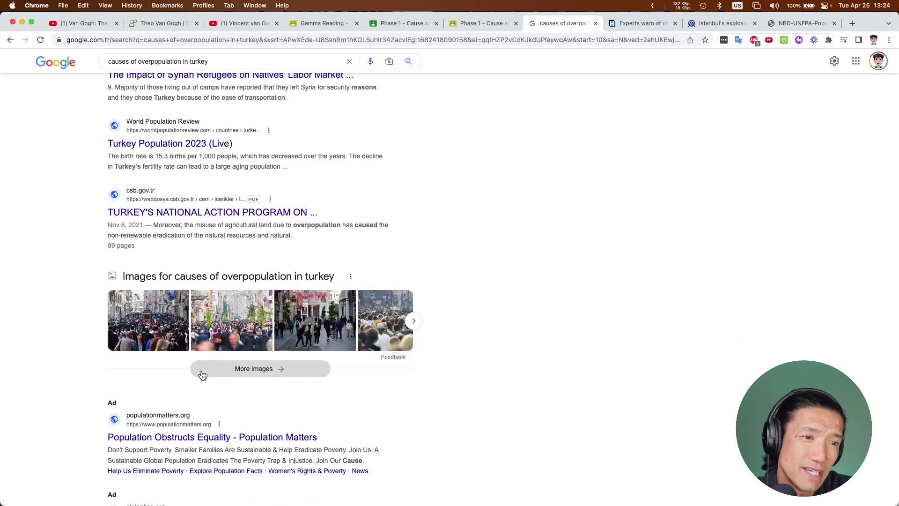
scroll(201, 373, "down", 15)
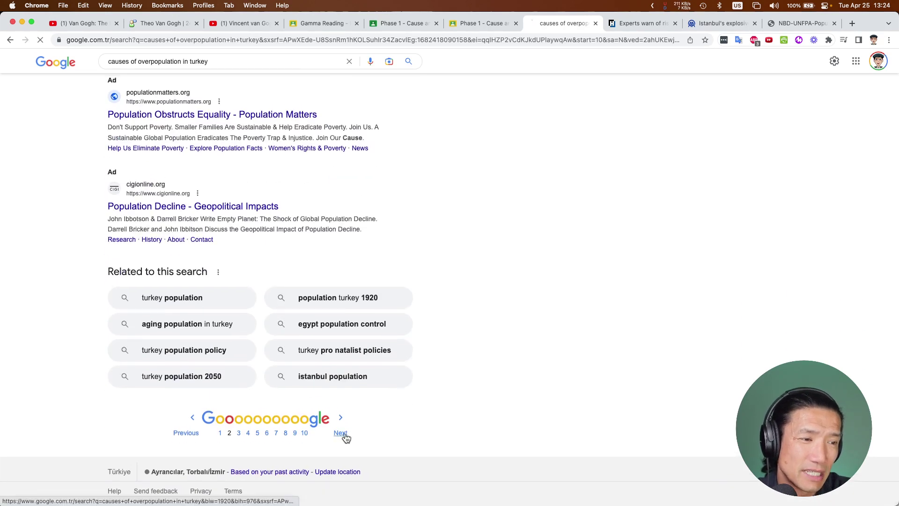
Step: Browse page 3 results, including the Turkey water scarcity link, then return to the Hürriyet article
left_click(340, 432)
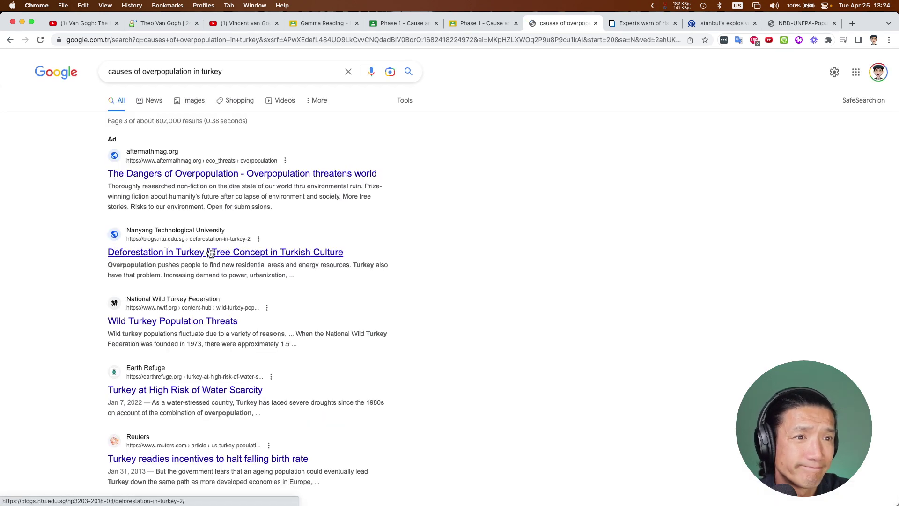
scroll(241, 258, "down", 2)
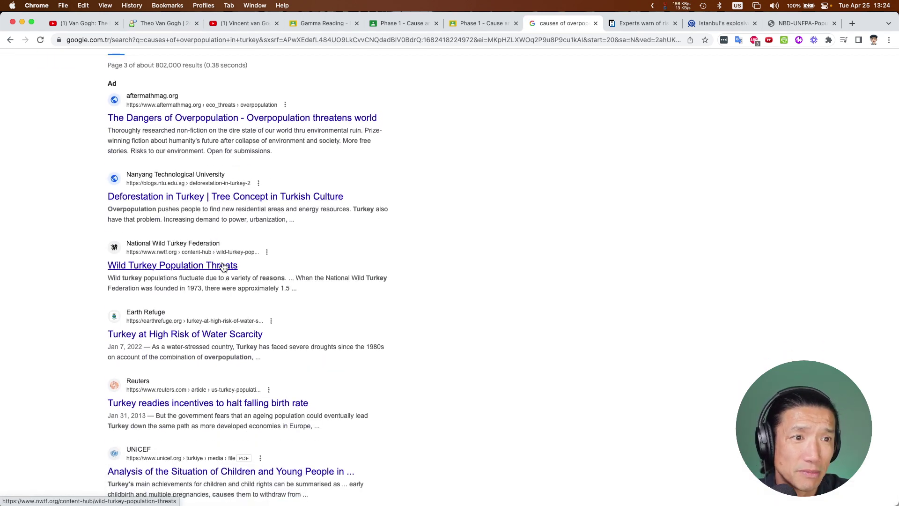
left_click(162, 335)
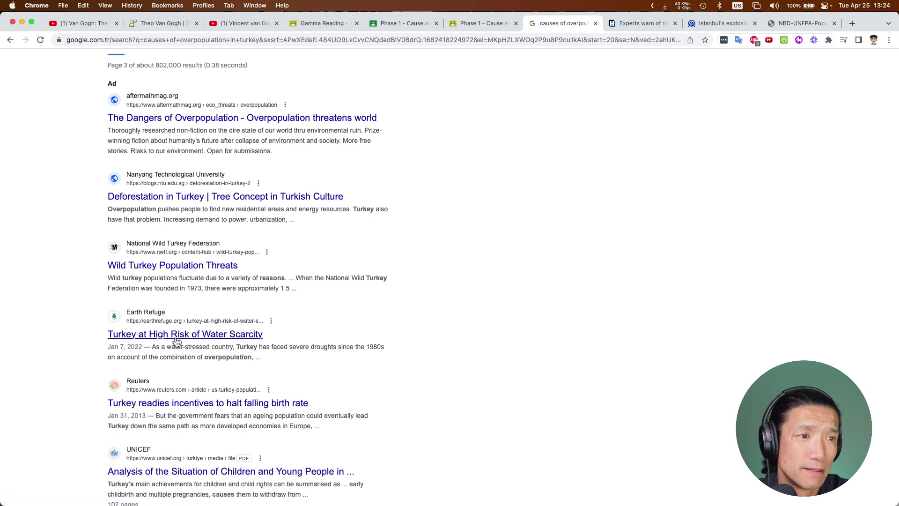
scroll(173, 337, "down", 2)
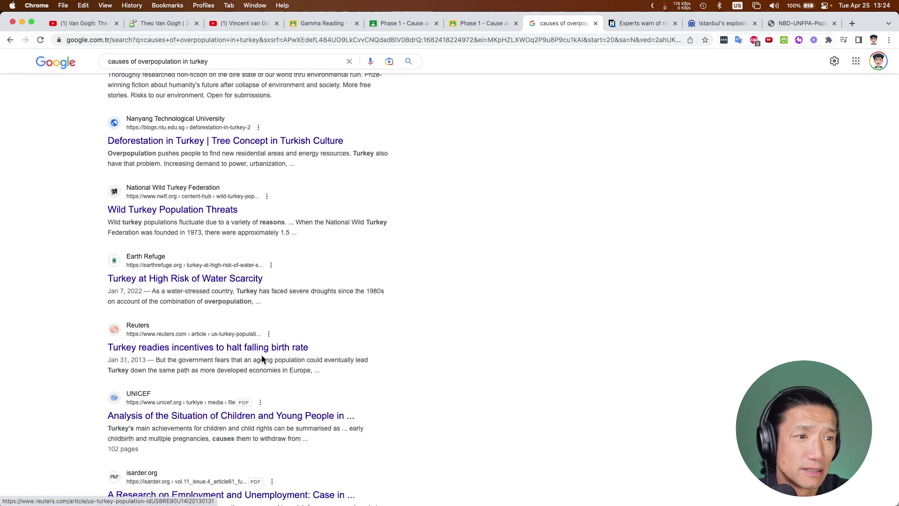
scroll(224, 352, "down", 2)
scroll(161, 339, "down", 1)
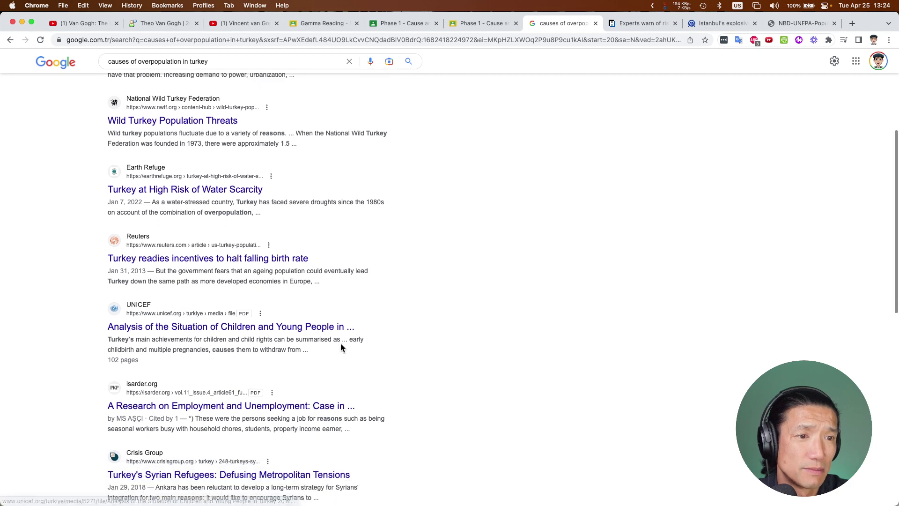
left_click(649, 28)
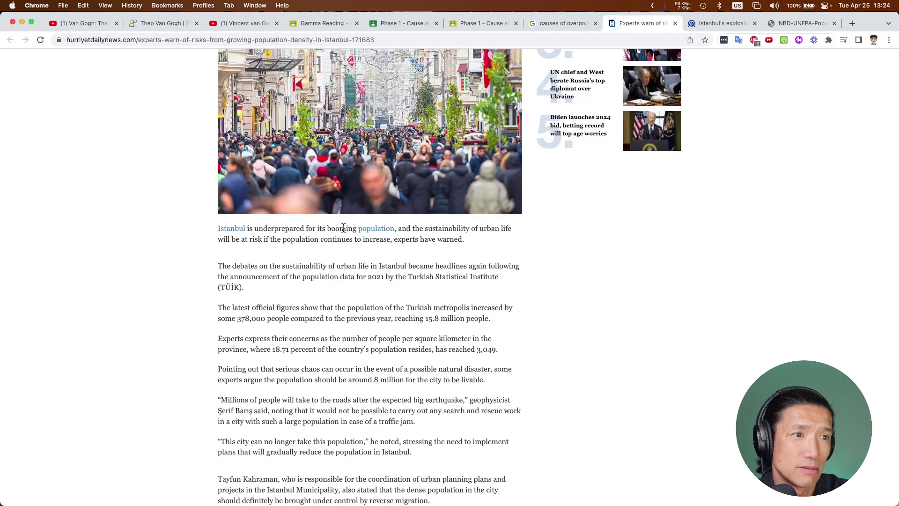
Step: Confirm the Hürriyet density article was published in 2022
scroll(343, 228, "up", 5)
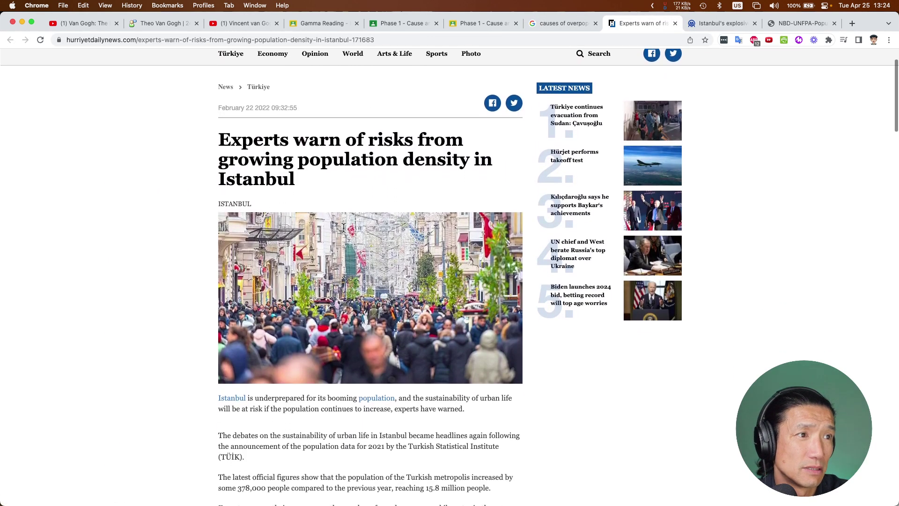
scroll(343, 228, "down", 1)
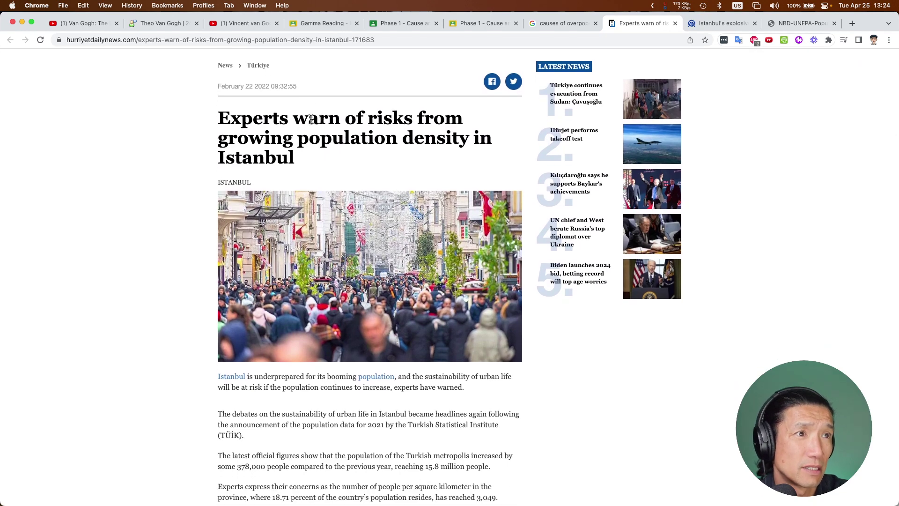
scroll(290, 119, "up", 4)
double_click(262, 170)
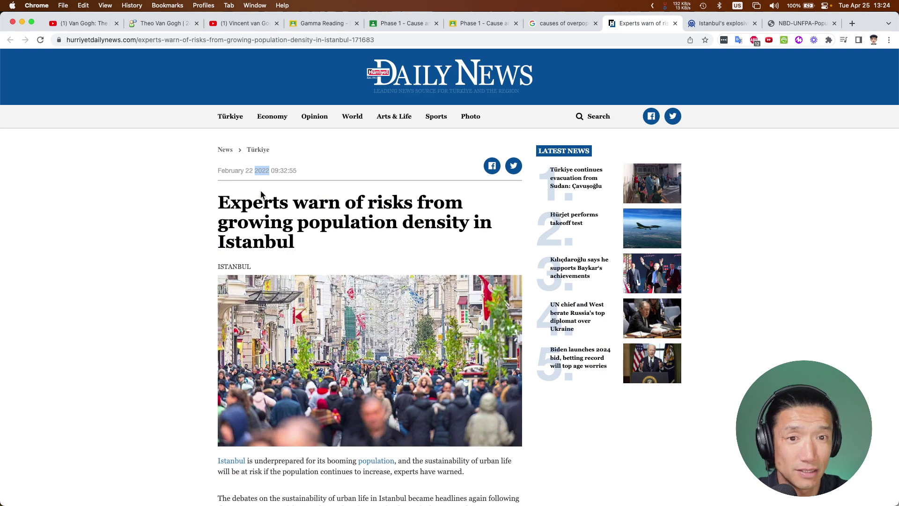
scroll(101, 228, "down", 15)
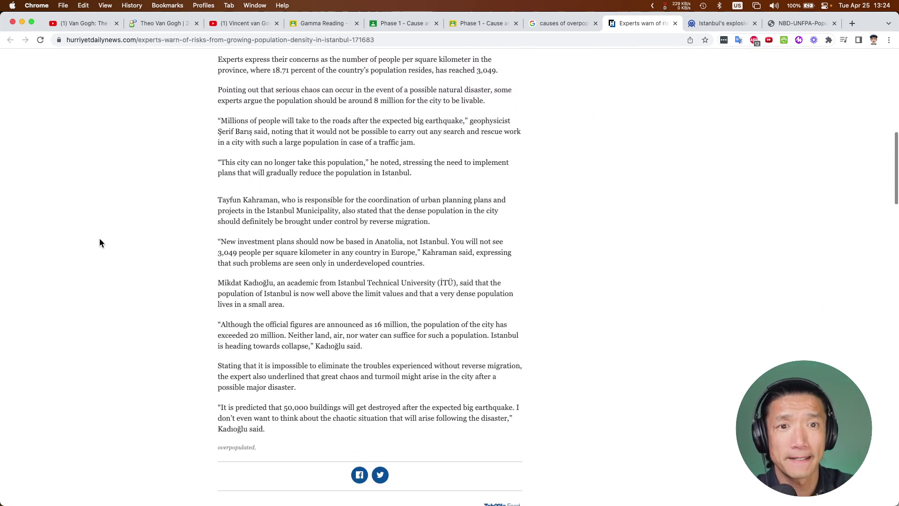
Step: Confirm the Anadolu Agency Istanbul growth article is dated 27.12.2014
left_click(724, 23)
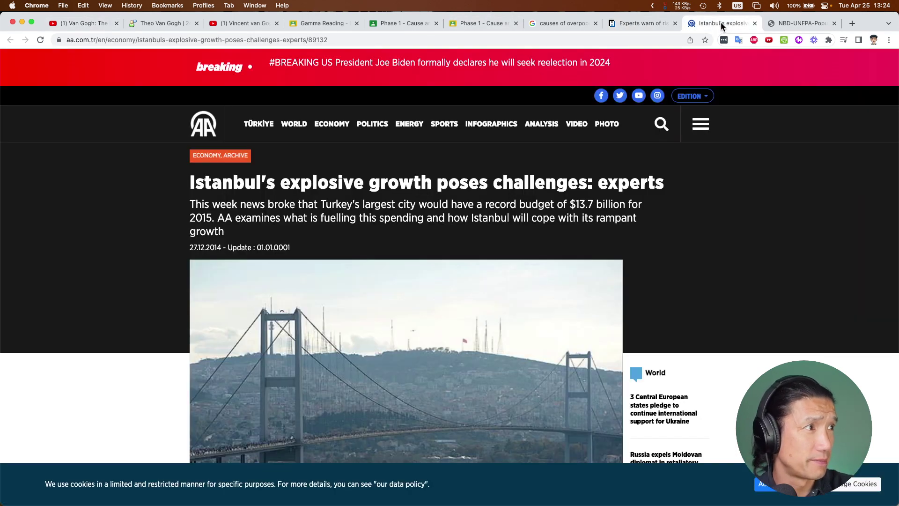
scroll(157, 239, "down", 1)
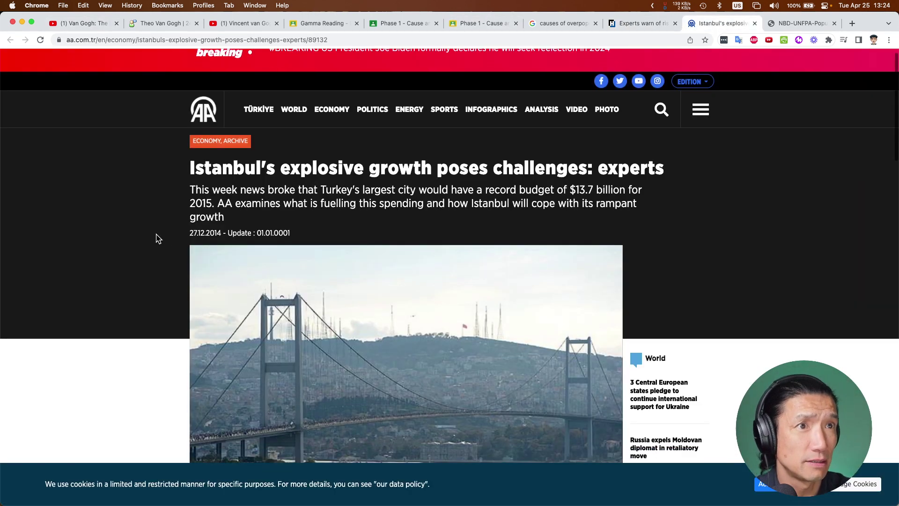
scroll(158, 238, "down", 2)
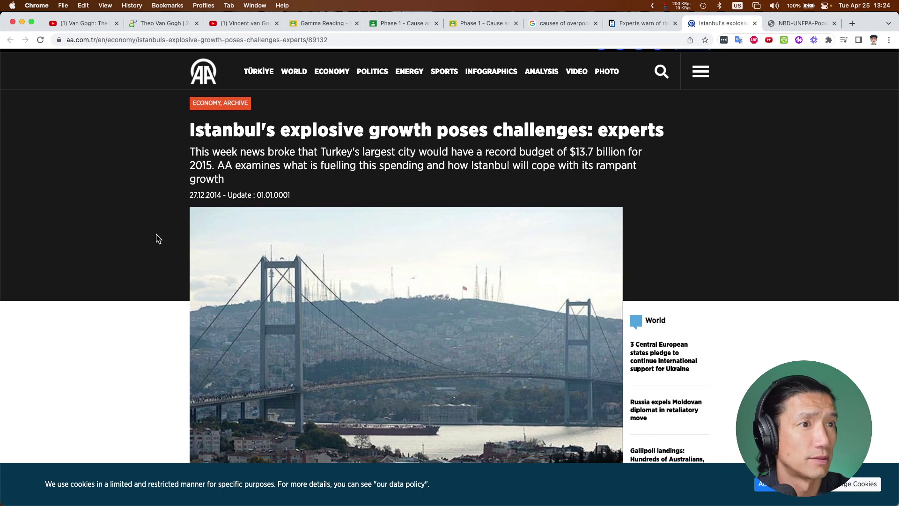
scroll(156, 237, "up", 1)
double_click(210, 206)
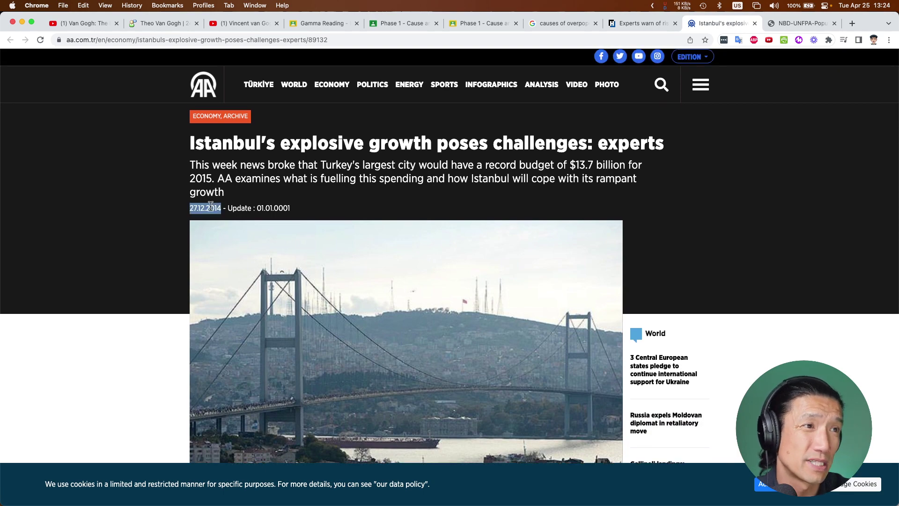
scroll(108, 234, "down", 20)
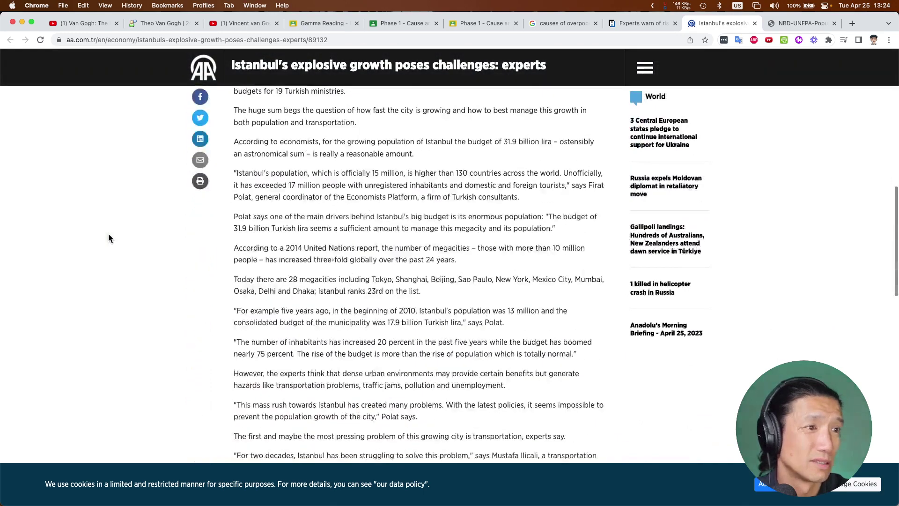
Step: Rerun the Google search as 'causes of overpopulation', dropping 'in turkey'
left_click(563, 25)
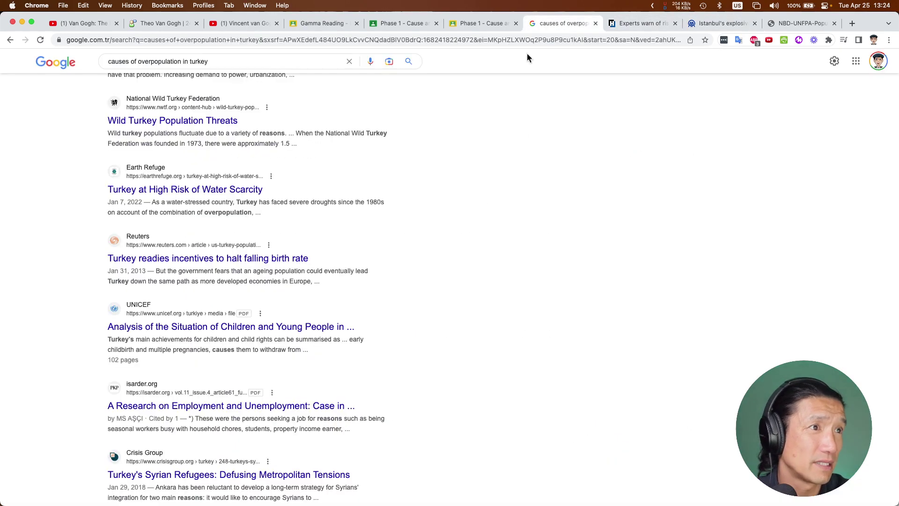
double_click(197, 62)
key("BackSpace")
key("BackSpace")
key("BackSpace")
key("BackSpace")
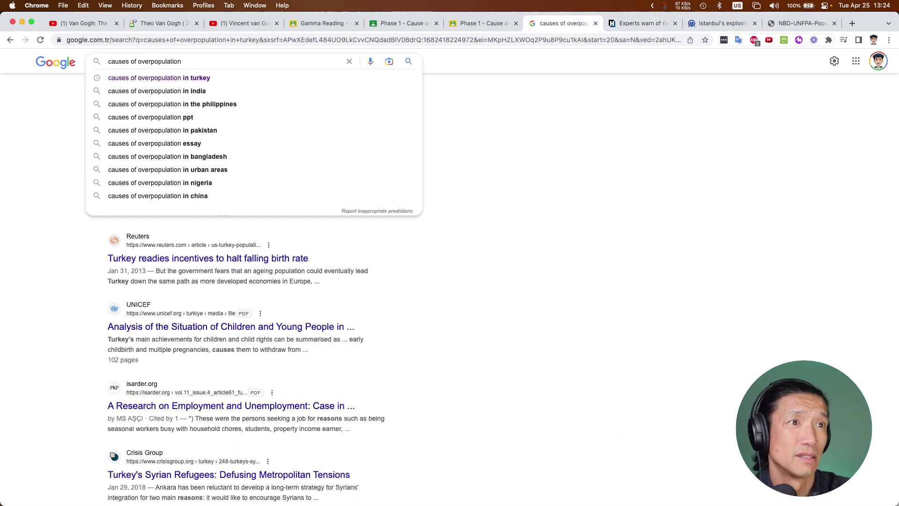
key("Return")
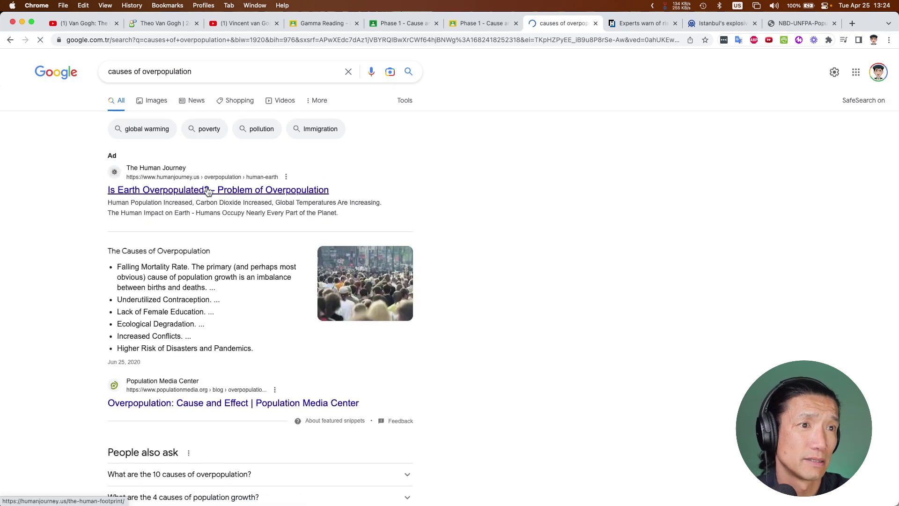
Step: Open the Earth Reminder overpopulation article from the broader results in a new tab
scroll(216, 196, "down", 1)
scroll(106, 257, "down", 5)
scroll(98, 262, "down", 1)
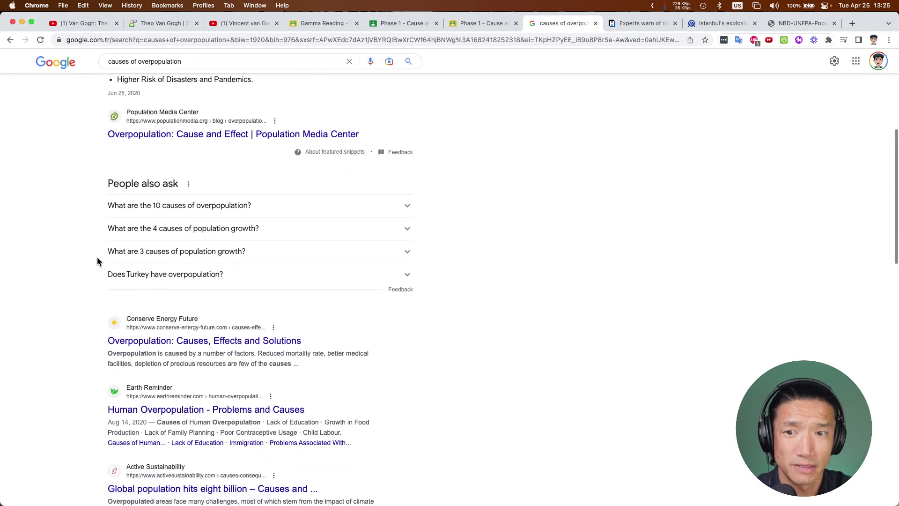
scroll(97, 258, "down", 2)
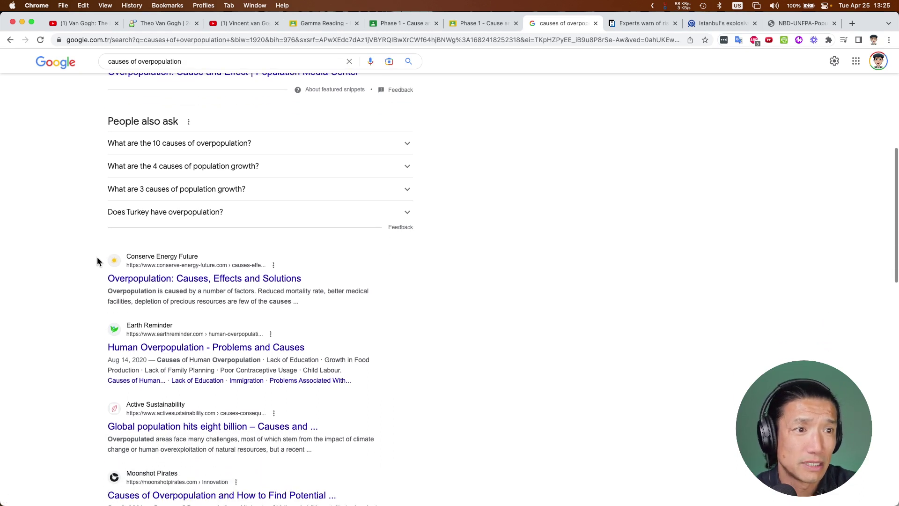
scroll(98, 261, "down", 3)
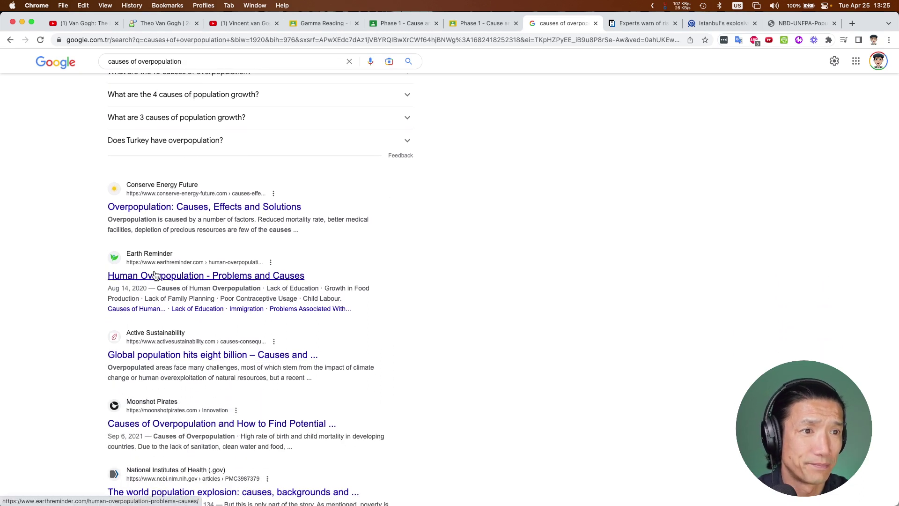
scroll(157, 276, "down", 2)
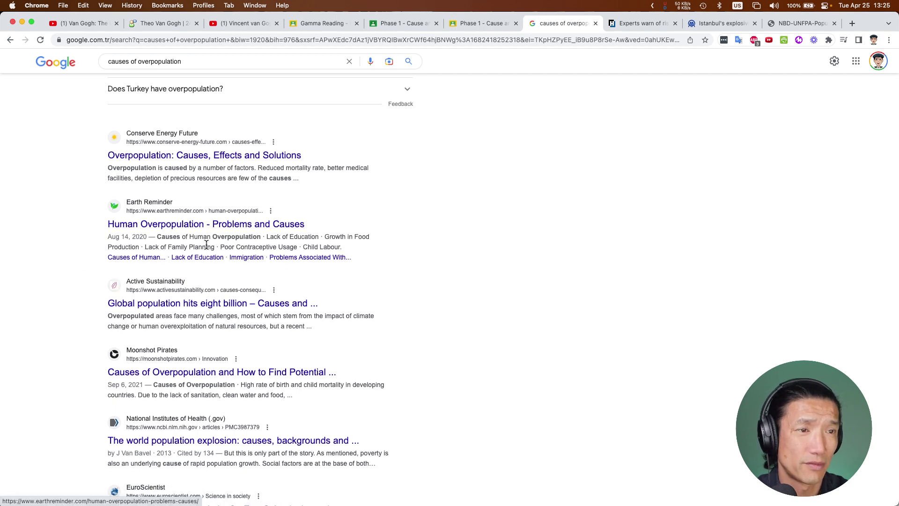
left_click(168, 223, "super")
Step: View the Earth Reminder article, dismiss its notification prompts, and scroll down to Child Labour
left_click(797, 24)
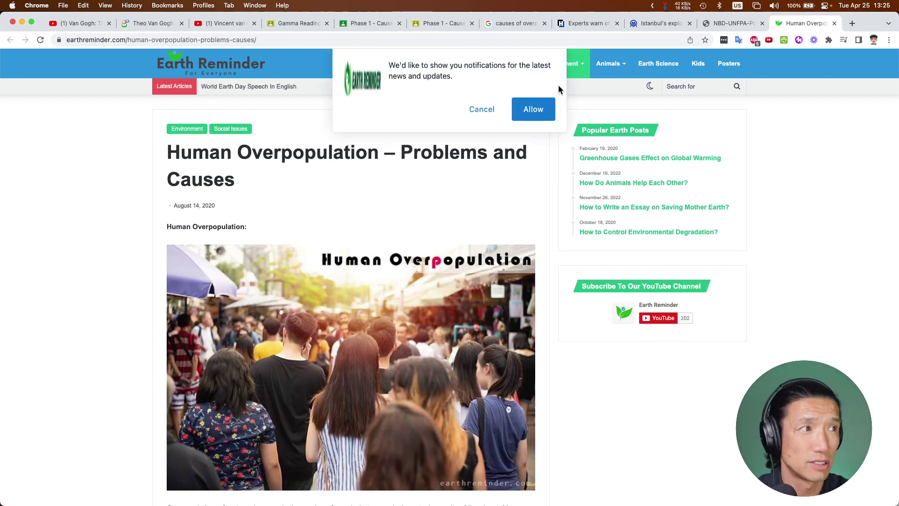
left_click(539, 109)
scroll(186, 151, "down", 2)
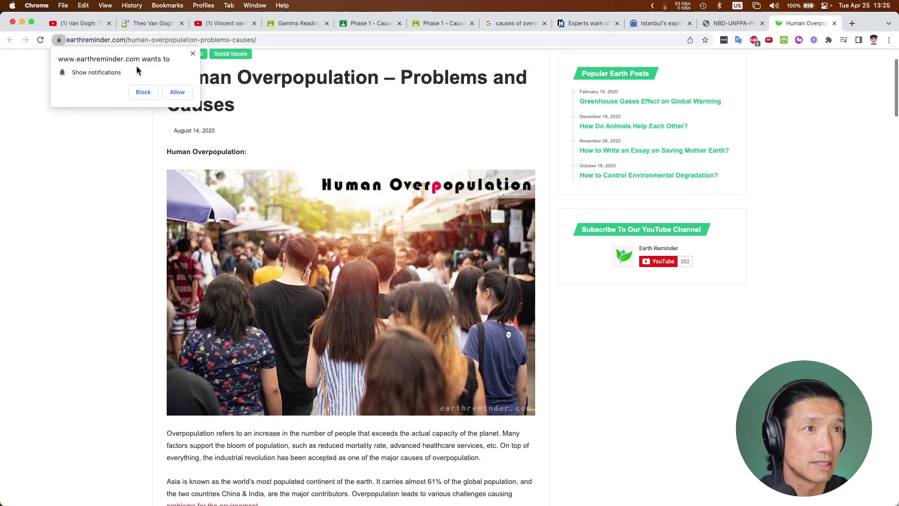
left_click(192, 53)
scroll(117, 195, "down", 5)
scroll(117, 196, "down", 3)
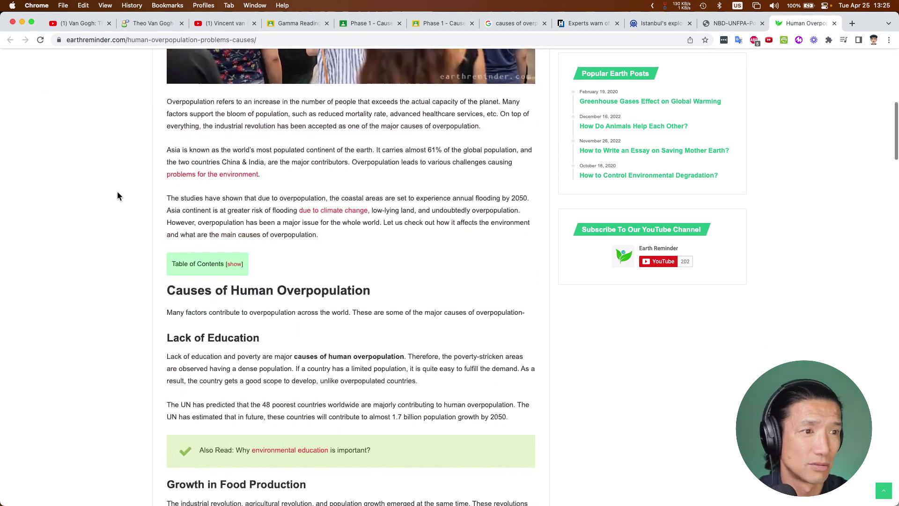
scroll(117, 196, "down", 3)
scroll(117, 196, "down", 2)
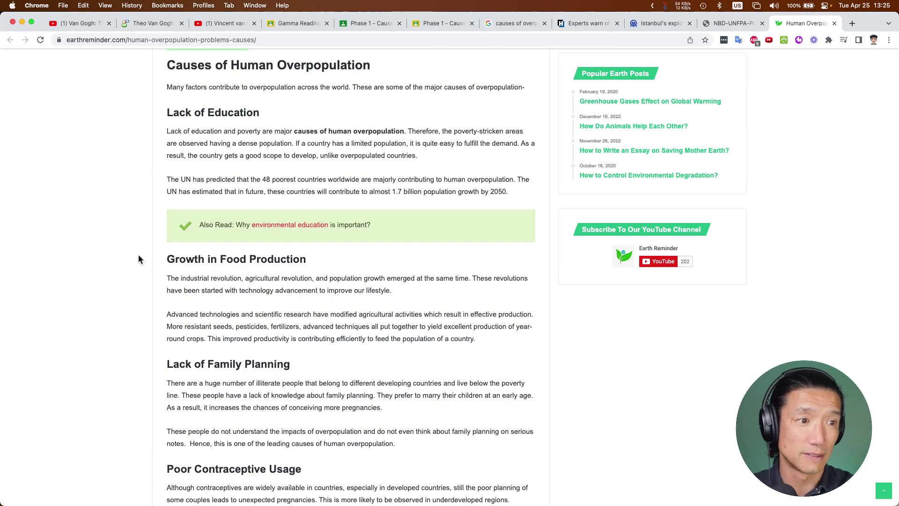
scroll(139, 257, "down", 10)
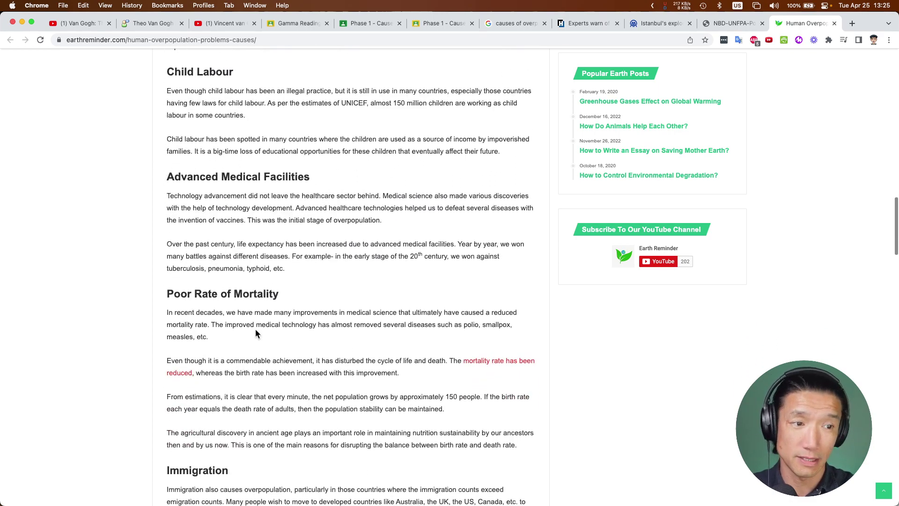
scroll(257, 349, "down", 1)
Step: Highlight the 150 people per minute passage and UNICEF child labour sentence, then return to Classroom
left_click_drag(423, 364, 482, 379)
left_click(421, 373)
scroll(281, 323, "up", 2)
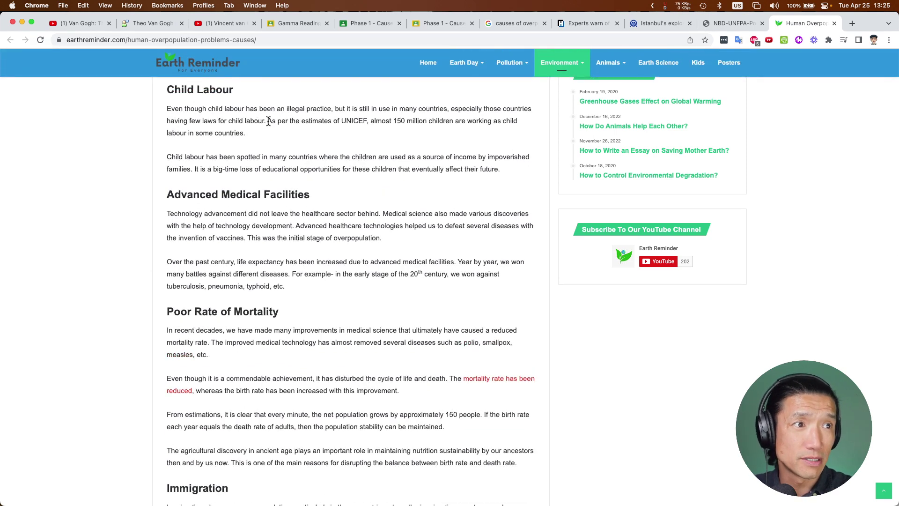
left_click_drag(268, 120, 291, 135)
mouse_move(382, 133)
left_mouse_down()
mouse_move(406, 124)
mouse_move(397, 135)
left_mouse_up()
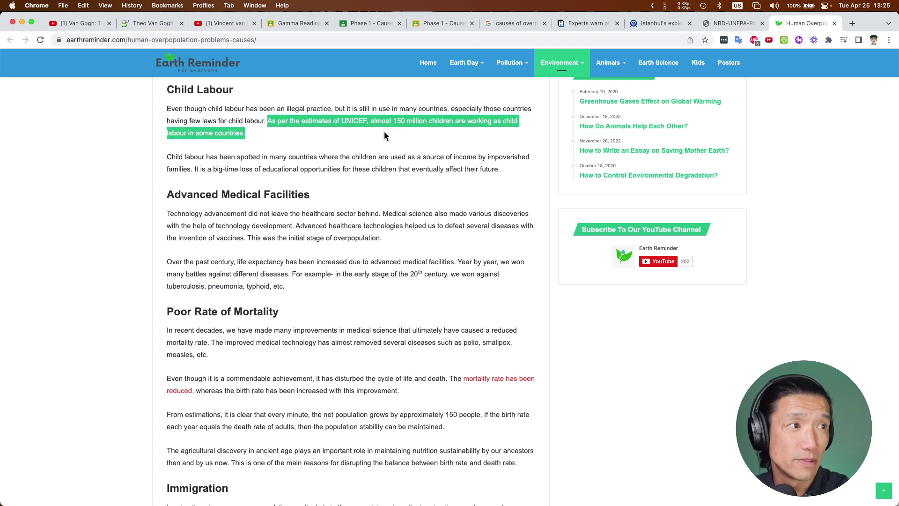
left_click(246, 134)
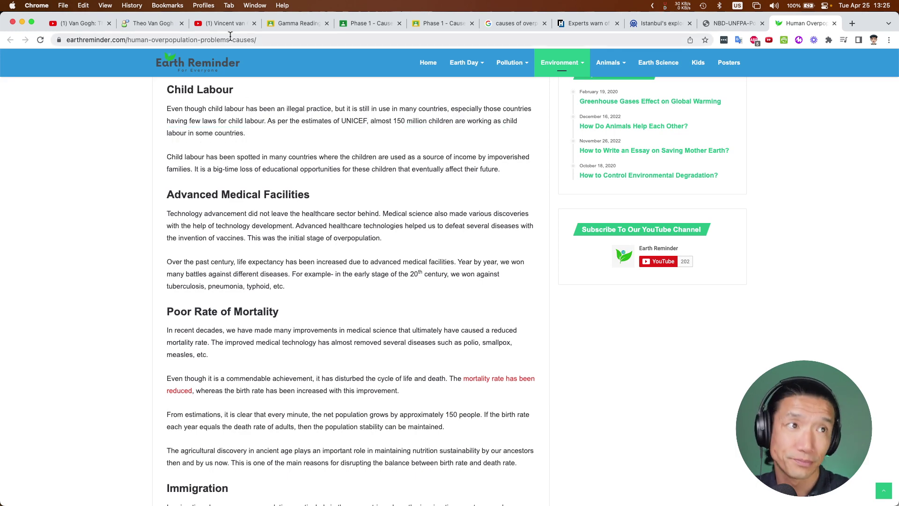
left_click(364, 23)
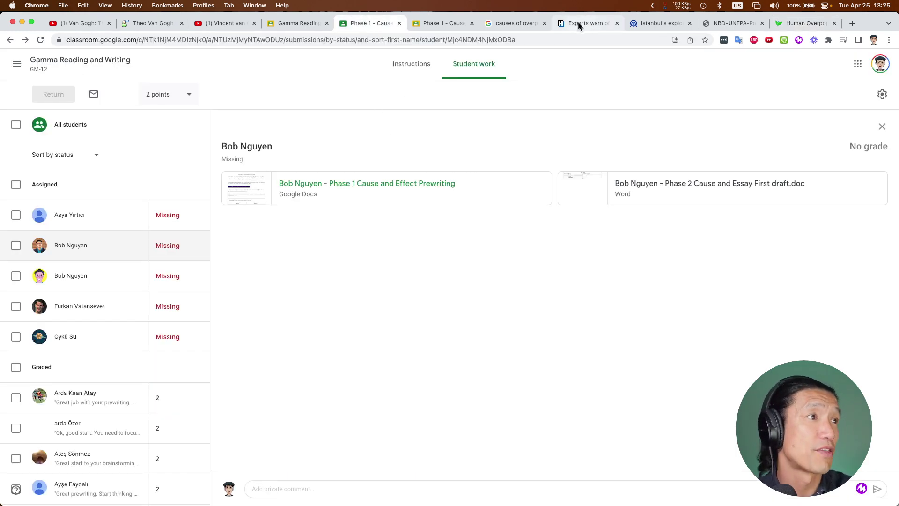
Step: Skim the UNFPA Turkey report to page 10, close it, and return to the Google results
left_click(802, 21)
left_click(737, 23)
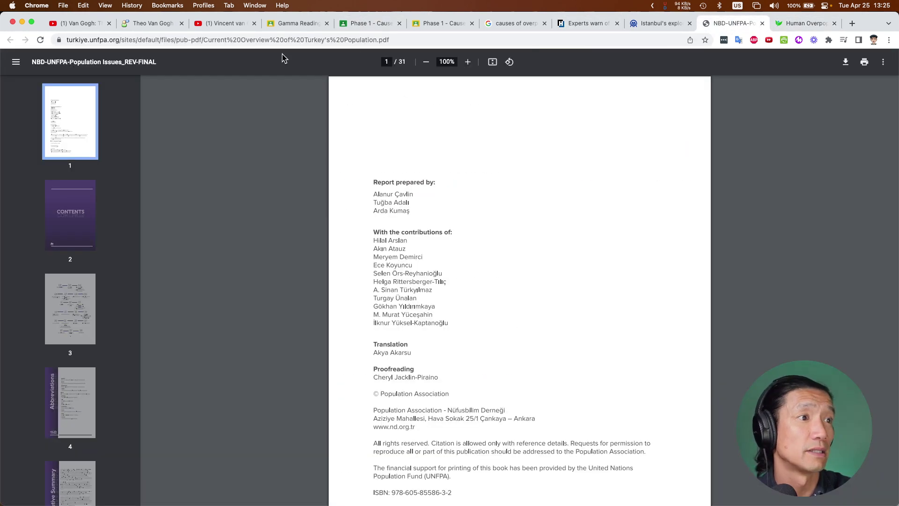
scroll(346, 227, "down", 5)
scroll(346, 232, "down", 15)
scroll(346, 230, "down", 20)
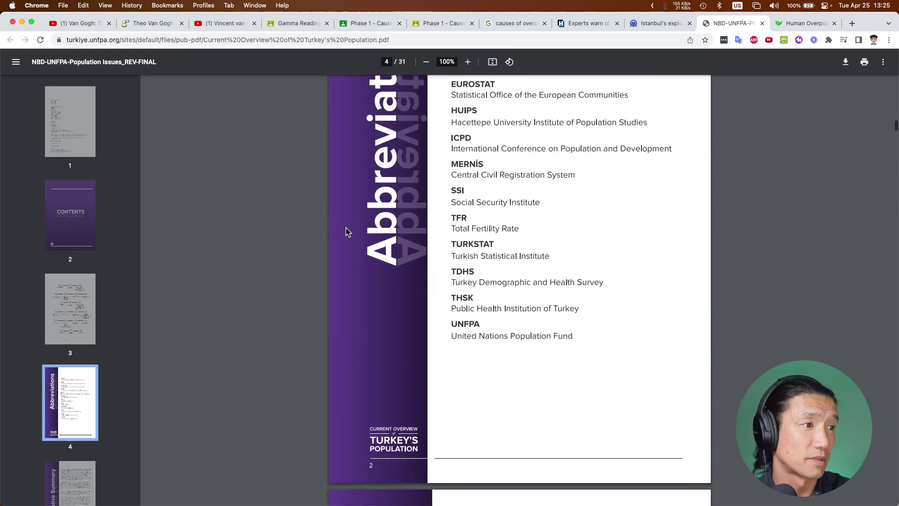
scroll(346, 231, "down", 20)
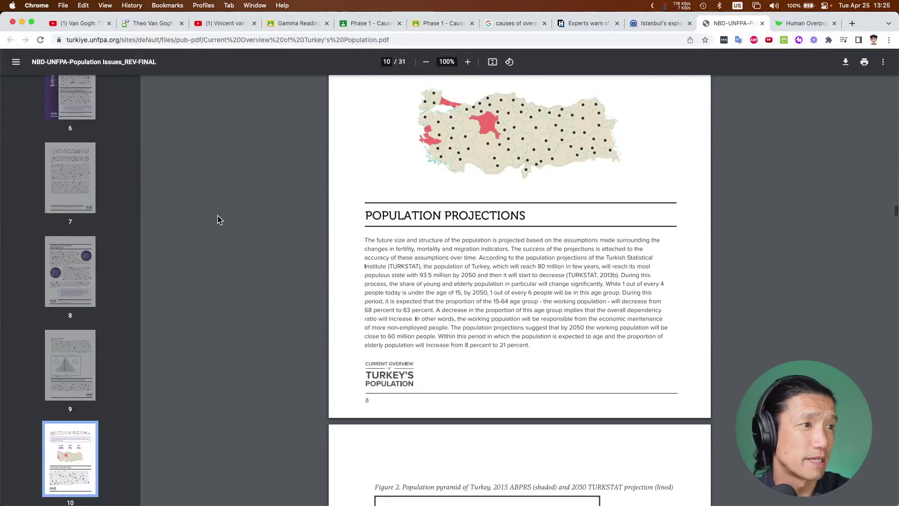
key("super+w")
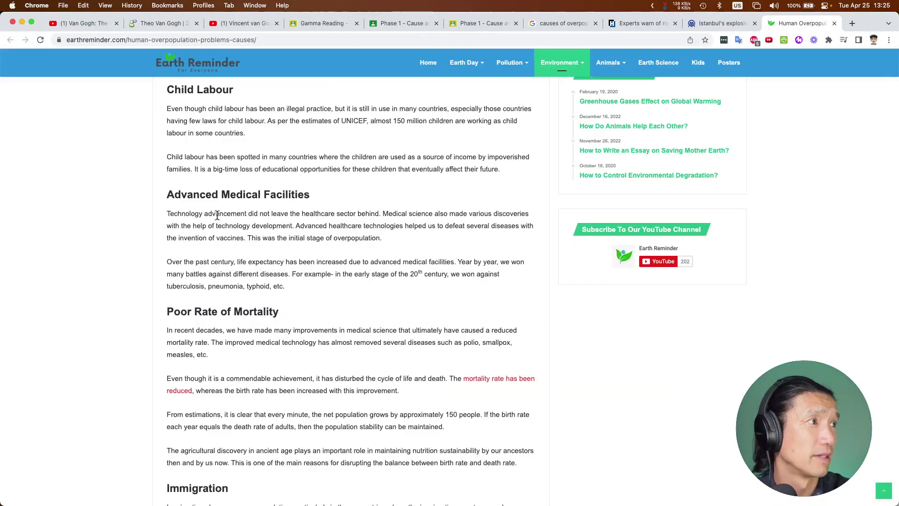
left_click(566, 24)
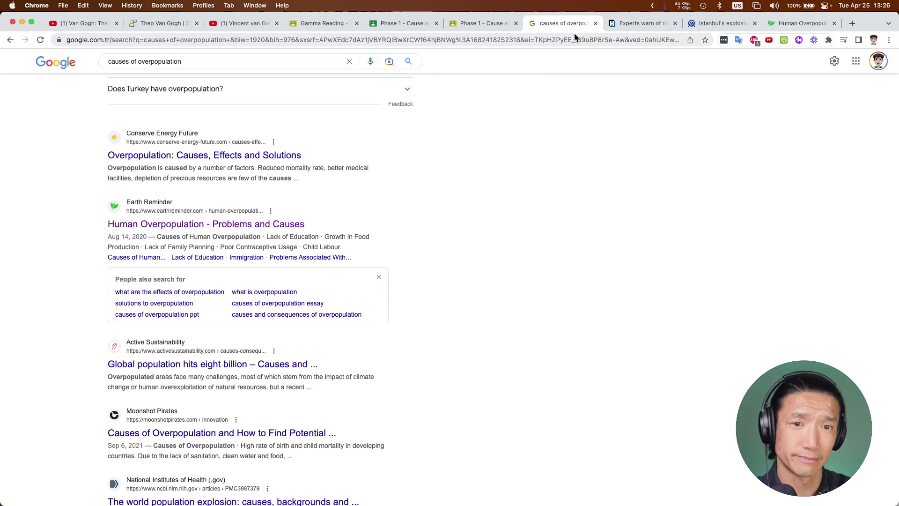
Step: Open Google Scholar in a new tab
key("super+t")
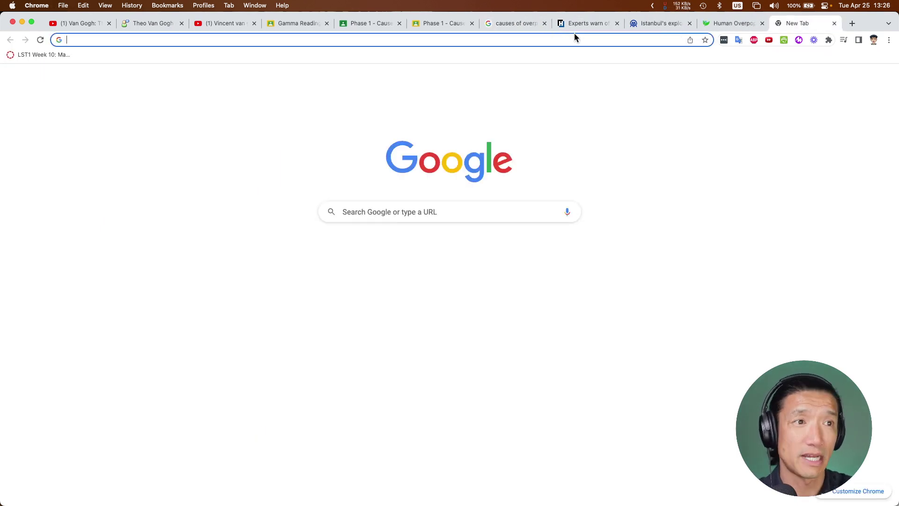
type("www.g")
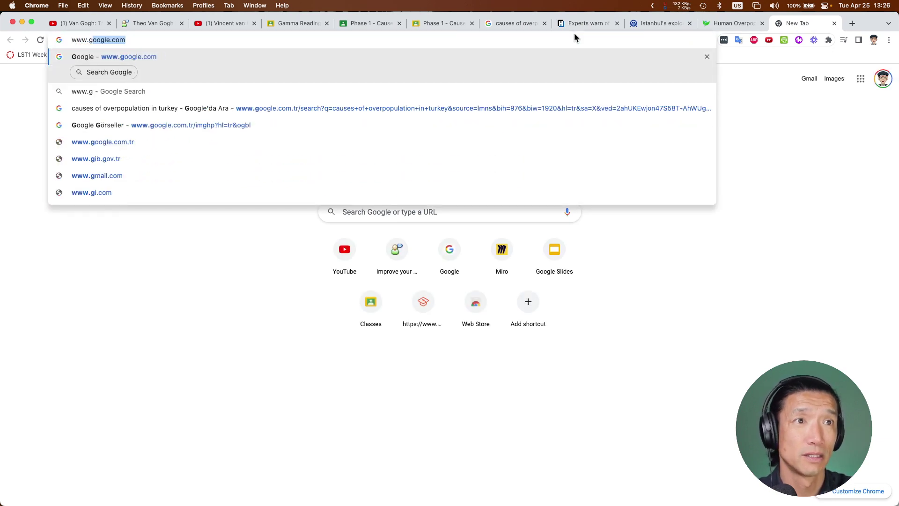
key("BackSpace")
key("BackSpace")
key("BackSpace")
key("BackSpace")
key("BackSpace")
key("BackSpace")
type("google sch")
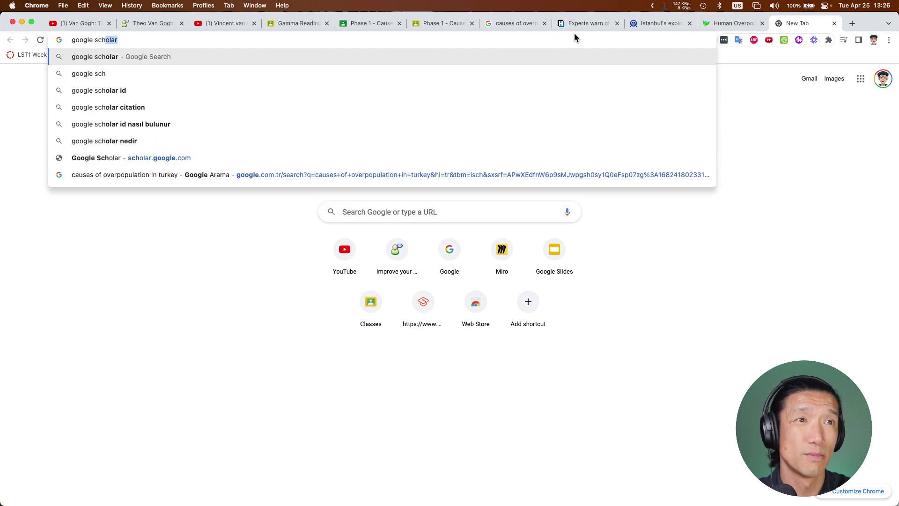
key("Return")
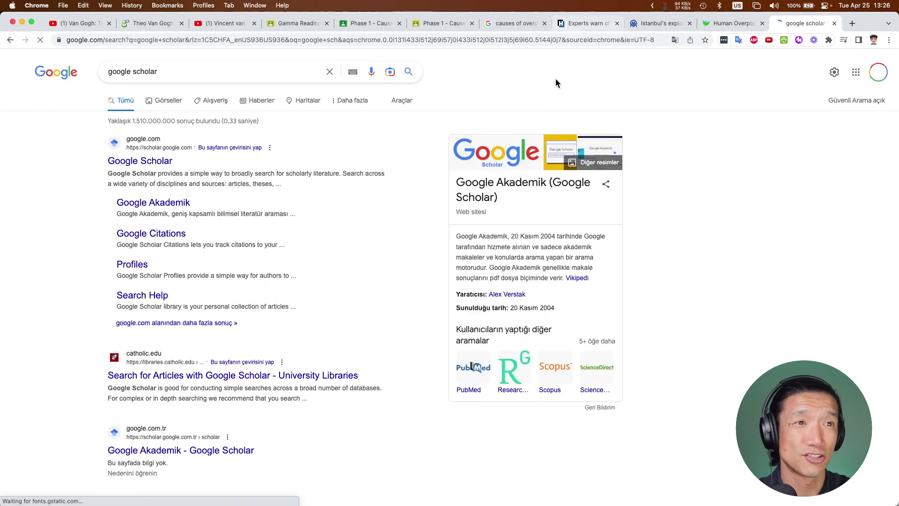
left_click(153, 160)
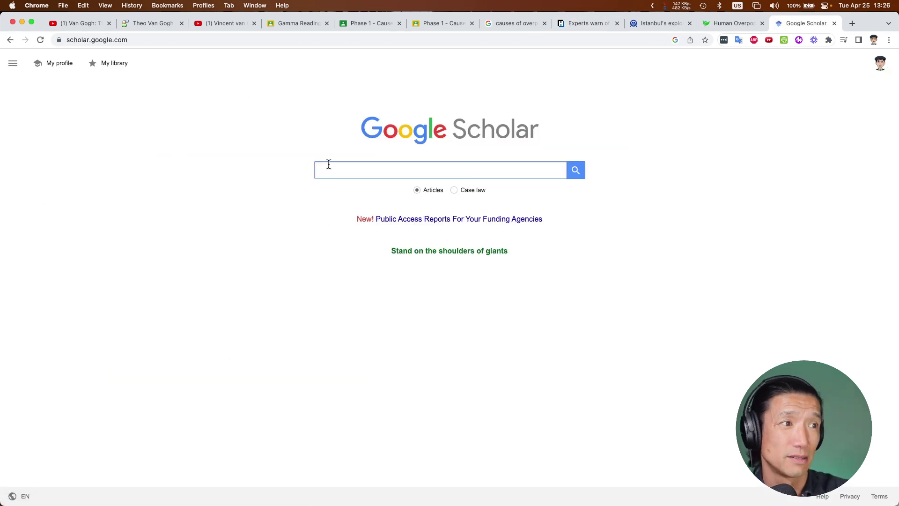
Step: Search Google Scholar for 'causes of overpopulation in turkey'
type("over")
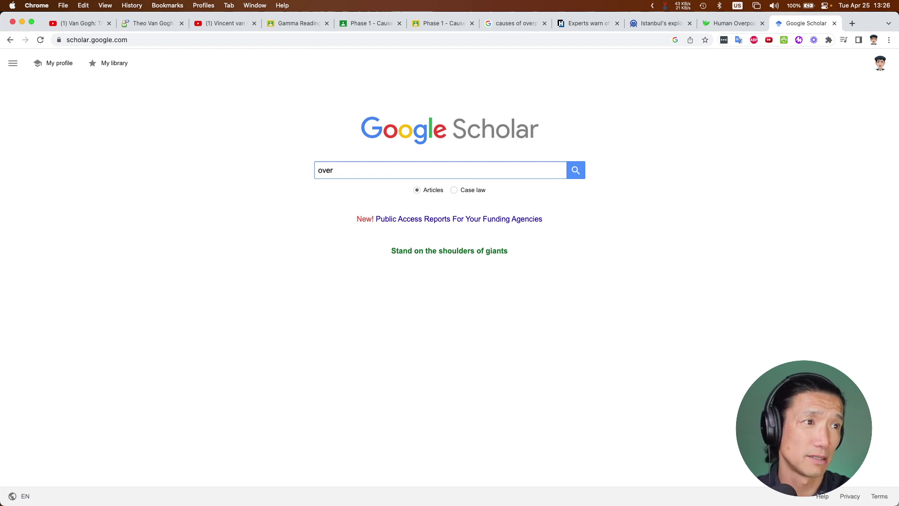
key("BackSpace")
key("BackSpace")
key("BackSpace")
key("BackSpace")
type("causes of p")
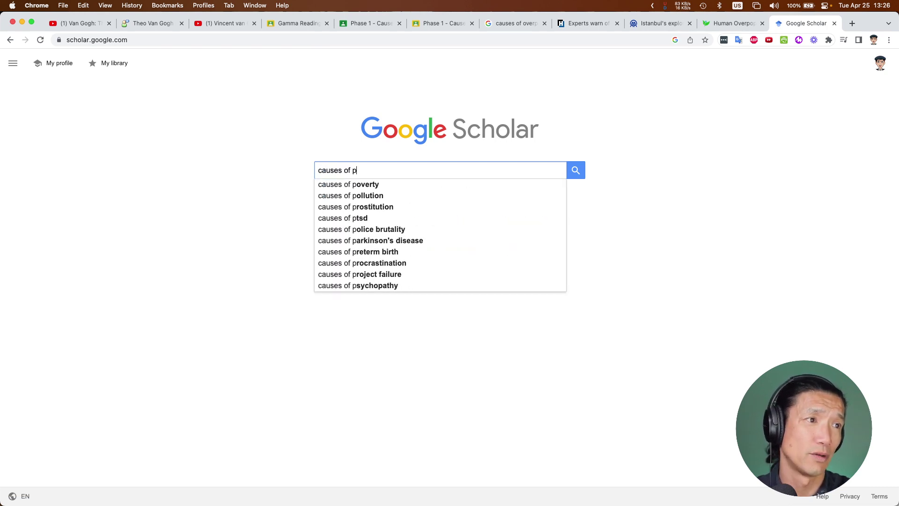
key("BackSpace")
type("over")
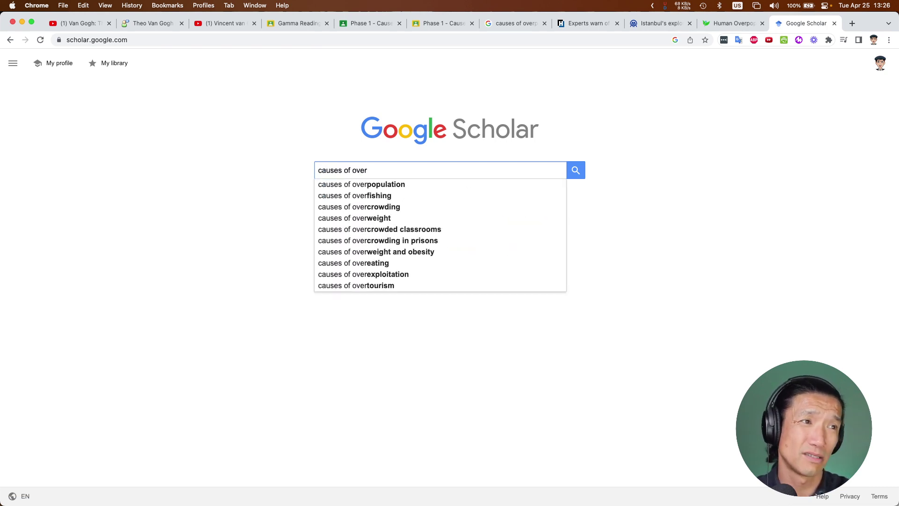
key("Down")
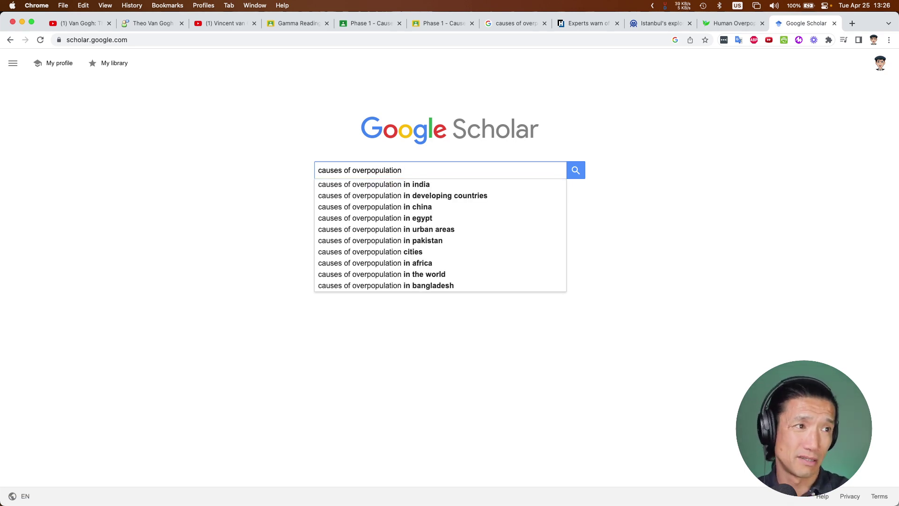
type("in turkey")
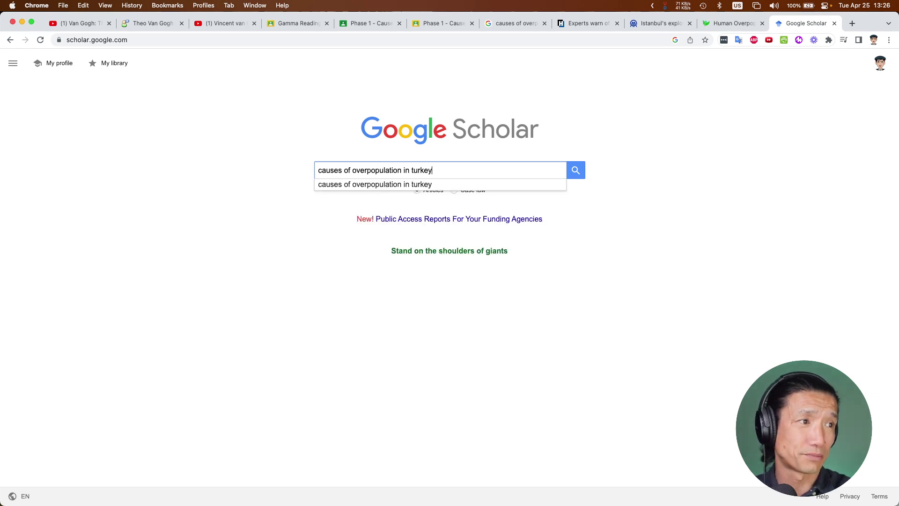
key("Return")
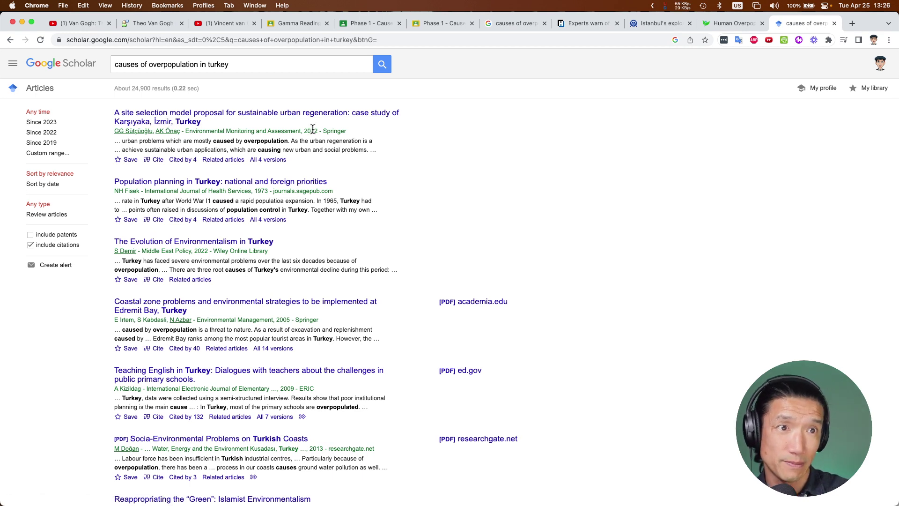
Step: Filter Scholar results to Since 2022 and open the Istanbul COVID-19 socio-demographic article in a new tab
left_click(50, 135)
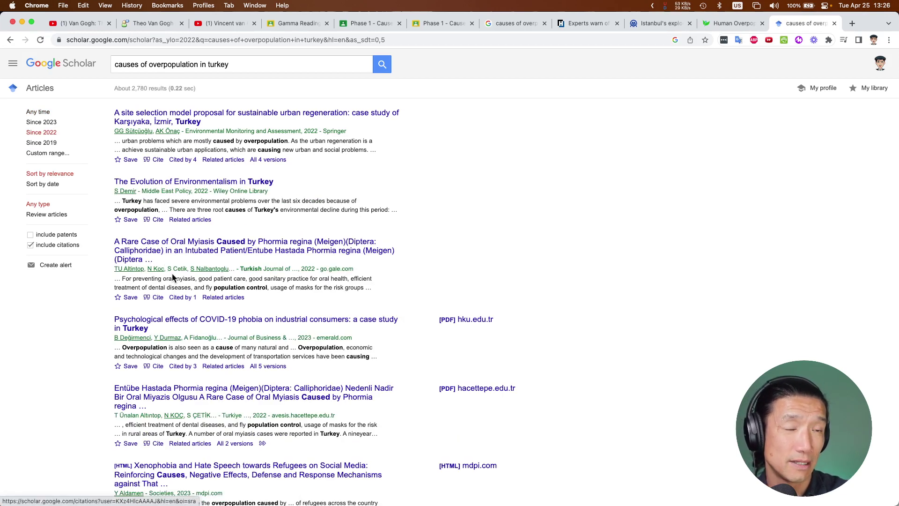
scroll(178, 317, "down", 3)
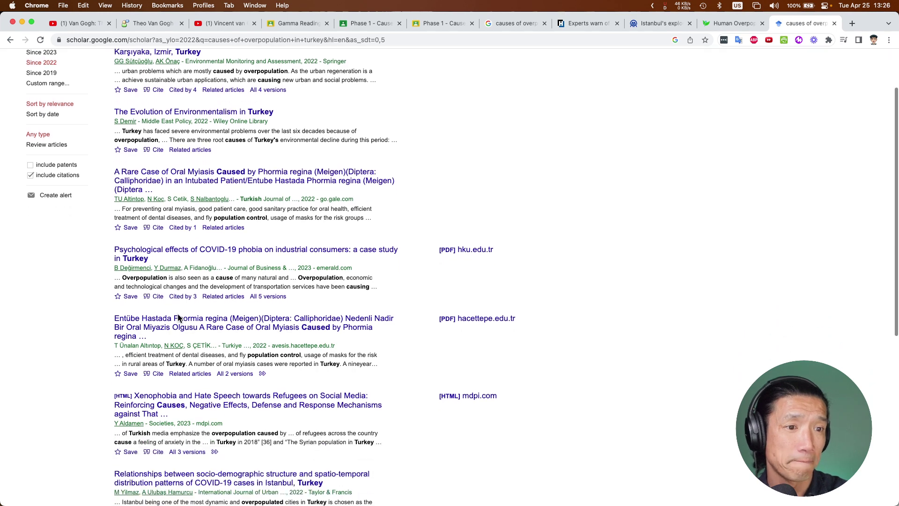
scroll(177, 318, "down", 3)
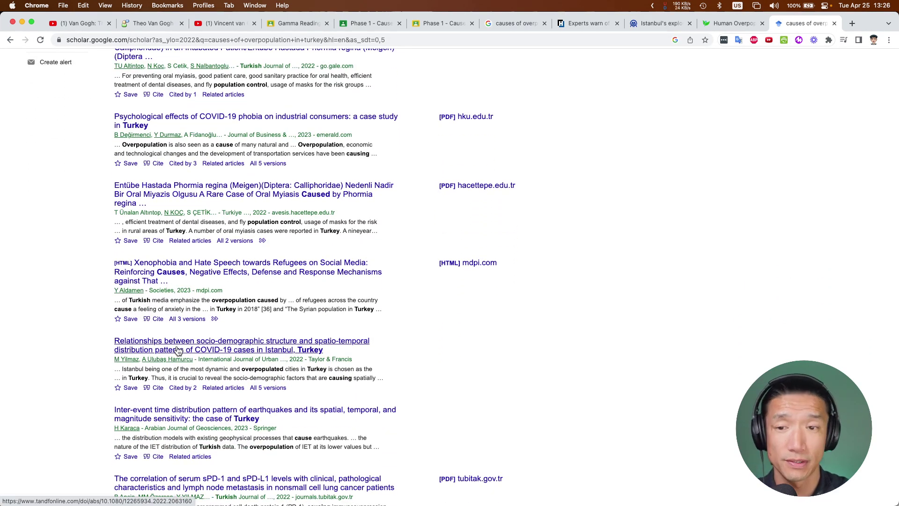
scroll(178, 352, "down", 2)
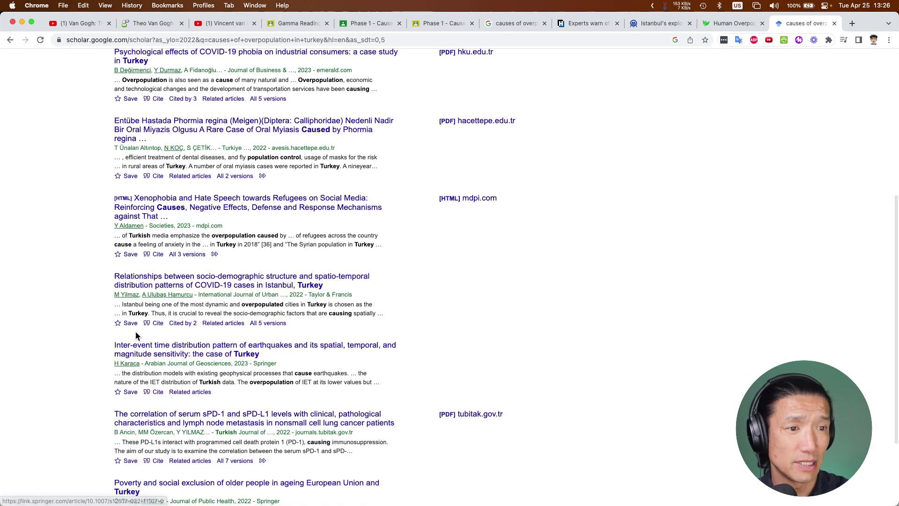
left_click(145, 280, "super")
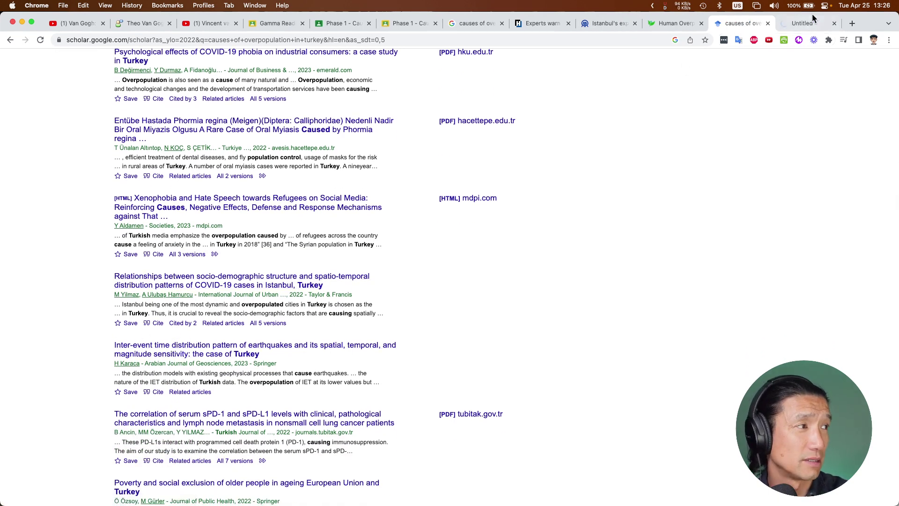
Step: Read the Istanbul COVID-19 socio-demographic article's abstract, then close it
left_click(798, 28)
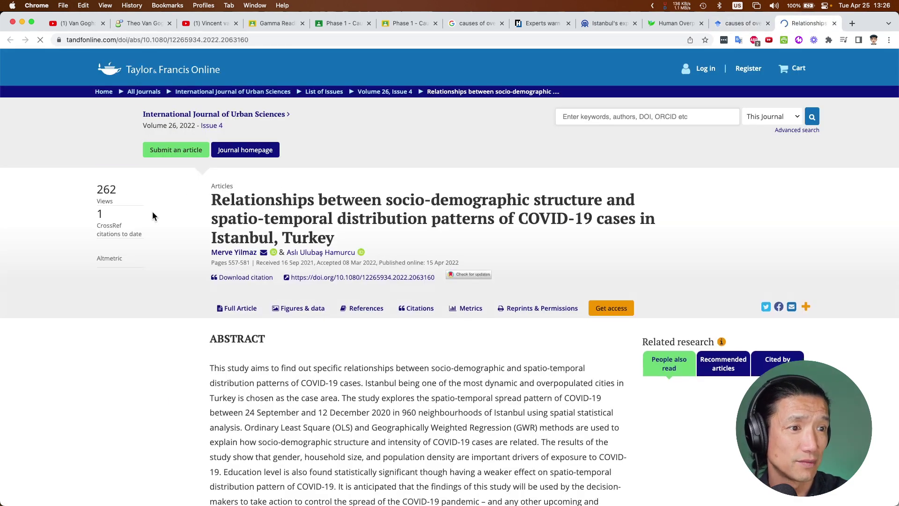
scroll(153, 211, "down", 3)
scroll(220, 233, "down", 3)
mouse_move(212, 218)
left_mouse_down()
mouse_move(279, 295)
mouse_move(307, 377)
mouse_move(187, 270)
mouse_move(191, 215)
mouse_move(200, 217)
left_mouse_up()
left_click(263, 288)
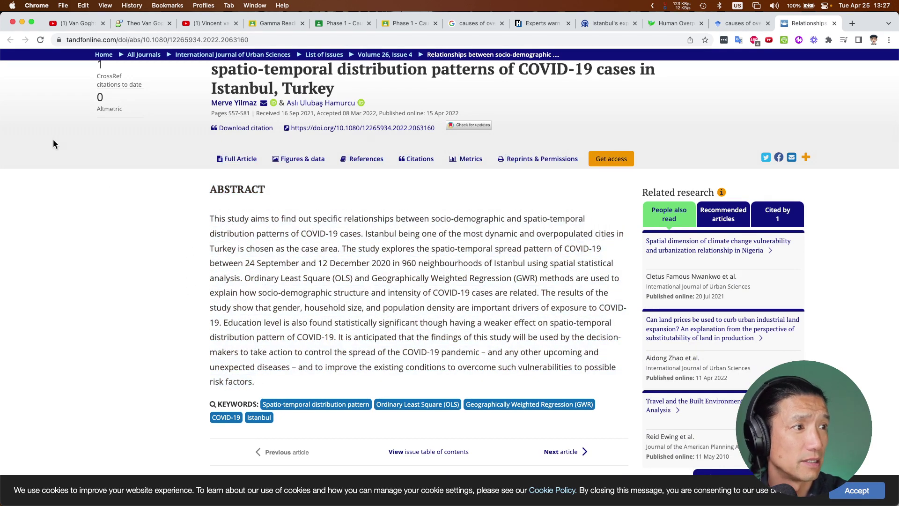
key("super+w")
Step: Skim and close the Springer Izmir site-selection article, returning to the Hürriyet density article
scroll(152, 255, "up", 5)
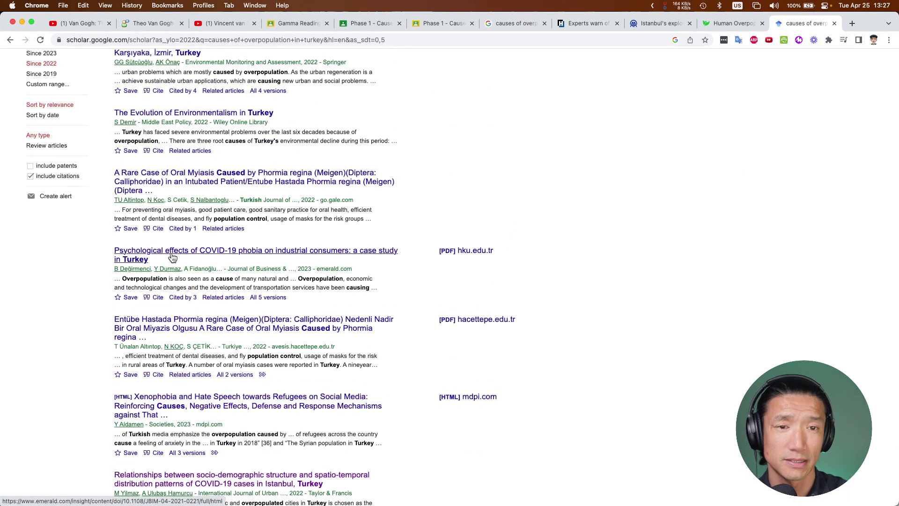
scroll(172, 258, "up", 2)
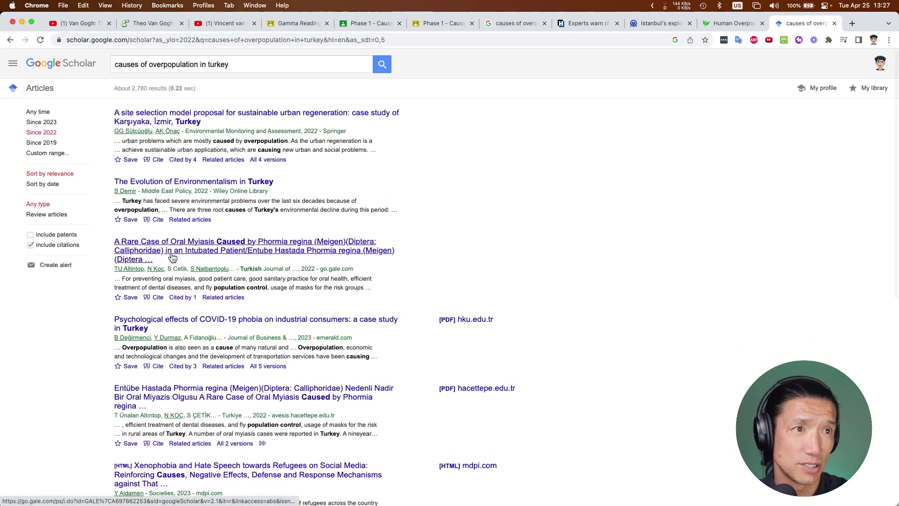
left_click(205, 117)
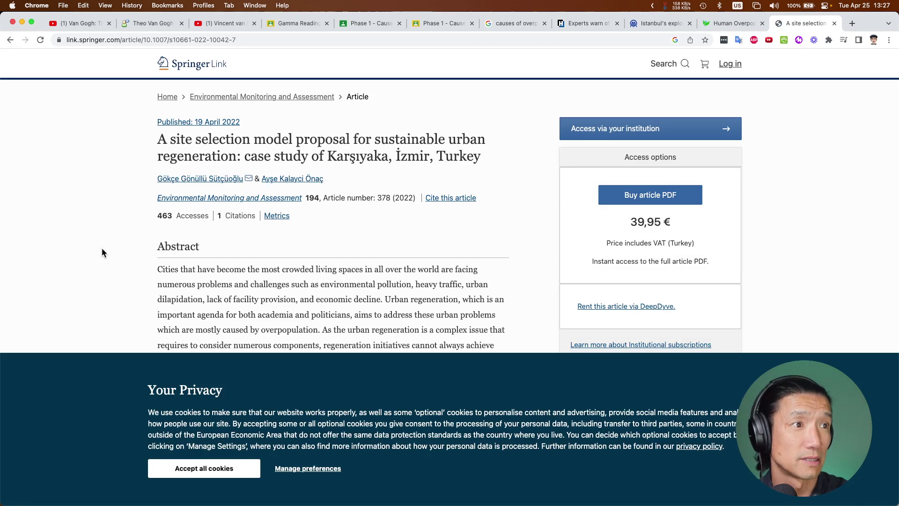
scroll(128, 243, "down", 5)
scroll(128, 243, "down", 5)
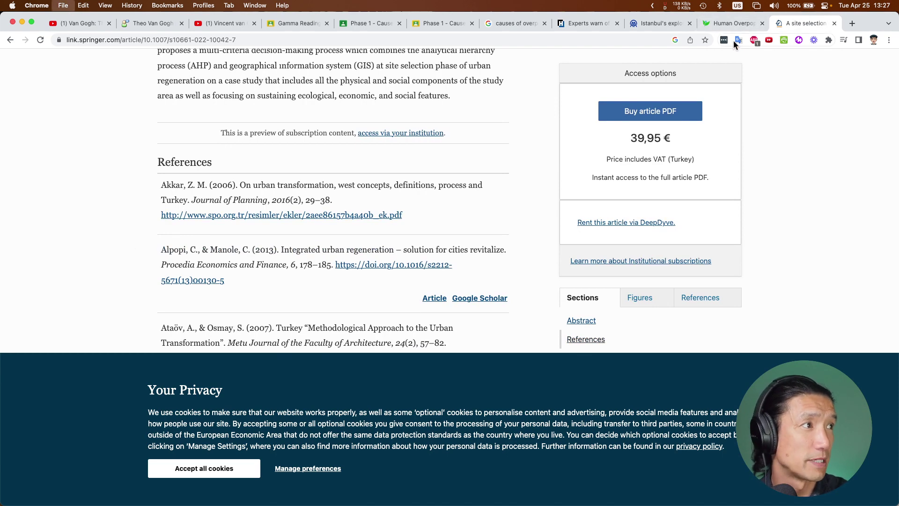
key("super+w")
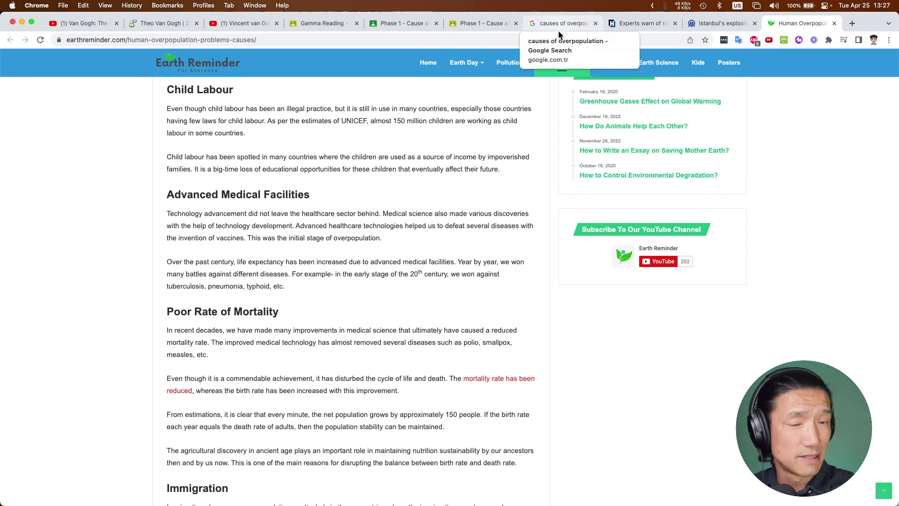
left_click(635, 28)
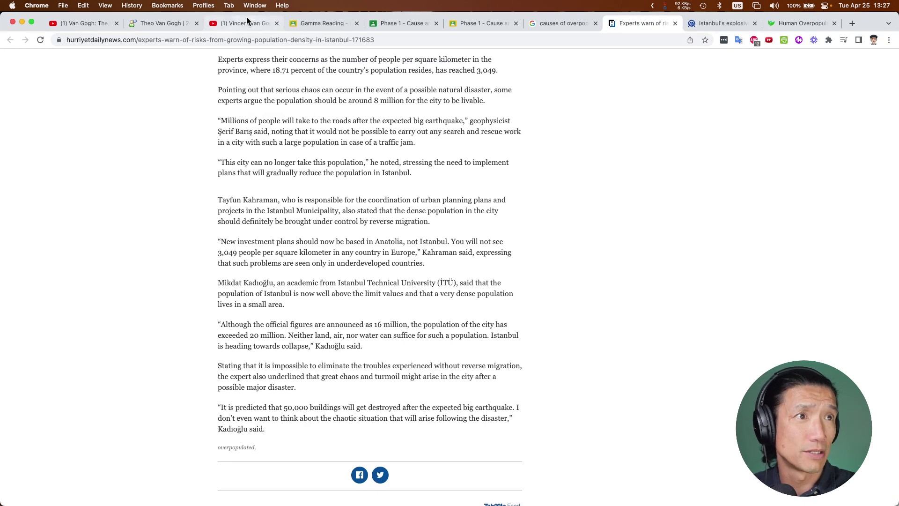
Step: Turn the Hürriyet URL in the research box into a working link and test it
left_click(469, 23)
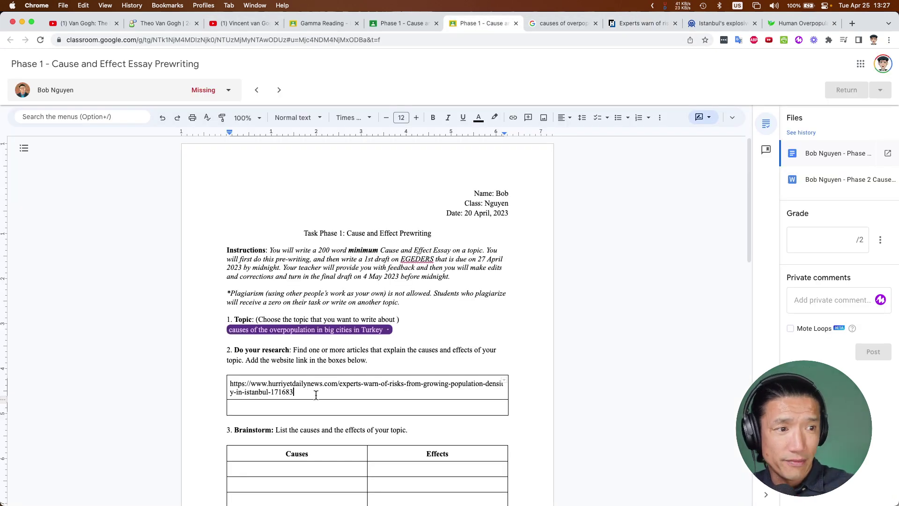
key("Return")
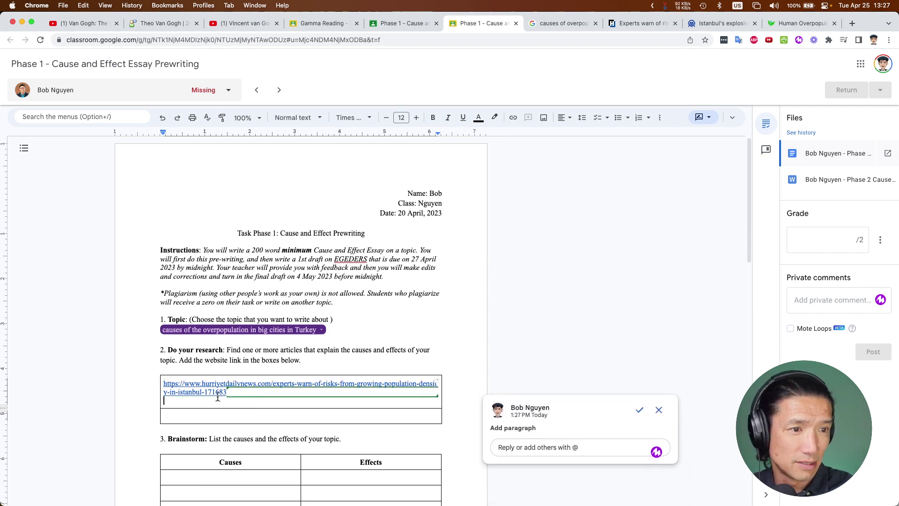
left_click(187, 390)
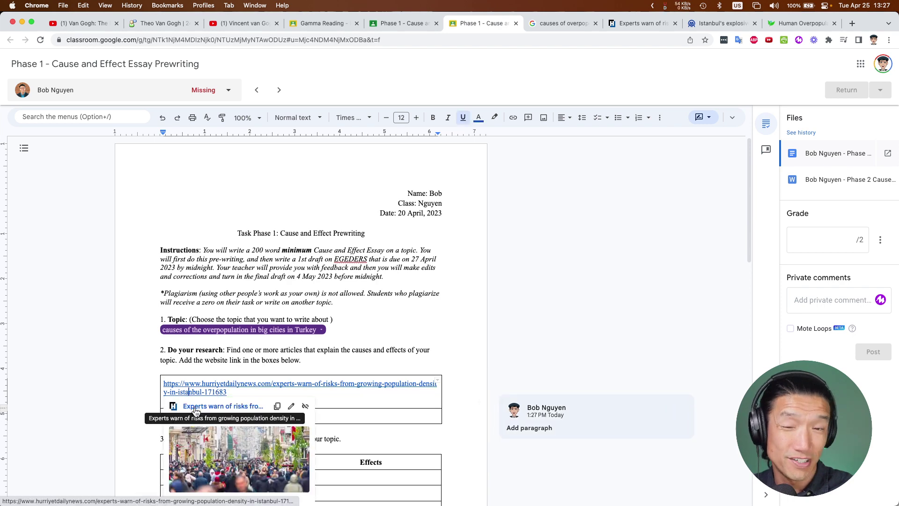
left_click(195, 407)
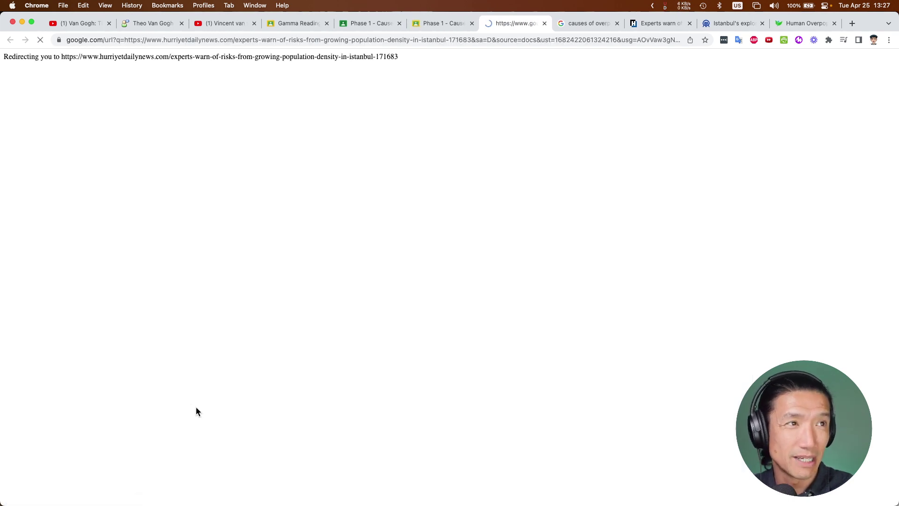
left_click(544, 23)
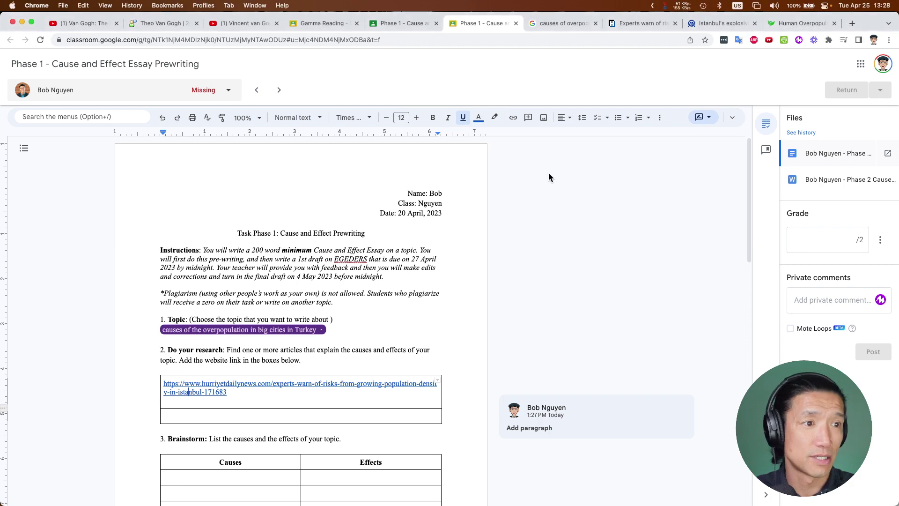
Step: Load scribbr.com/citation/generator in a new tab
key("super+t")
type("https://www.scribbr.com/citation/generator/")
key("Return")
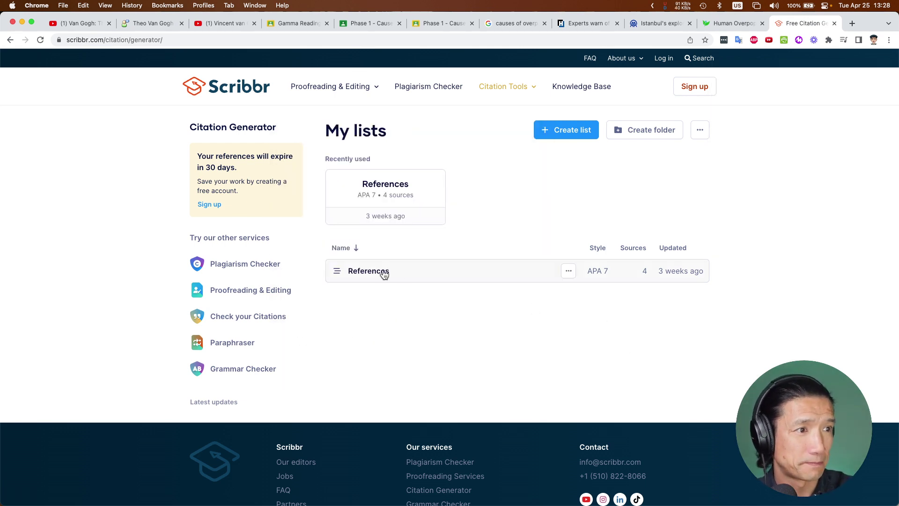
Step: Open the Scribbr References list, dismiss the tips popup, and focus the source search field
left_click(164, 40)
key("super+c")
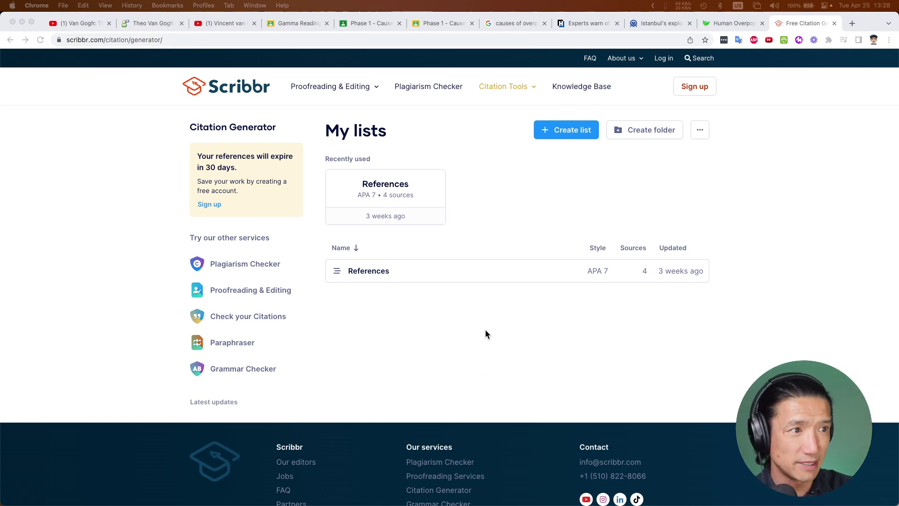
left_click(388, 279)
left_click(450, 247)
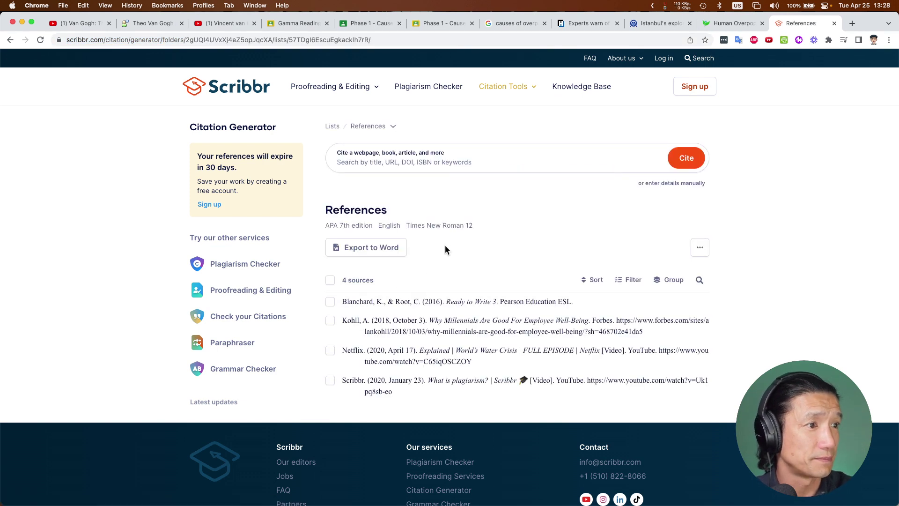
left_click(363, 163)
key("super+v")
key("super+a")
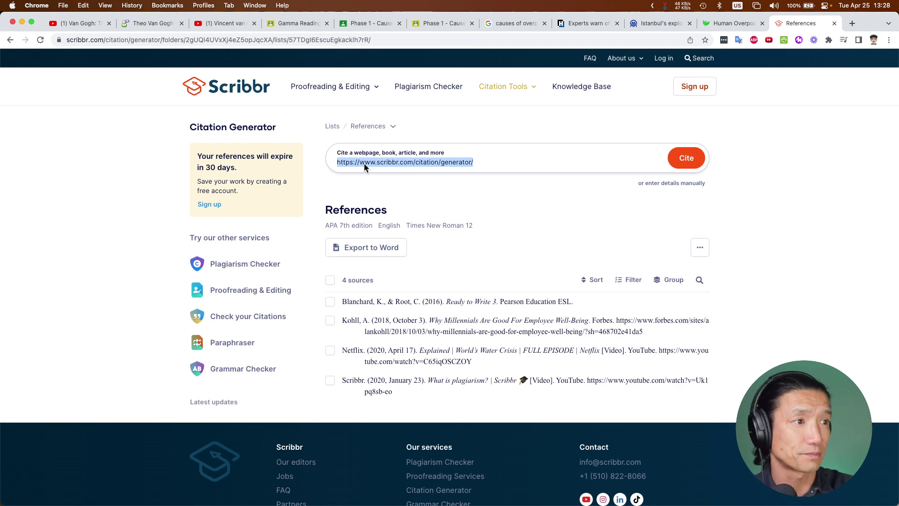
key("super+shift+v")
key("2")
key("Escape")
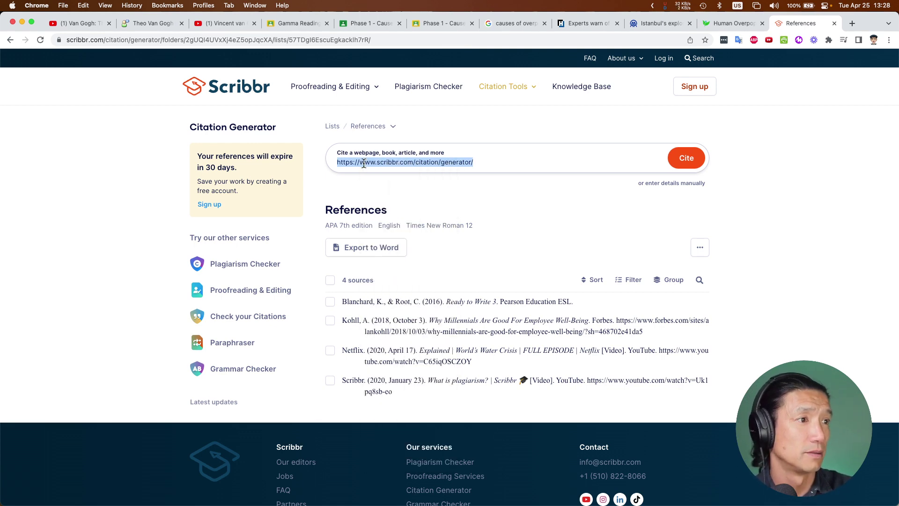
Step: Copy the Hürriyet article's URL into Scribbr and generate its APA citation
left_click(570, 29)
left_click(354, 39)
key("super+c")
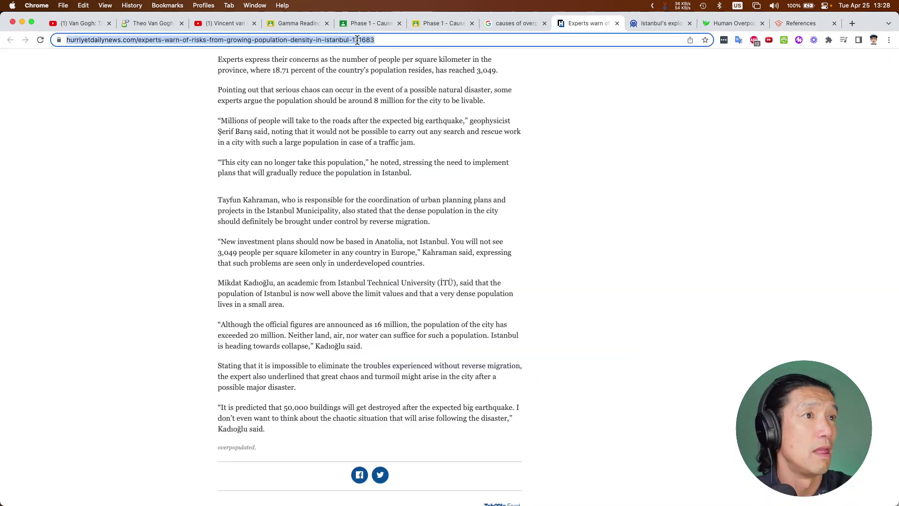
left_click(792, 25)
key("super+v")
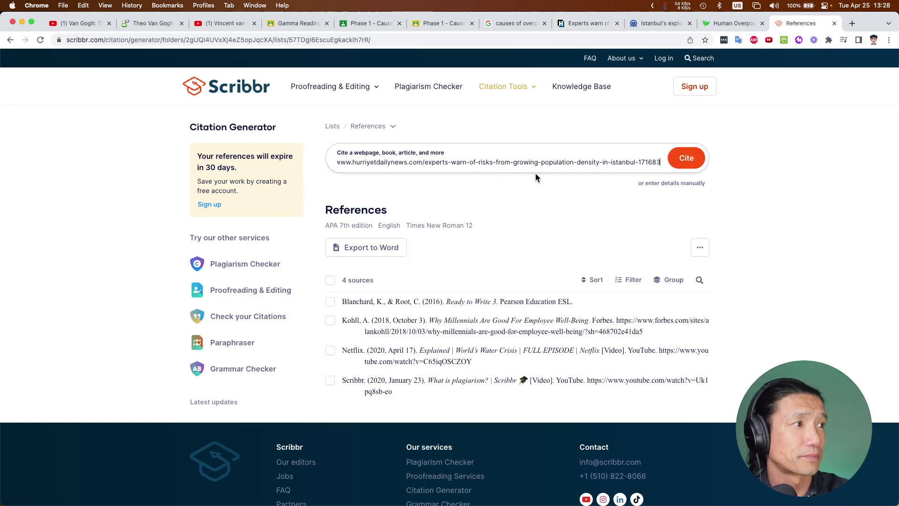
left_click(692, 159)
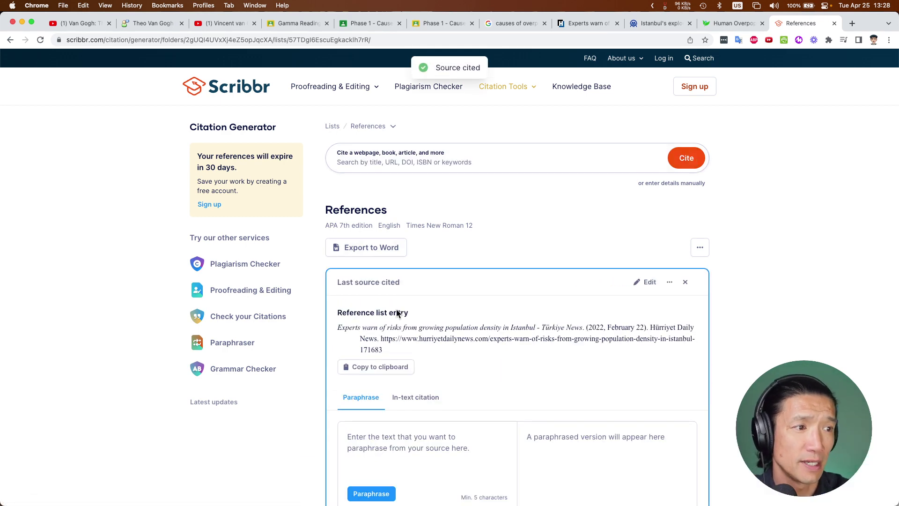
left_click_drag(336, 326, 438, 351)
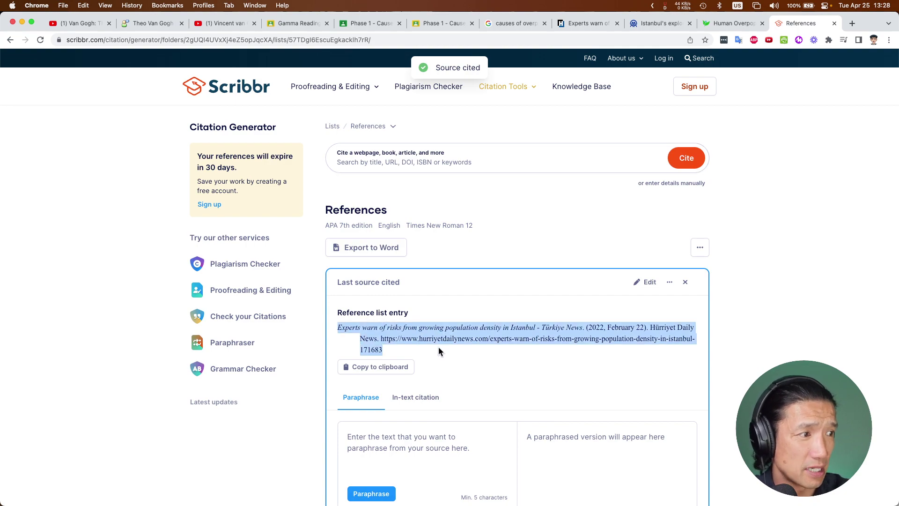
left_click(591, 28)
scroll(432, 240, "up", 10)
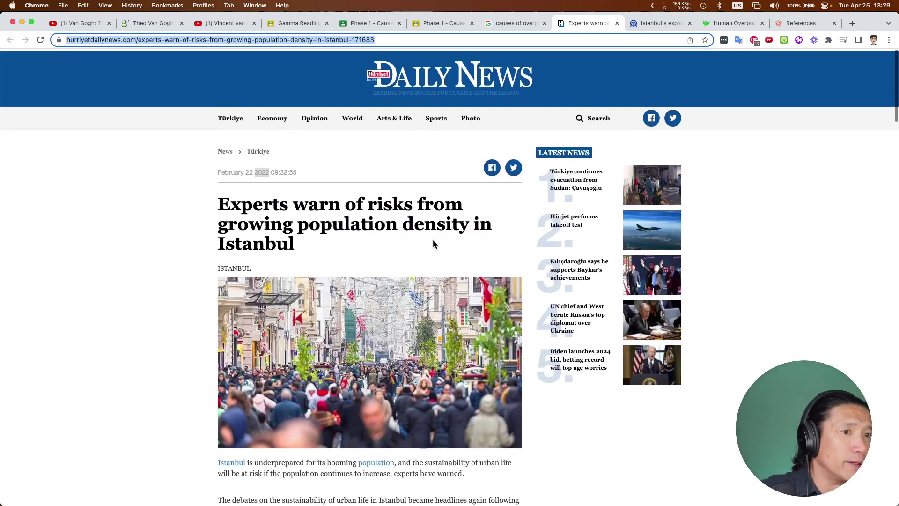
scroll(298, 265, "down", 2)
scroll(262, 224, "down", 2)
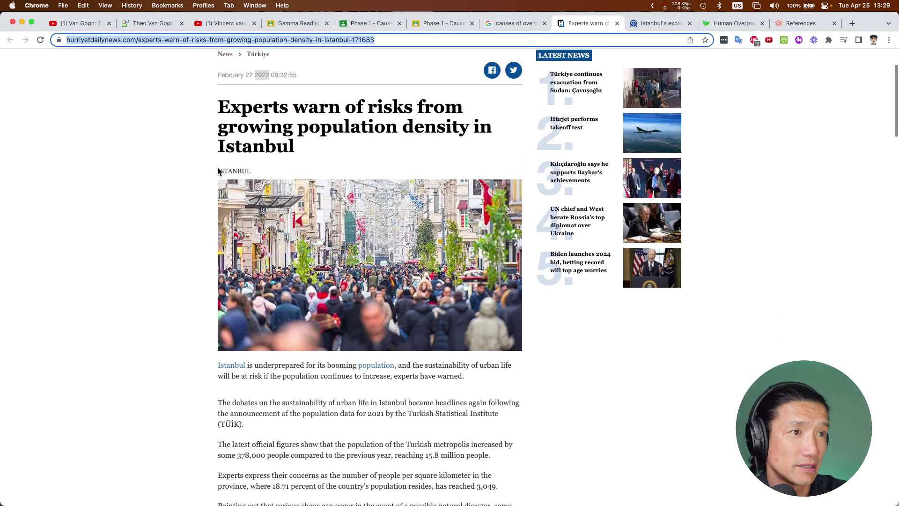
left_click(217, 169)
left_click_drag(217, 169, 263, 170)
left_click(239, 178)
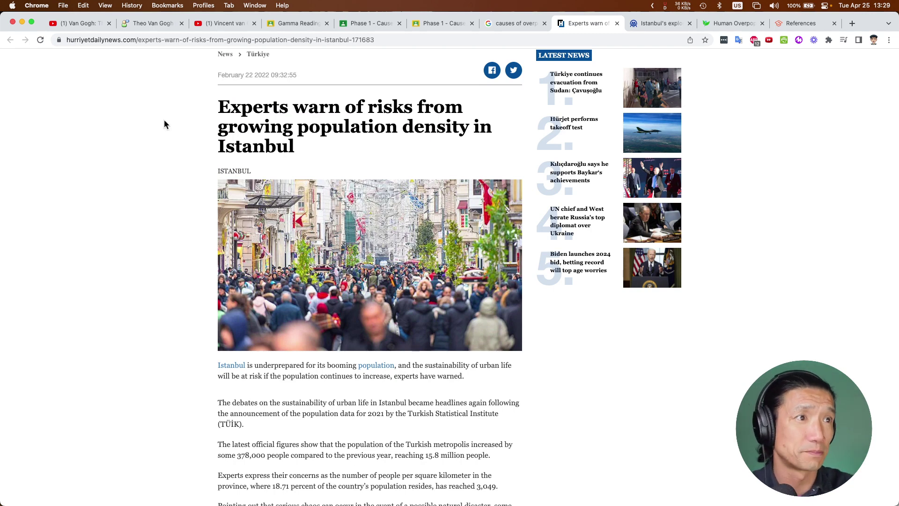
left_click(806, 25)
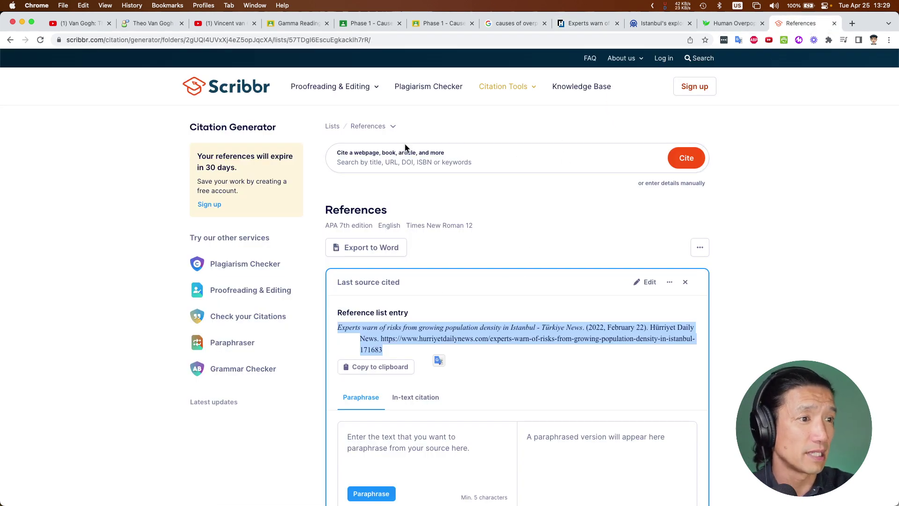
Step: Copy the Hürriyet article's parenthetical in-text citation from the In-text citation tab
scroll(424, 220, "down", 5)
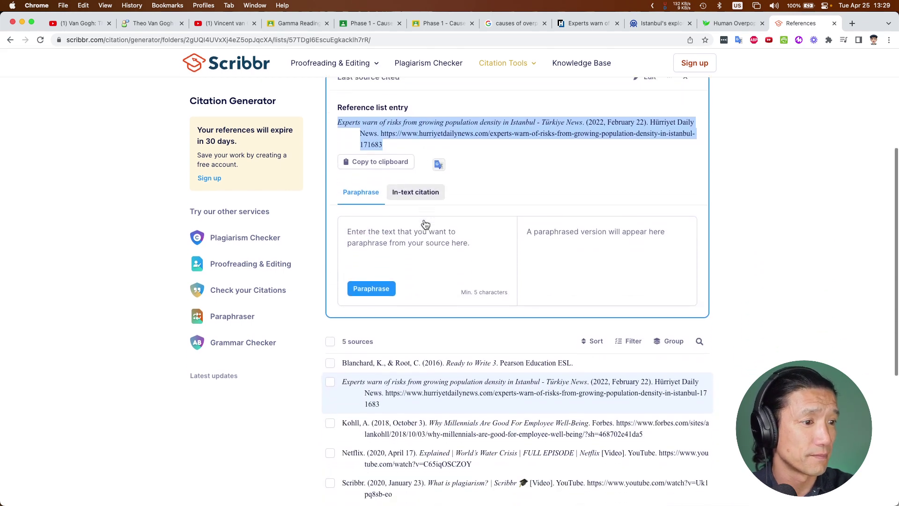
scroll(424, 220, "down", 1)
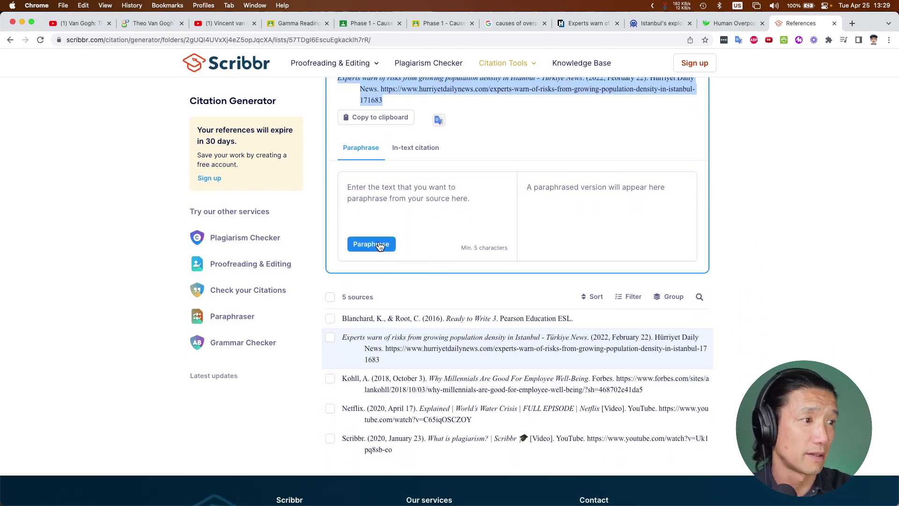
scroll(380, 246, "up", 6)
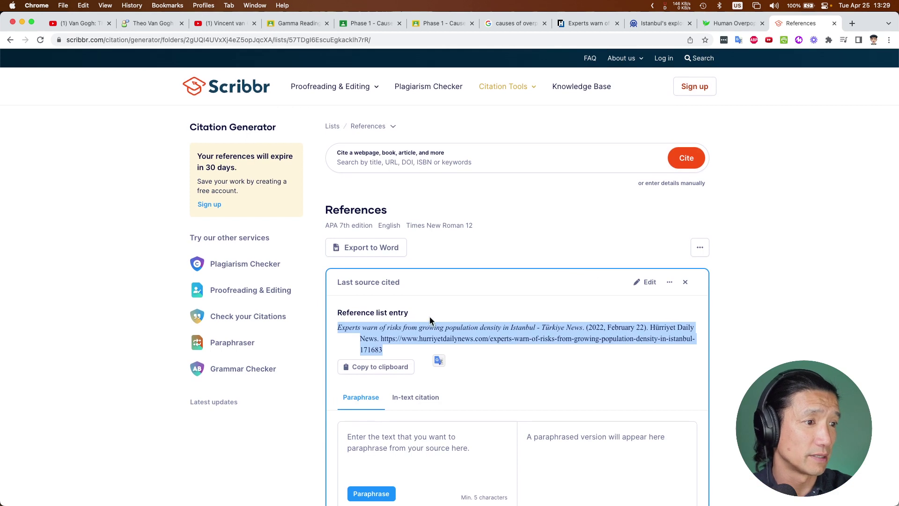
scroll(430, 320, "down", 2)
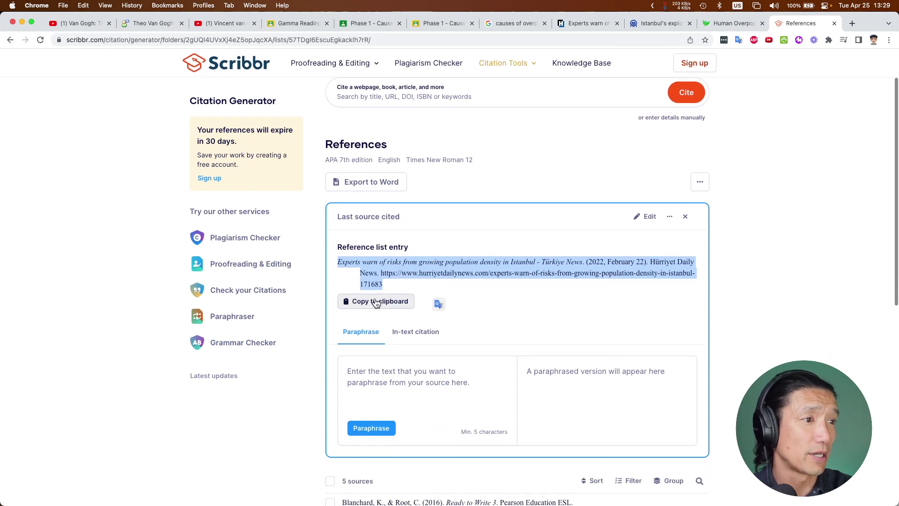
left_click(397, 342)
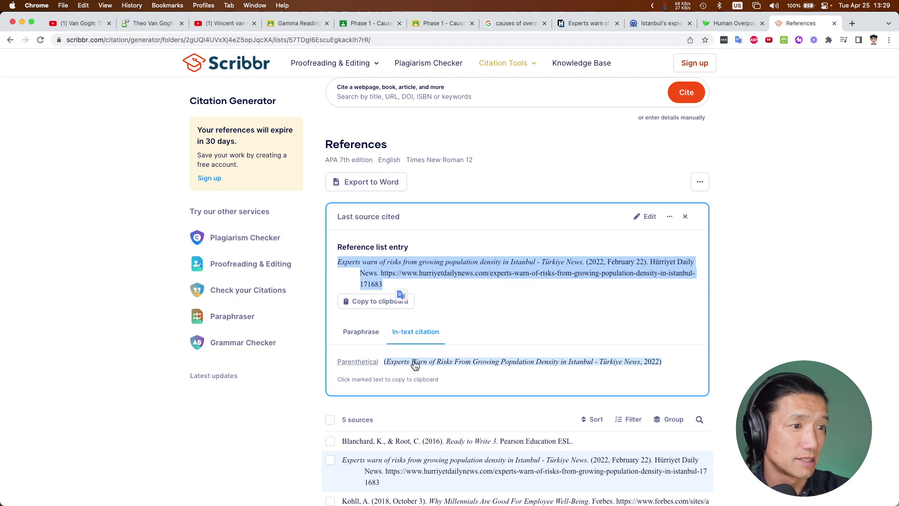
scroll(403, 347, "down", 1)
left_click(363, 293)
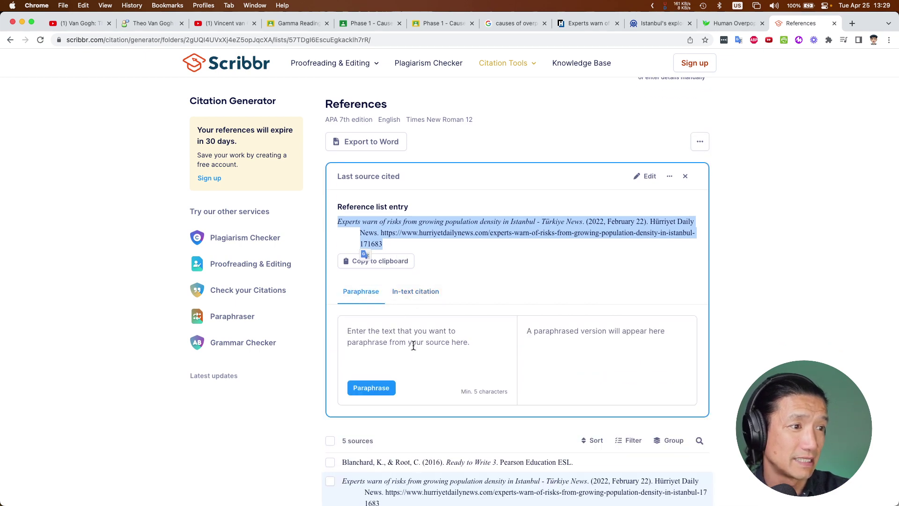
left_click(418, 294)
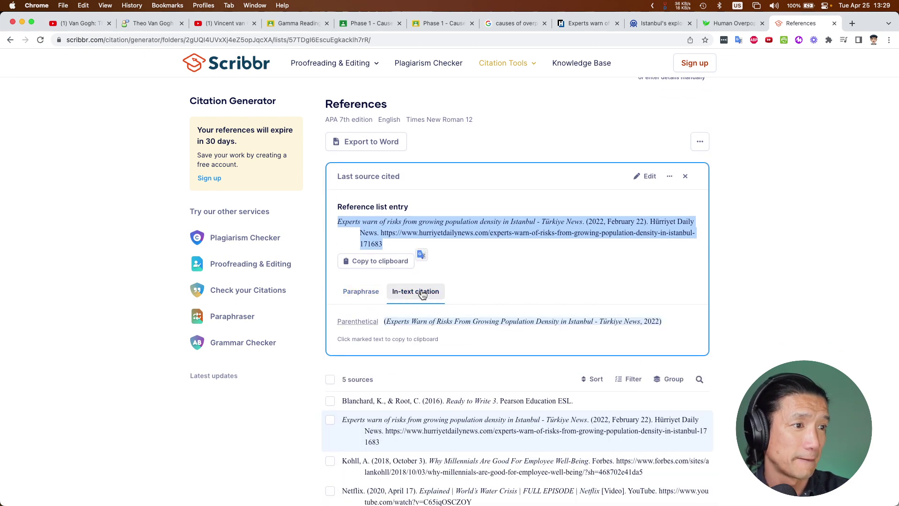
left_click(426, 326)
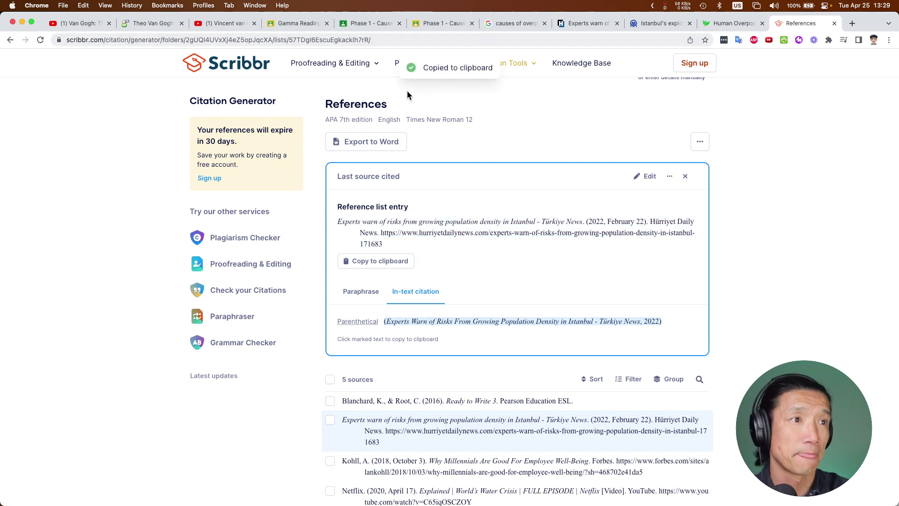
Step: Paste the in-text citation on a new line under the article link in the prewriting doc
left_click(377, 22)
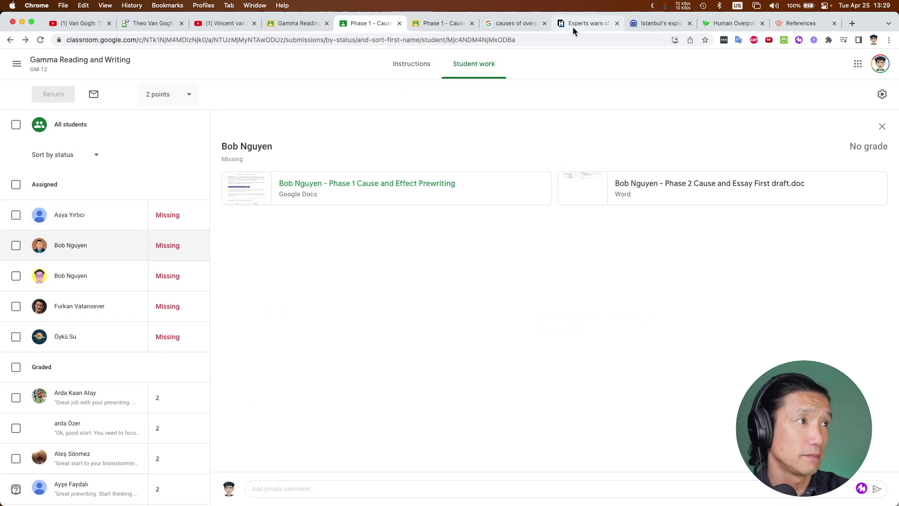
left_click(448, 23)
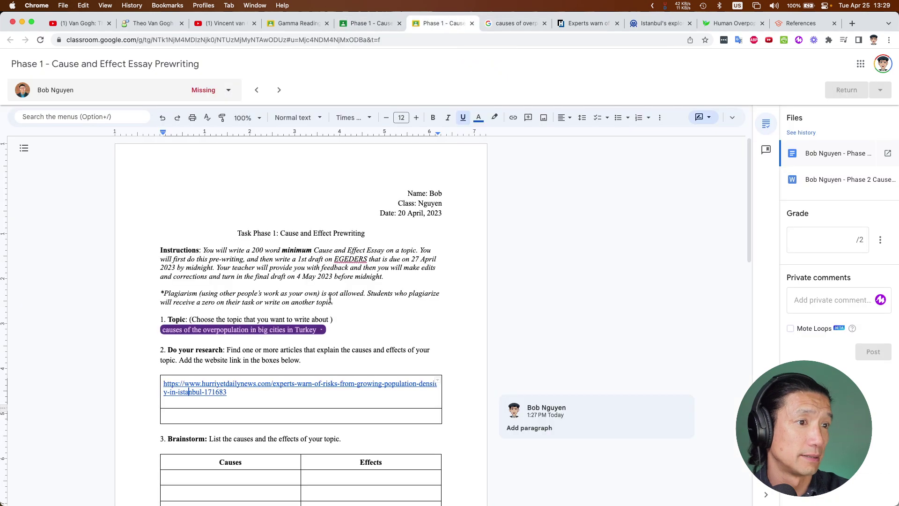
left_click(261, 397)
key("Return")
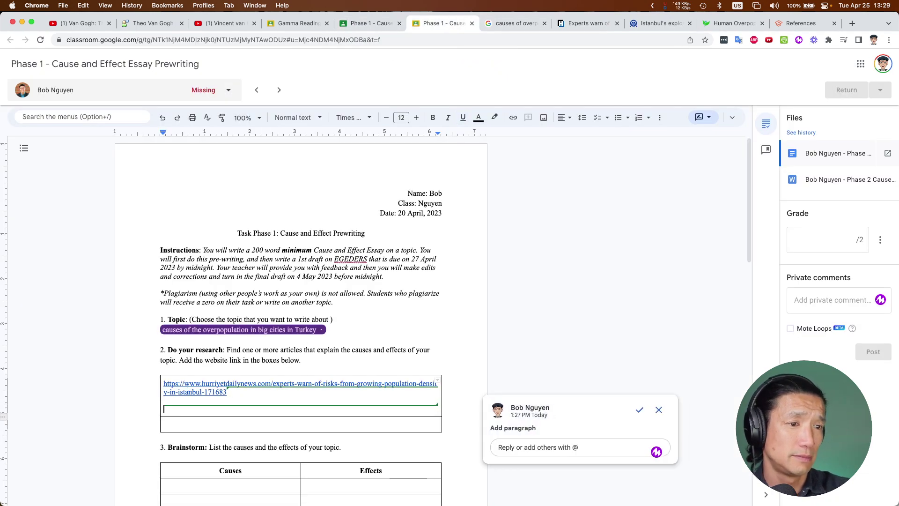
key("super+v")
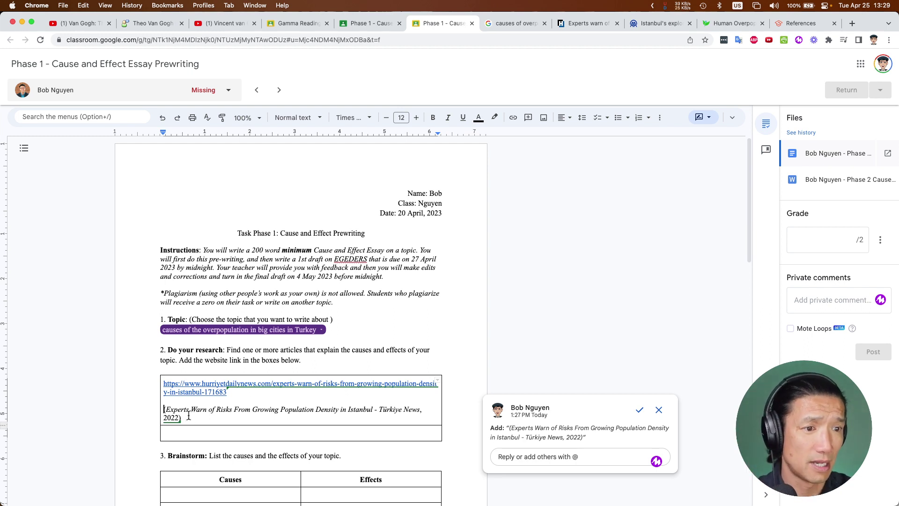
Step: Highlight the site name hurriyetdailynews in the Hürriyet article's web address
left_click(773, 27)
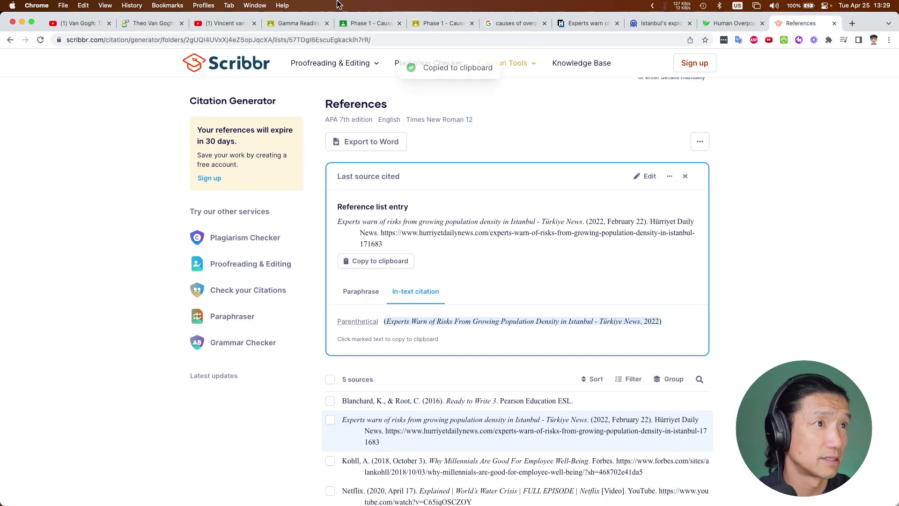
left_click(587, 23)
scroll(296, 65, "up", 5)
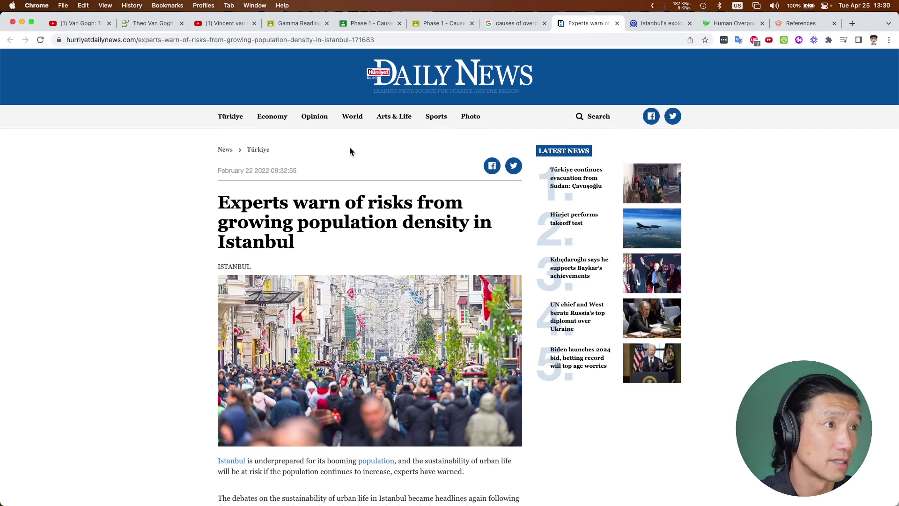
left_click(68, 40)
left_click(68, 40)
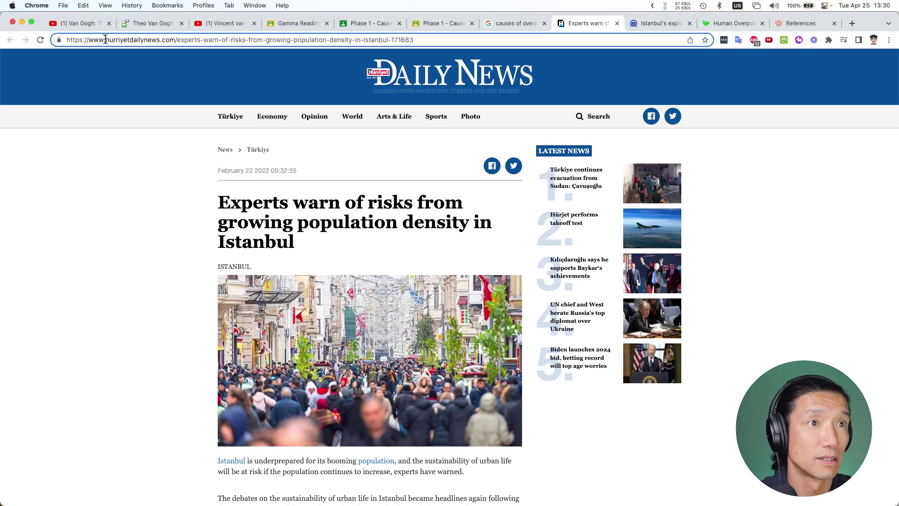
left_click_drag(105, 40, 160, 39)
Step: Replace the long article title in the citation with hurriyetdailynews
left_click(431, 23)
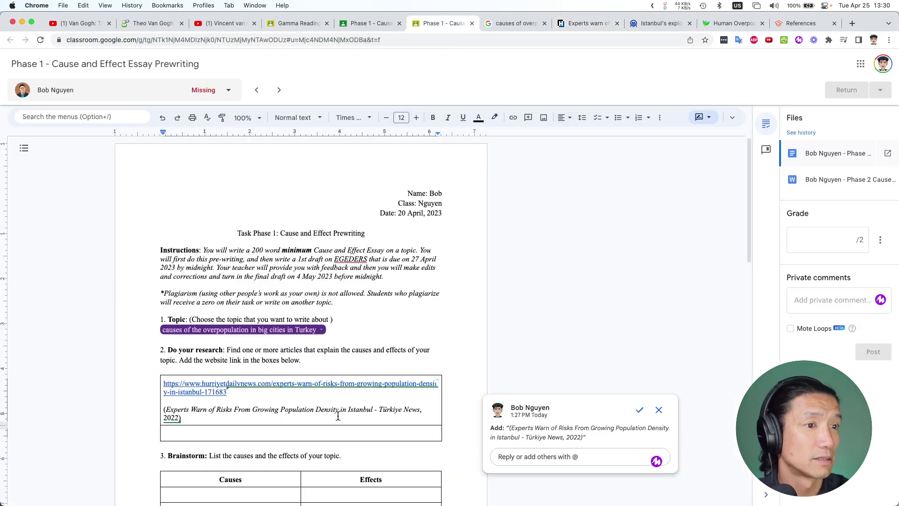
left_click_drag(166, 409, 369, 409)
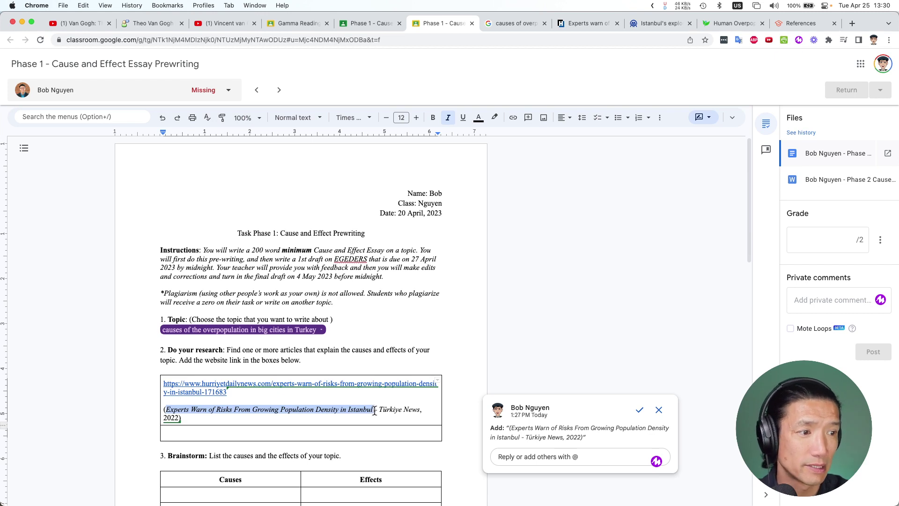
left_click_drag(374, 411, 417, 410)
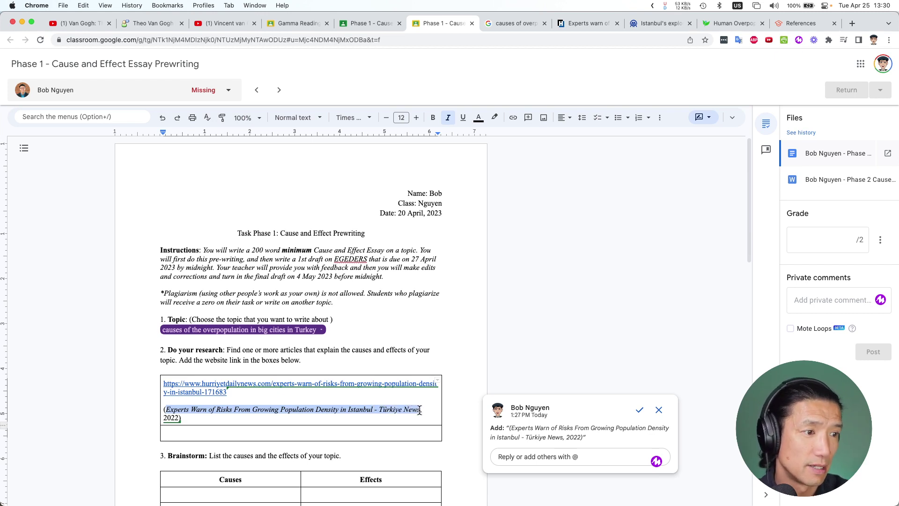
key("super+v")
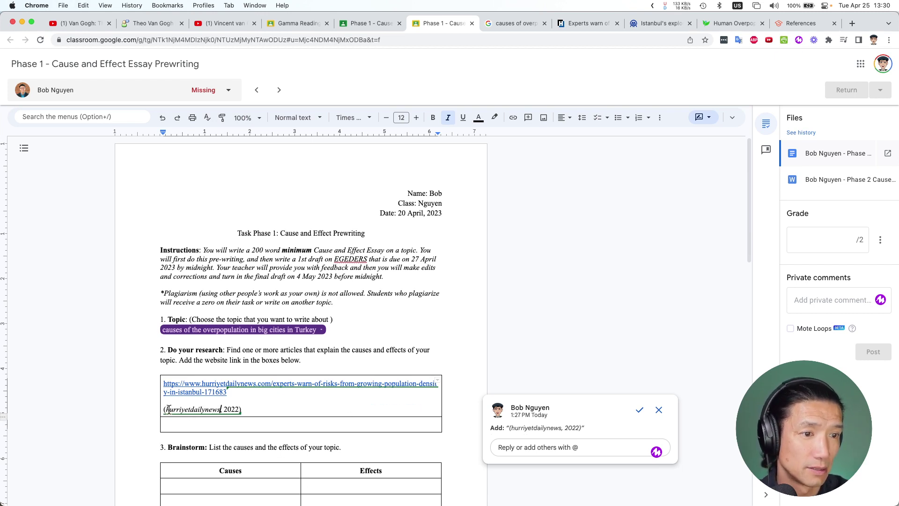
Step: Capitalise the source name to read Hurriyet Daily News
left_click(169, 409)
key("BackSpace")
type("H")
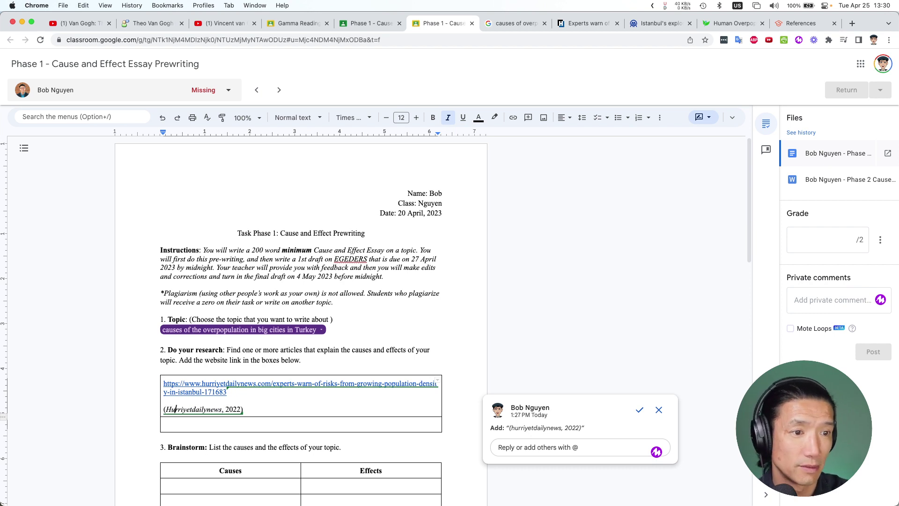
left_click(191, 409)
left_click(199, 409)
key("BackSpace")
type("D")
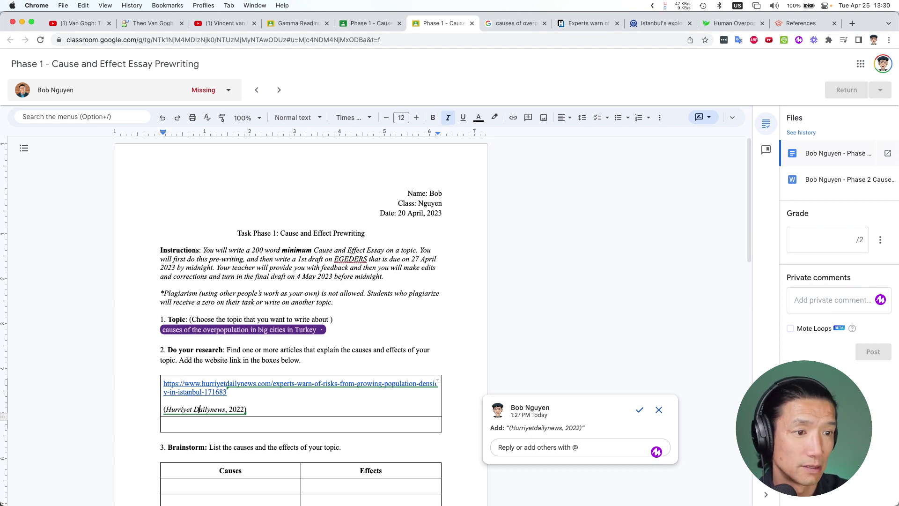
left_click(210, 409)
left_click(216, 409)
key("BackSpace")
type("N")
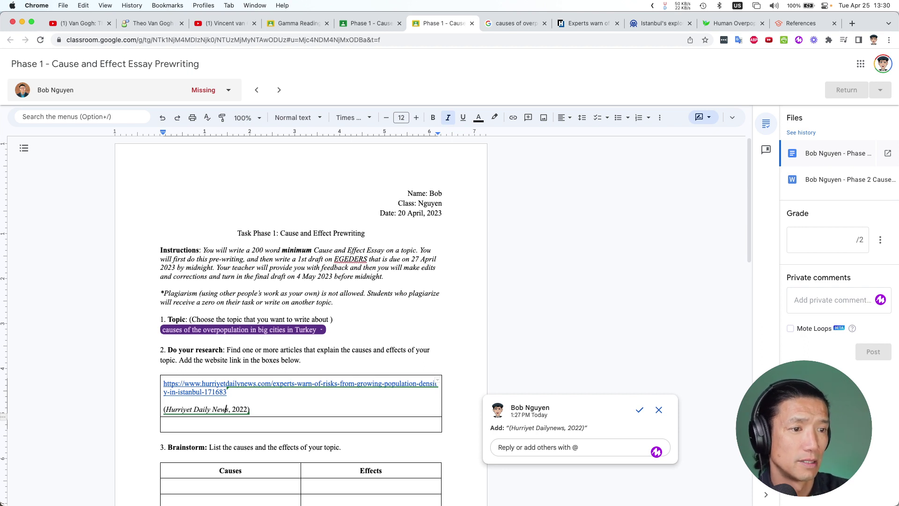
Step: Remove the italics from Hurriyet Daily News in the citation
left_click_drag(227, 410, 166, 409)
key("super+i")
left_click(309, 409)
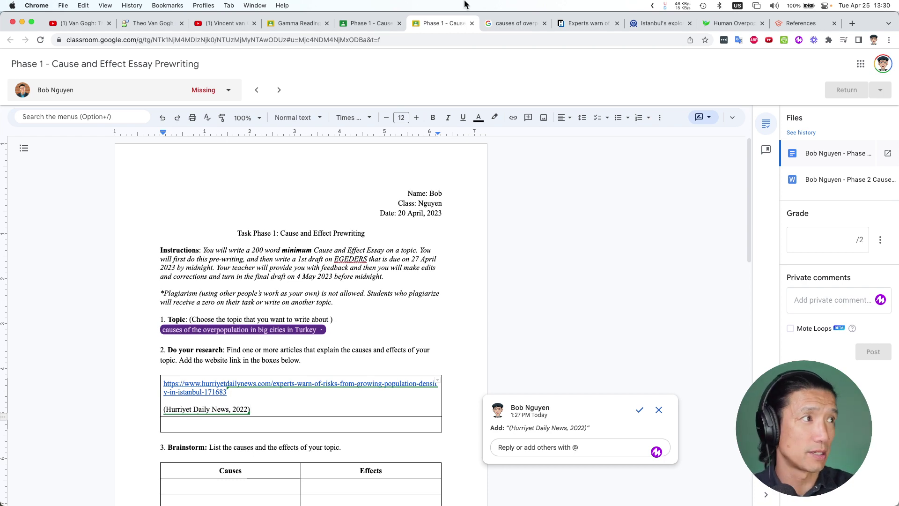
Step: In the Hürriyet article, select the paragraph predicting 50,000 destroyed buildings
left_click(565, 24)
key("ctrl+shift+Tab")
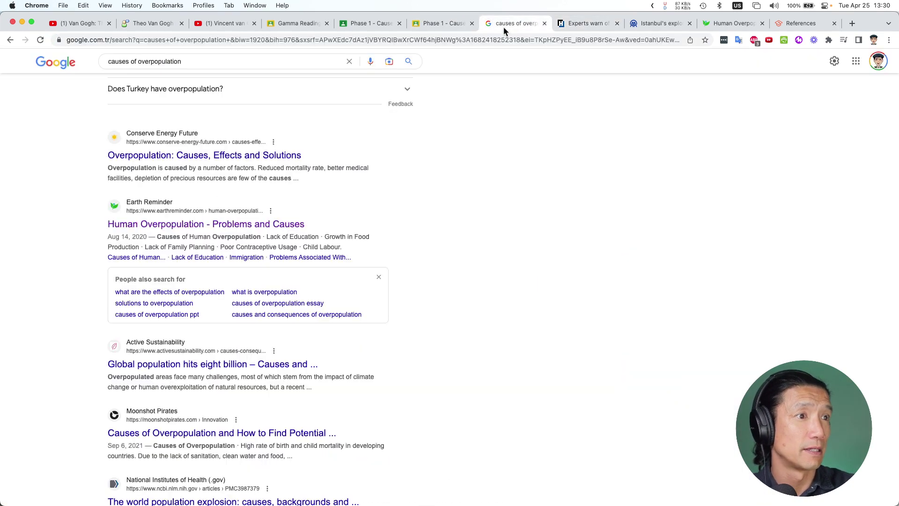
left_click(641, 26)
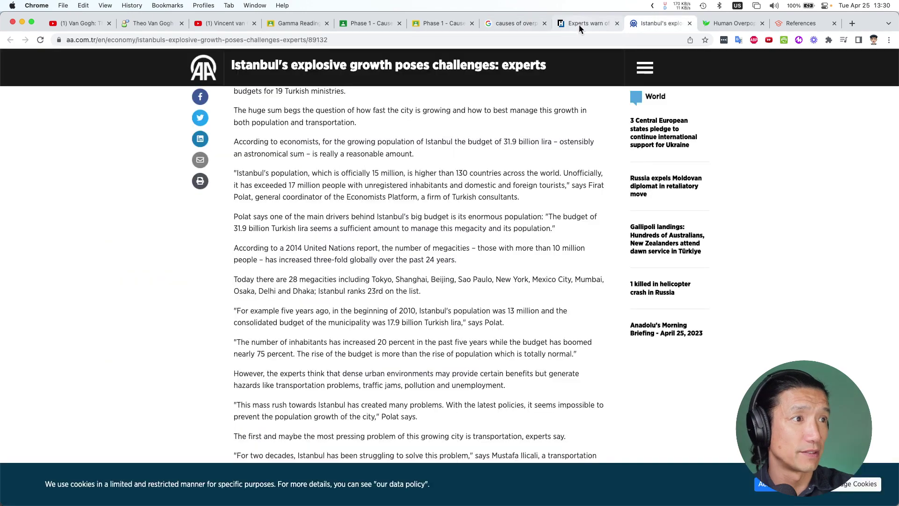
left_click(580, 26)
scroll(328, 211, "down", 15)
scroll(286, 252, "up", 4)
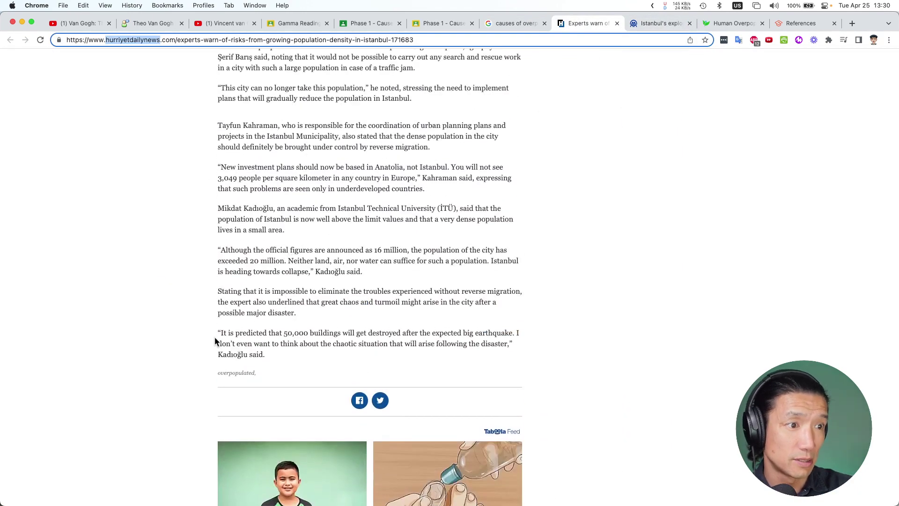
scroll(215, 332, "up", 1)
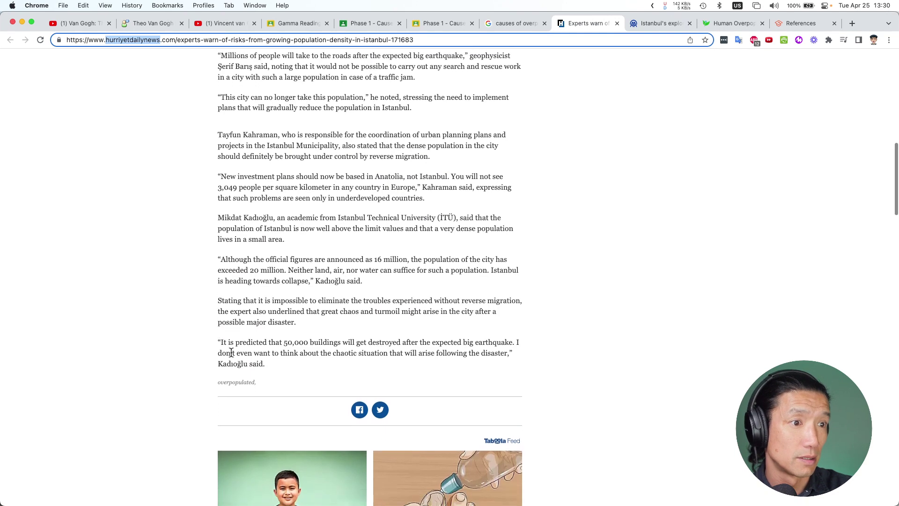
left_click_drag(217, 339, 291, 363)
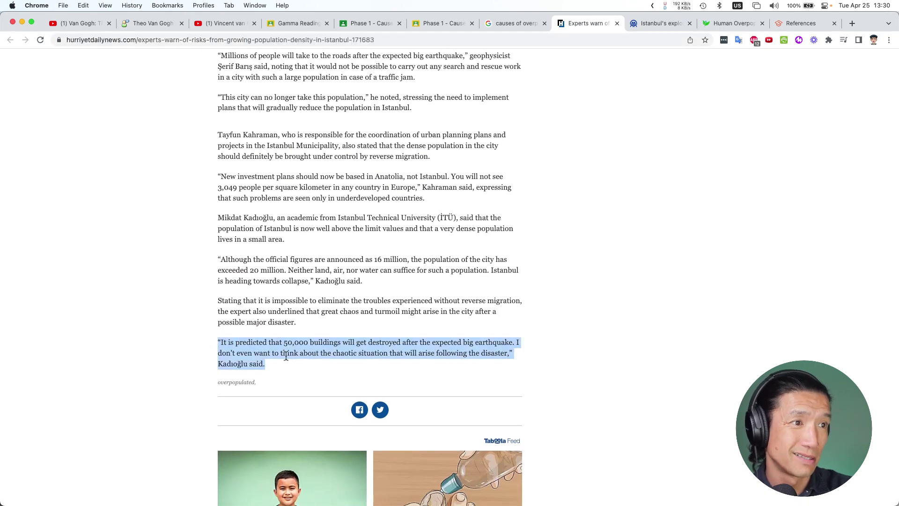
Step: Select the paragraph about 3,049 people per square kilometer and return to the prewriting doc
scroll(269, 331, "up", 5)
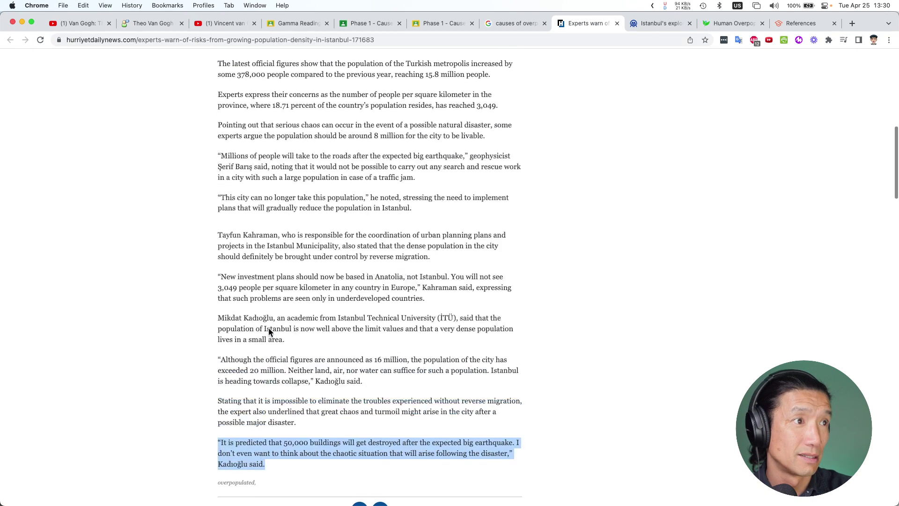
scroll(283, 145, "up", 2)
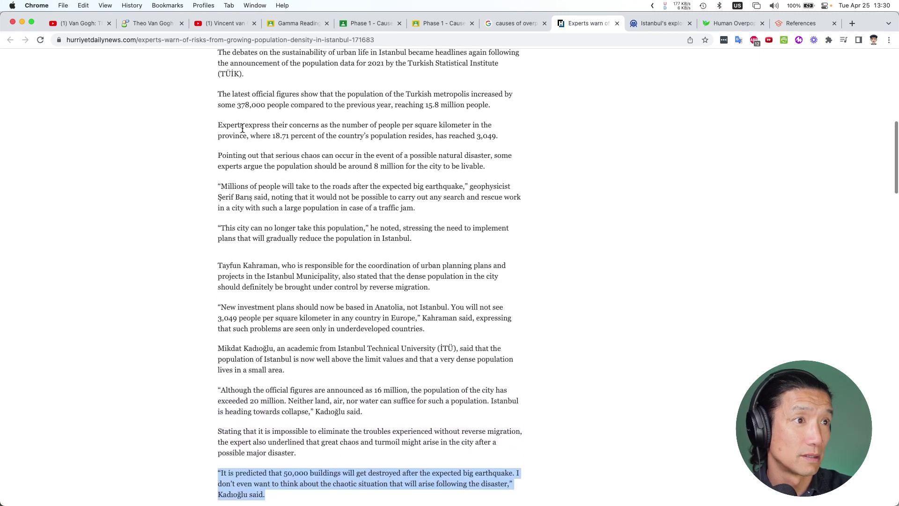
left_click_drag(219, 126, 509, 136)
key("super+c")
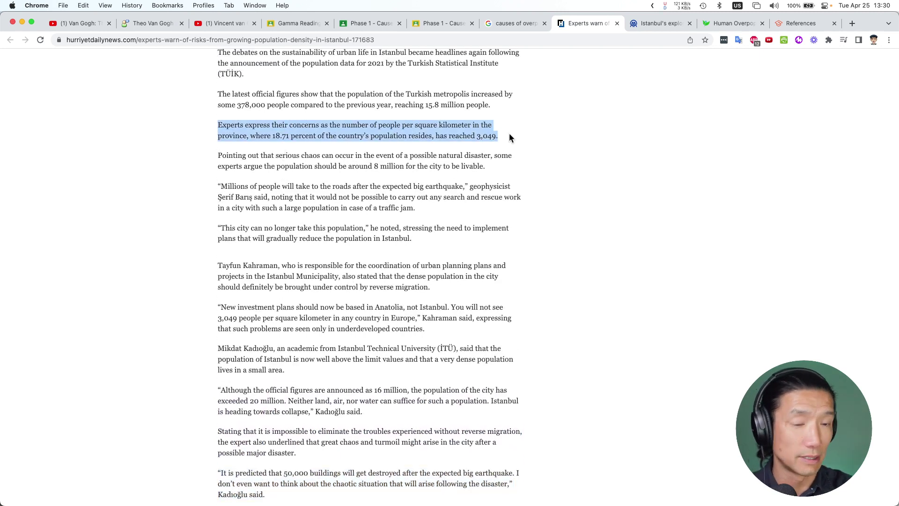
left_click(412, 21)
scroll(217, 351, "down", 10)
scroll(216, 351, "down", 4)
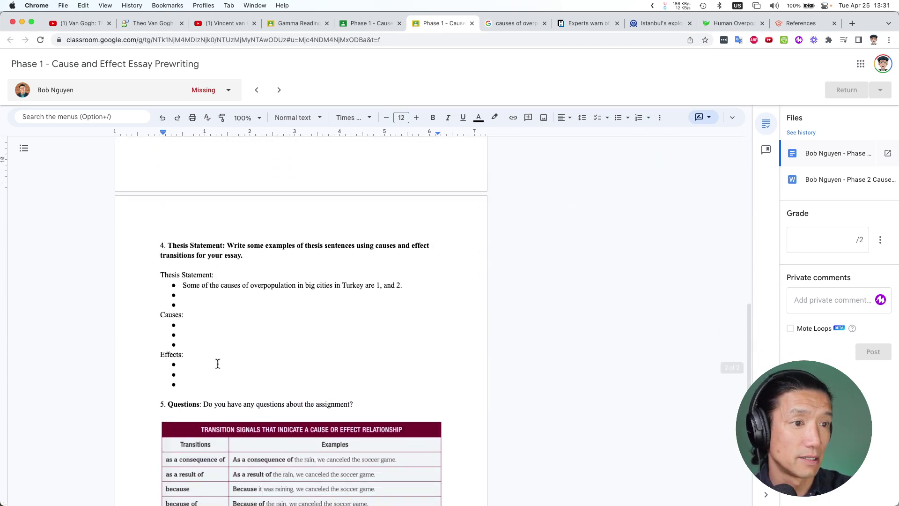
Step: Paste the 3,049 people per square kilometer sentence into the first Effects bullet and accept it
left_click(215, 368)
key("super+v")
key("super+z")
key("shift+super+v")
key("Return")
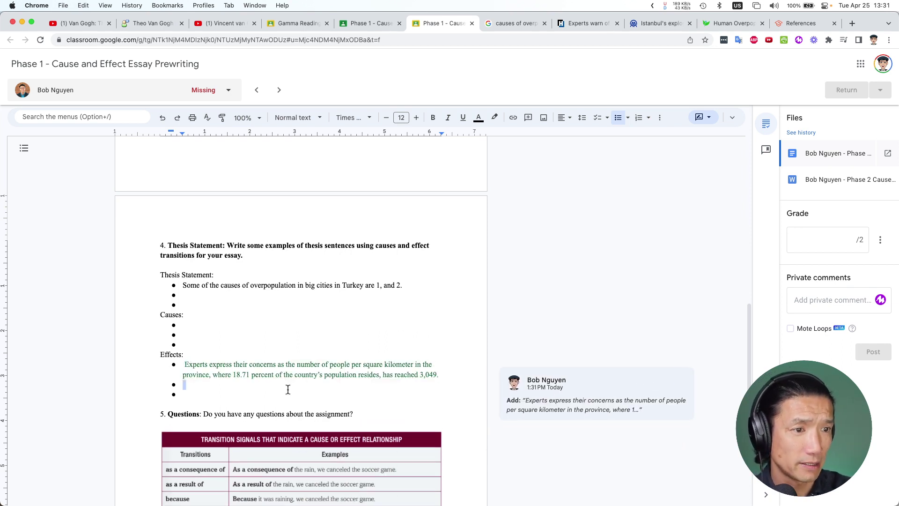
key("super+z")
key("super+v")
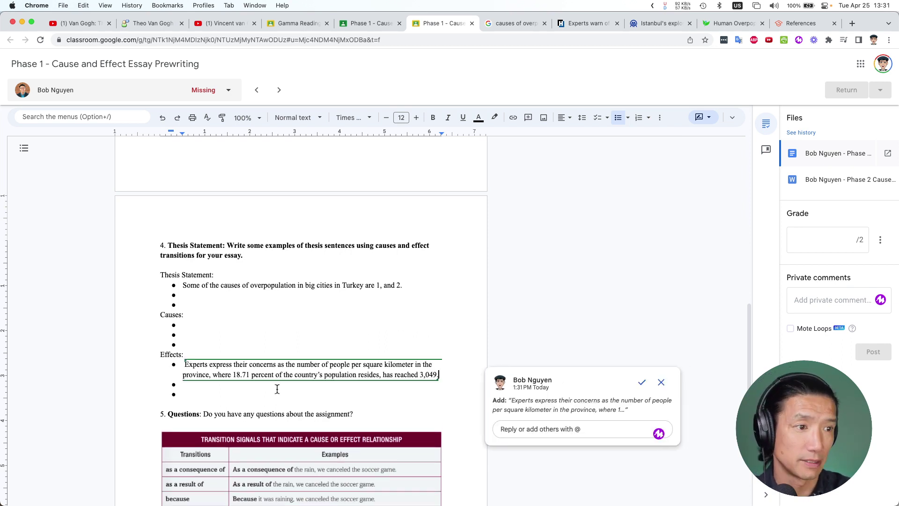
left_click(638, 380)
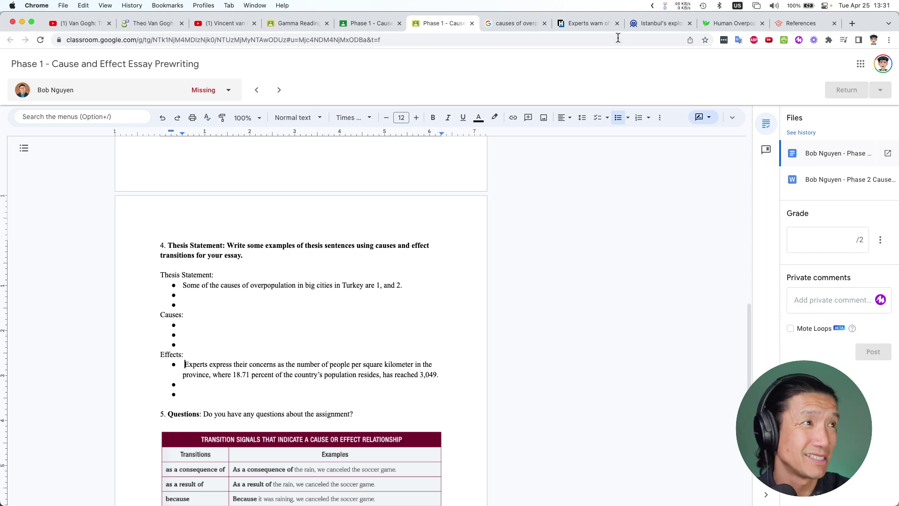
Step: Scroll the Hürriyet Daily News article back up to its opening photo and introduction
left_click(584, 24)
scroll(315, 145, "up", 2)
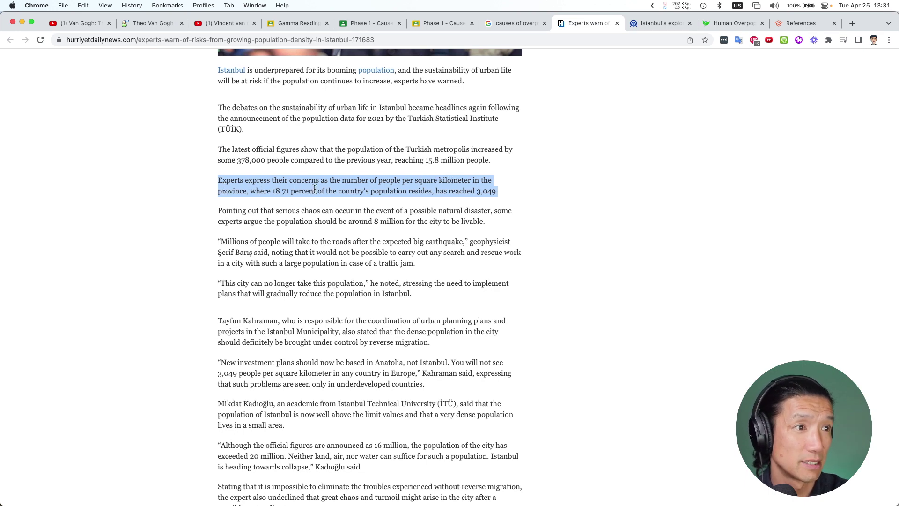
scroll(328, 187, "down", 1)
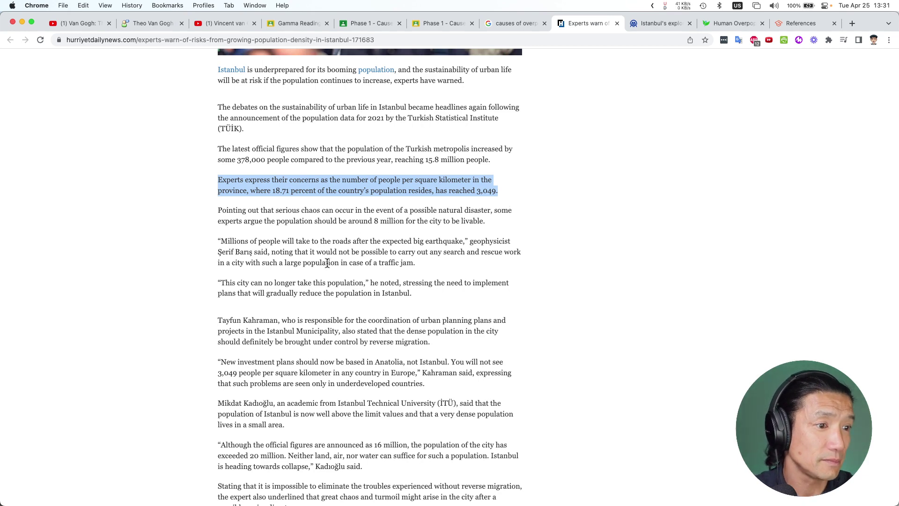
scroll(326, 263, "up", 5)
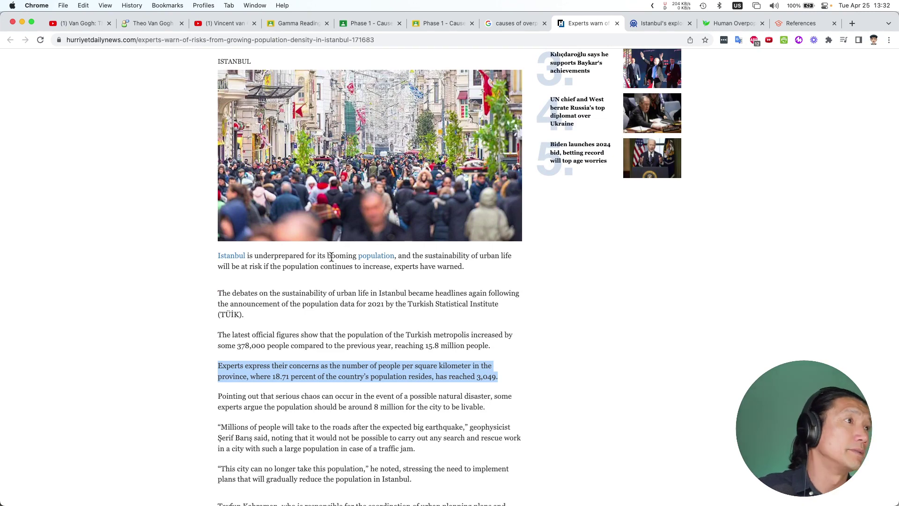
Step: Wrap the Effects sentence about 3,049 people in quotation marks and start a new line
left_click(440, 24)
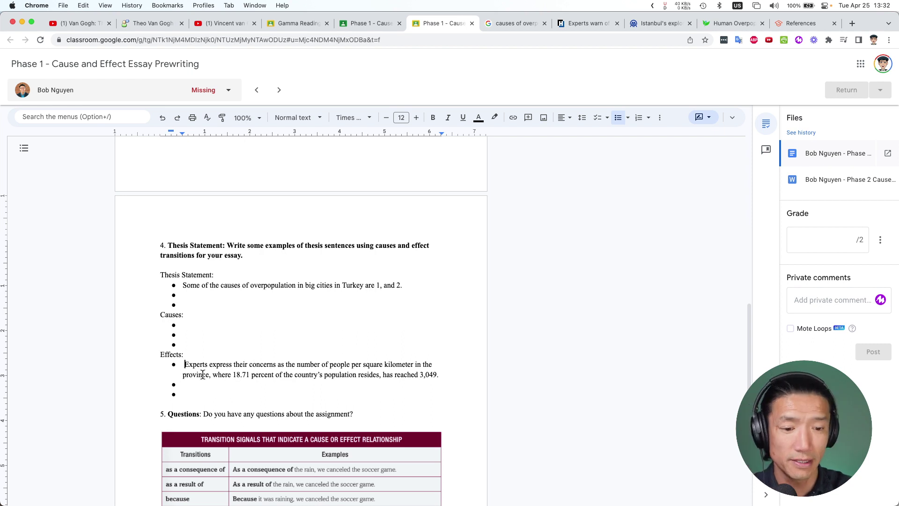
type("\"")
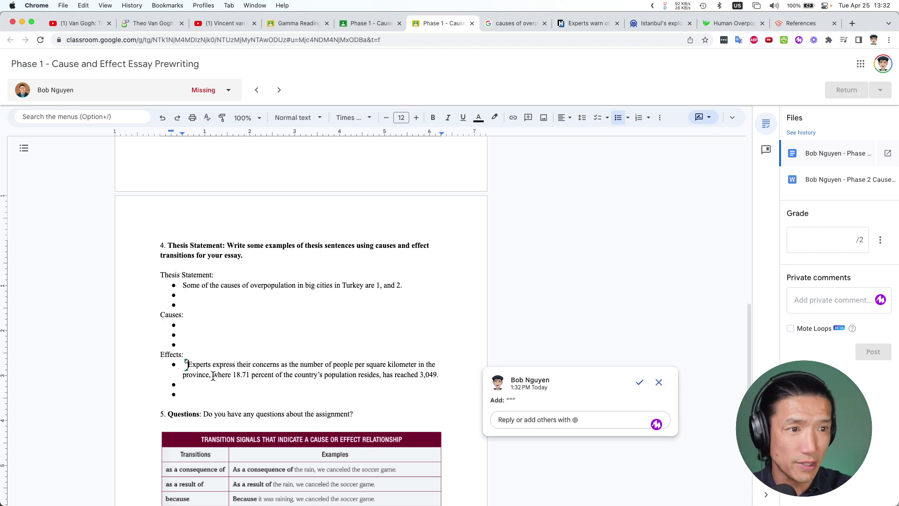
left_click(639, 382)
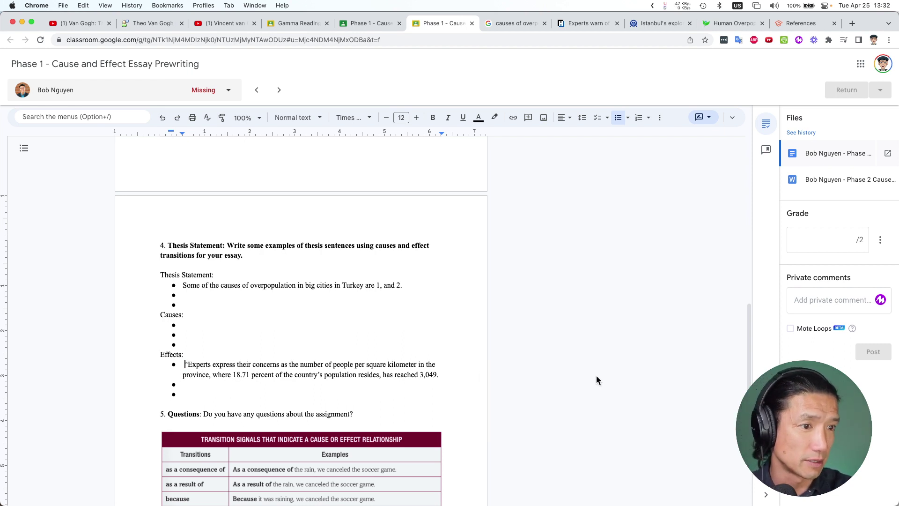
key("Right")
key("BackSpace")
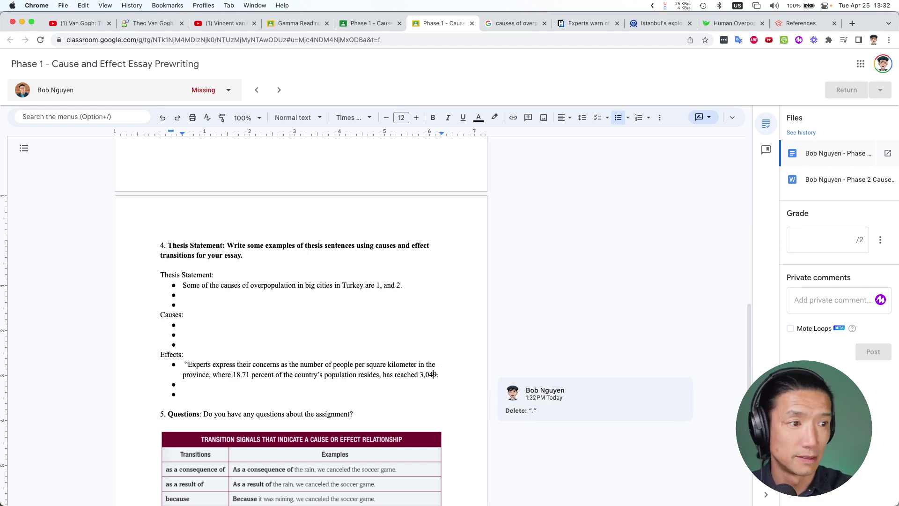
key("ctrl+z")
type("\"")
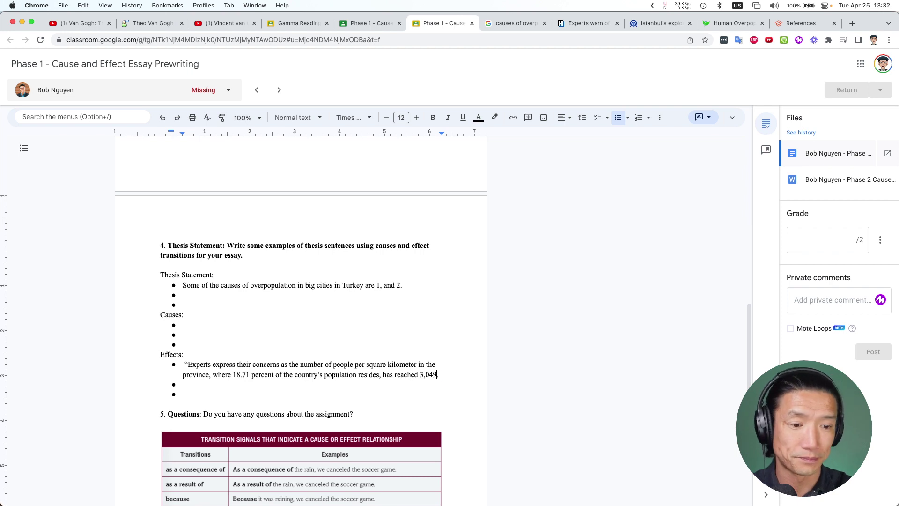
key("Return")
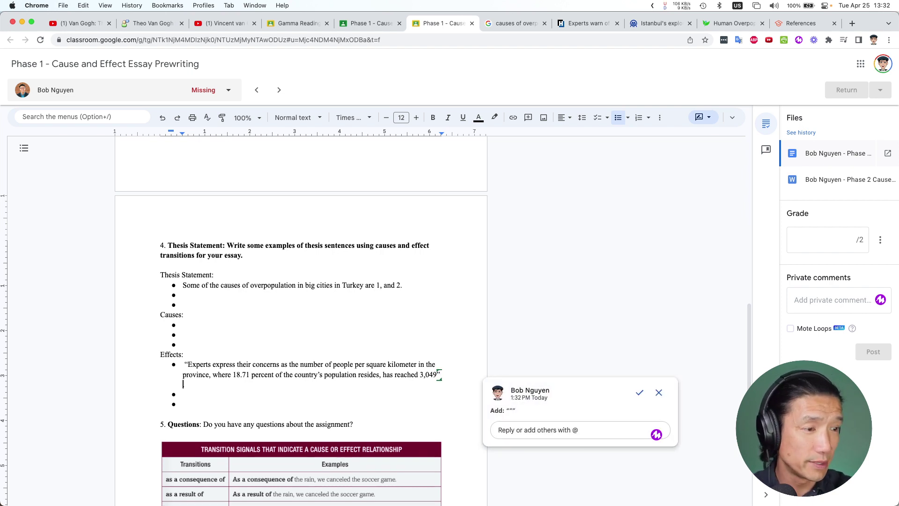
Step: Accept the research box citation suggestion and select (Hurriyet Daily News, 2022)
key("shift+super+c")
key("Down")
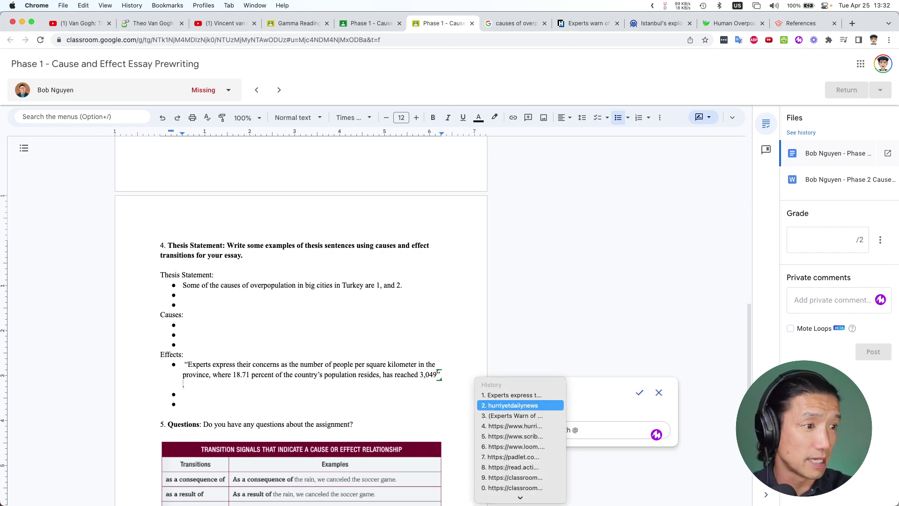
scroll(267, 291, "up", 6)
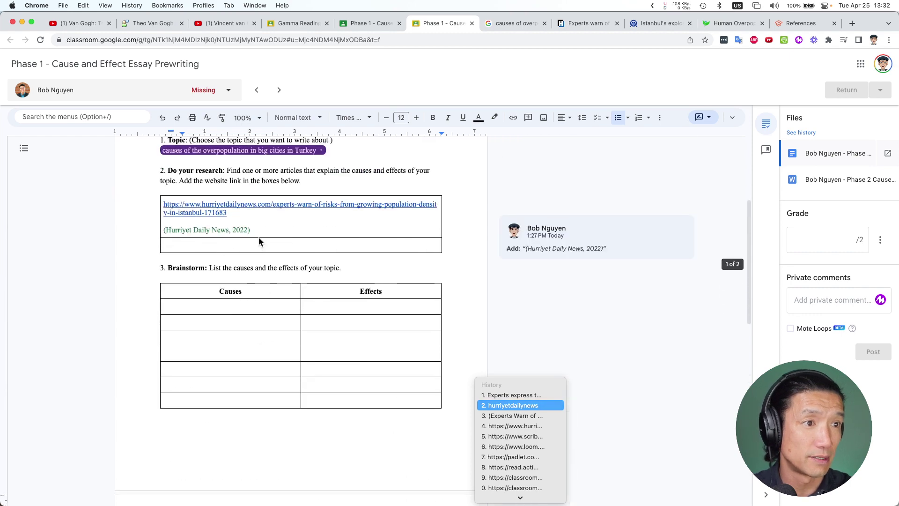
left_click(274, 226)
left_click(639, 231)
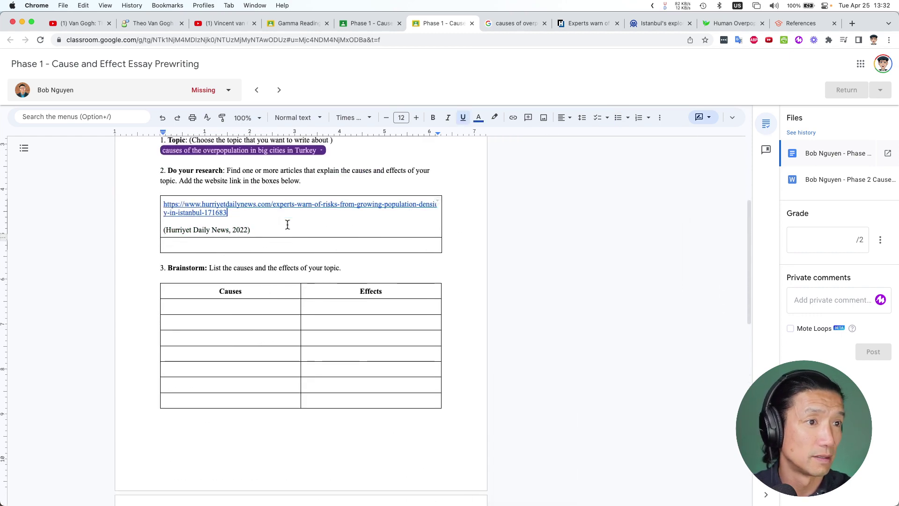
left_click_drag(276, 230, 150, 234)
key("super+c")
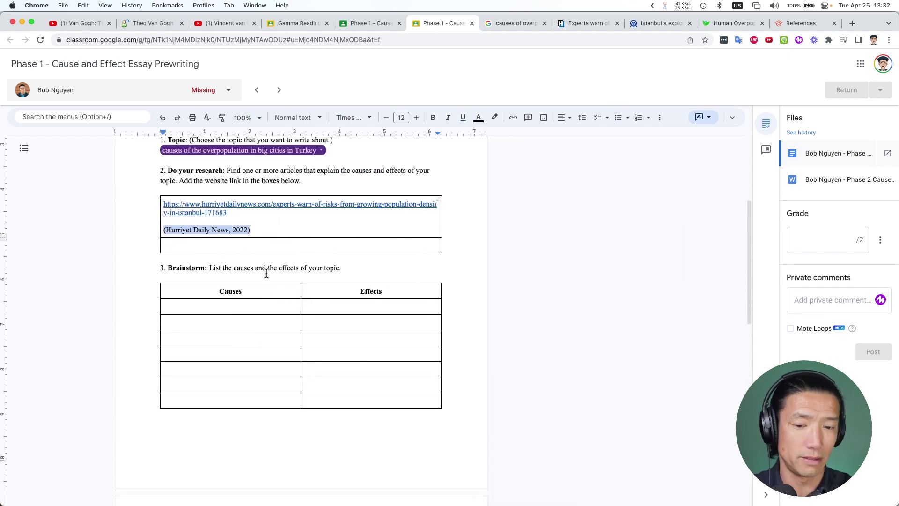
Step: Paste (Hurriyet Daily News, 2022) right after the quoted Effects evidence
scroll(267, 272, "down", 8)
scroll(374, 387, "down", 3)
scroll(374, 386, "up", 1)
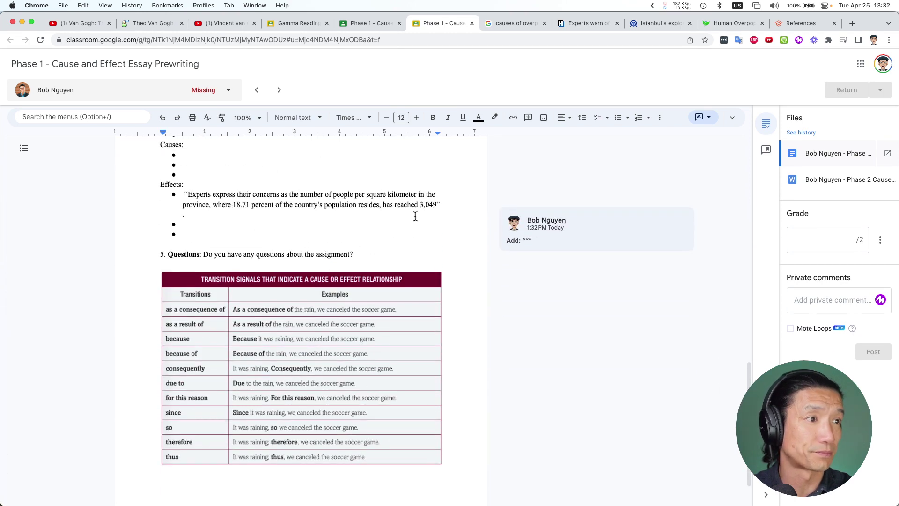
left_click(454, 206)
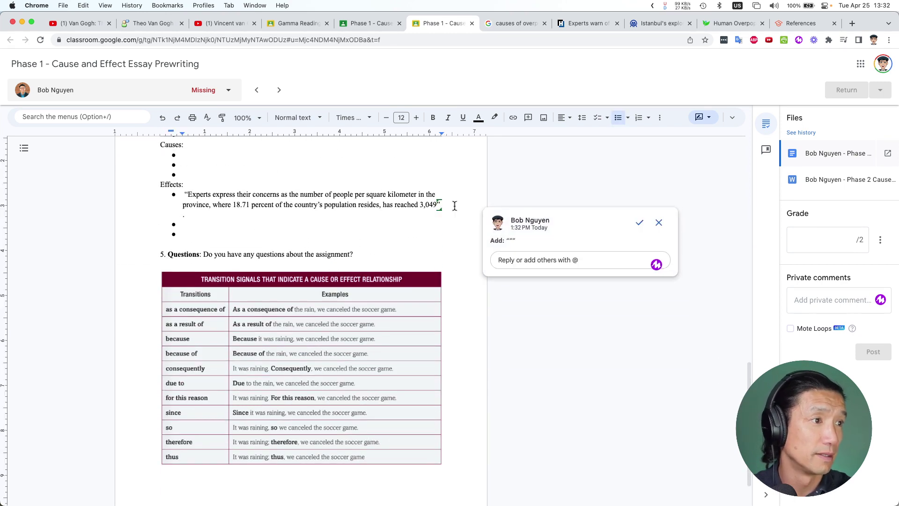
key("super+v")
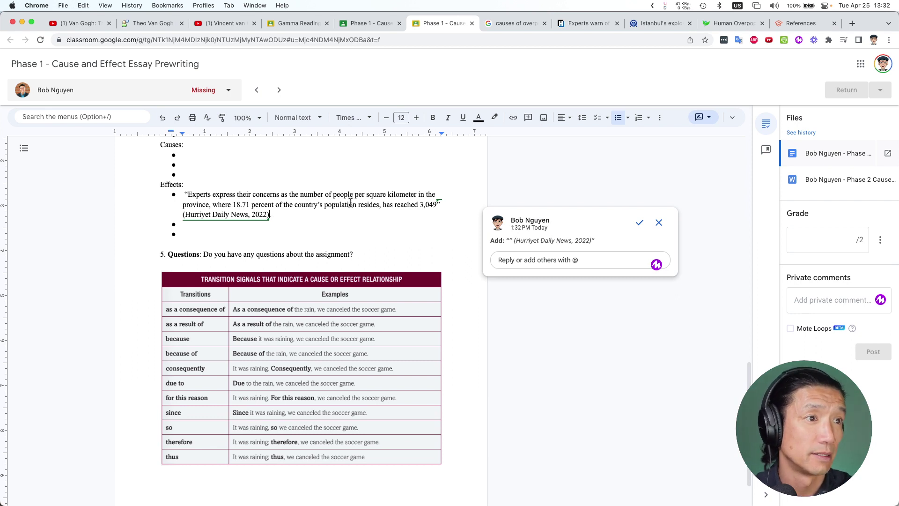
left_click(325, 204)
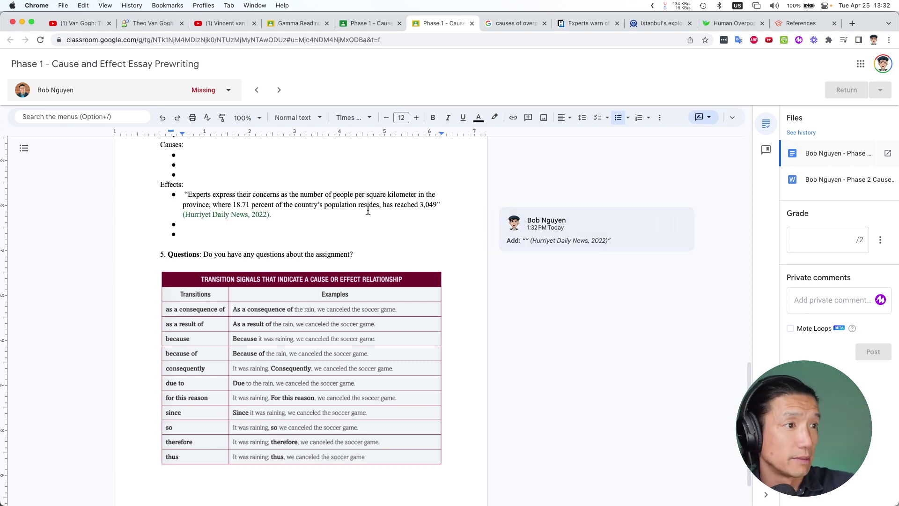
Step: Accept the pasted citation and start a new Effects bullet with 'The place where'
left_click(658, 220)
scroll(268, 223, "up", 2)
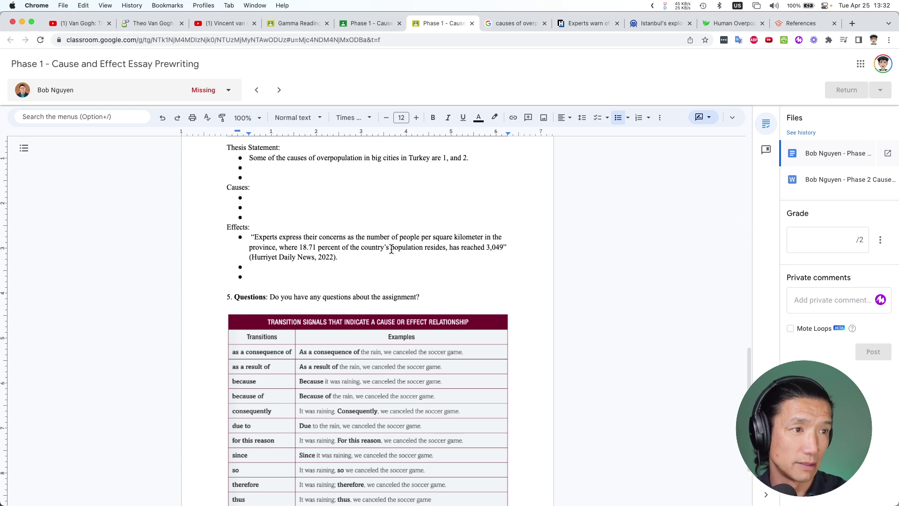
left_click(352, 257)
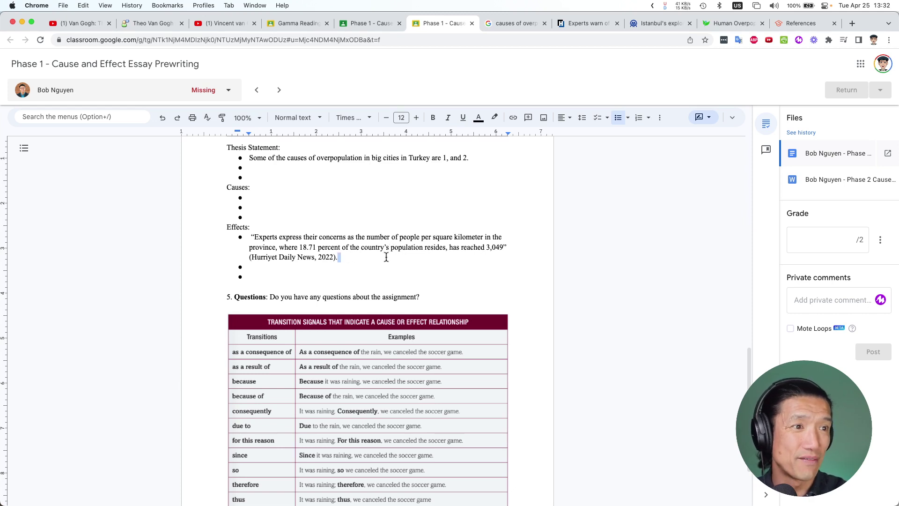
key("Return")
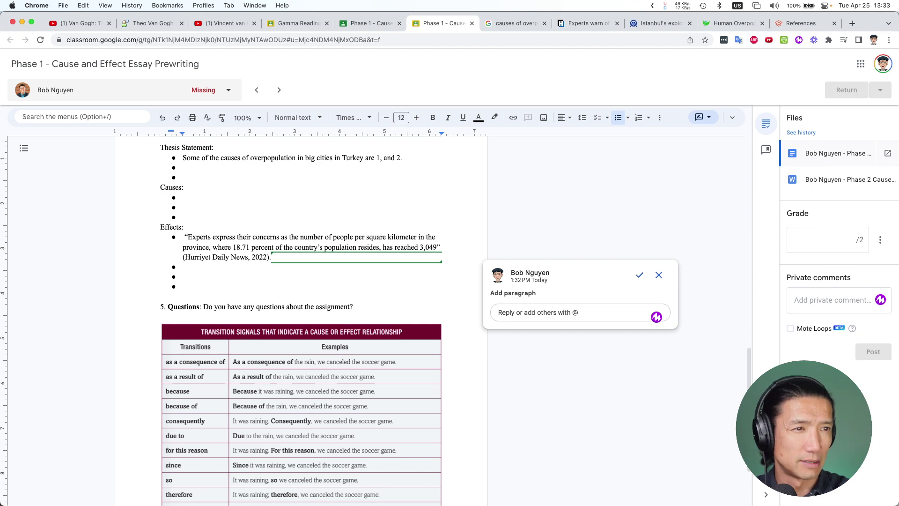
type("The")
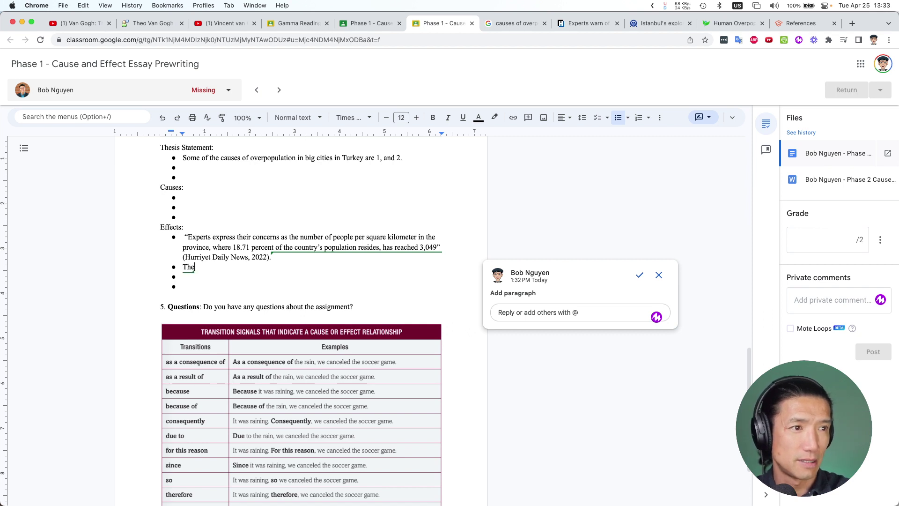
type(" place were")
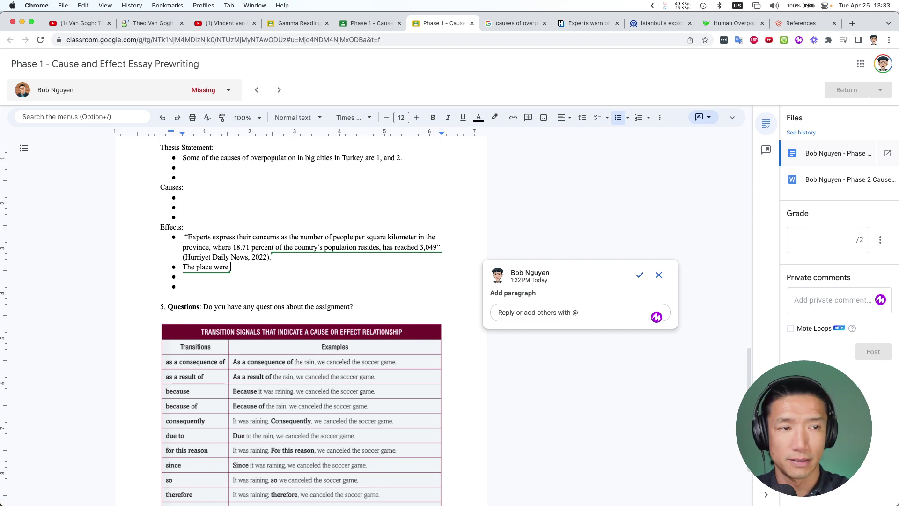
key("BackSpace")
key("BackSpace")
key("BackSpace")
type("here")
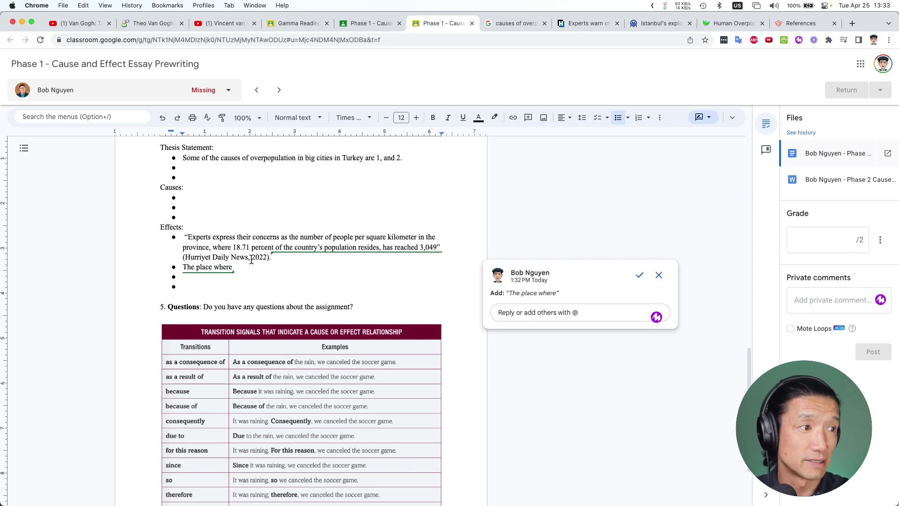
Step: Label the quote (QUOTATION) and type the 18.71 percent, 3,049 people per square kilometer paraphrase
left_click(302, 257)
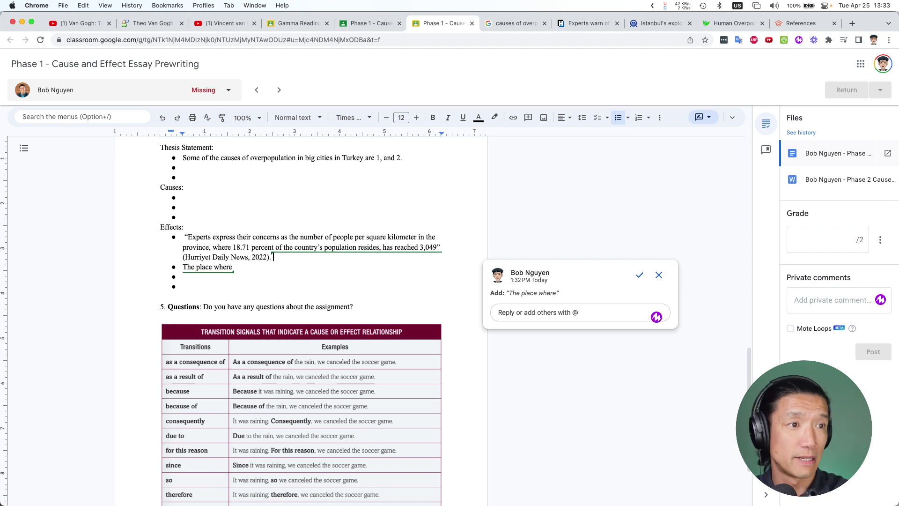
type("(QUOTATION")
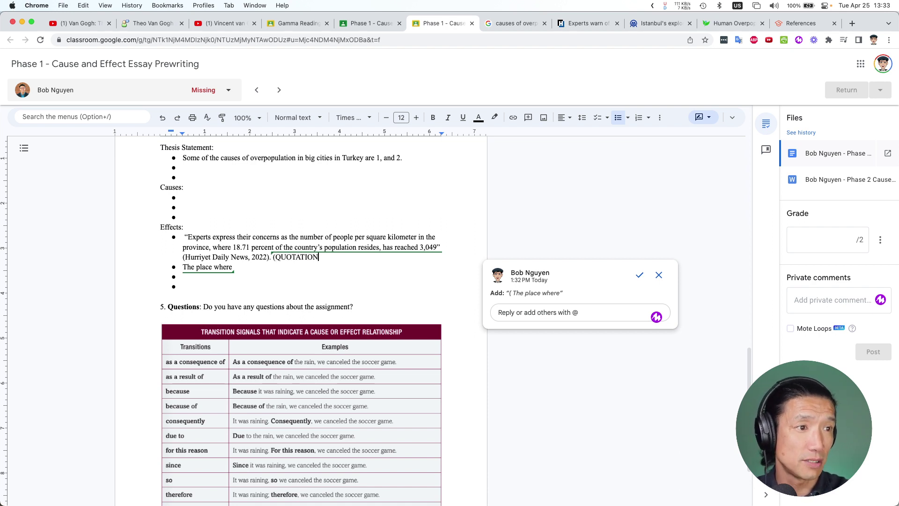
type(")")
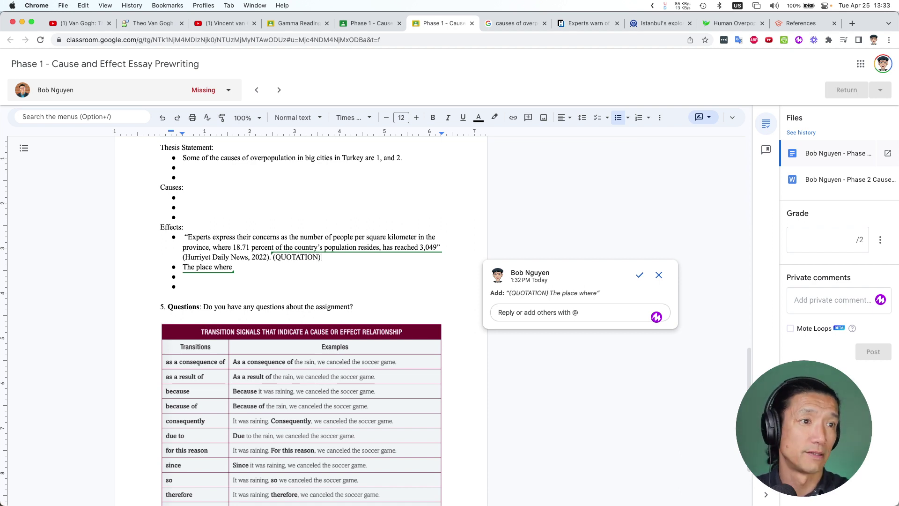
type("18.71 ")
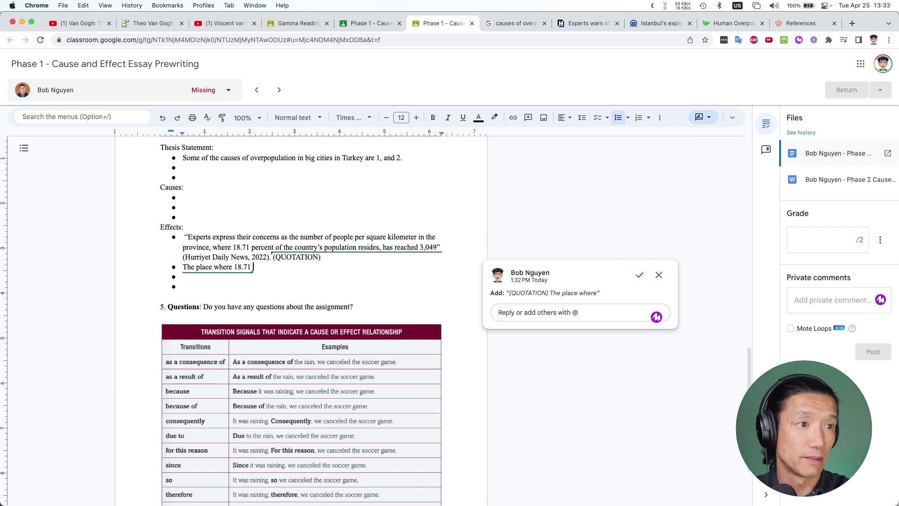
type("percent of the ")
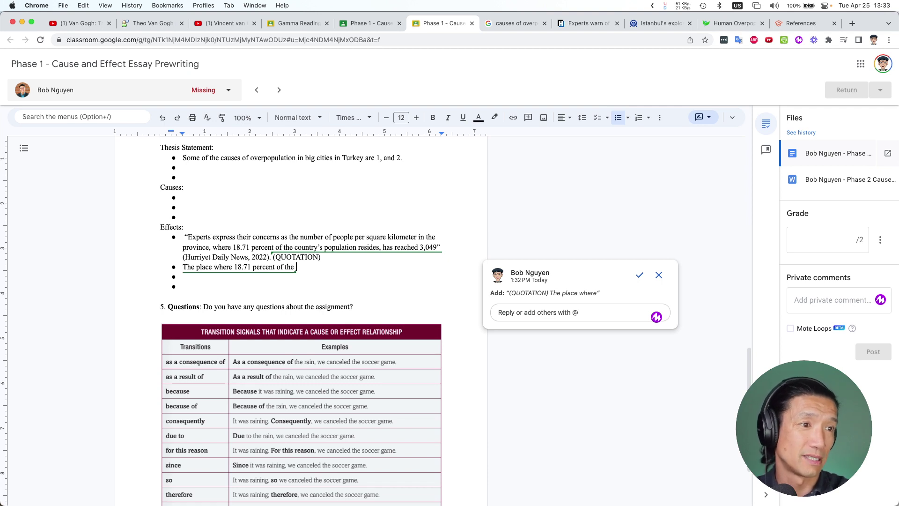
type("Turkish op")
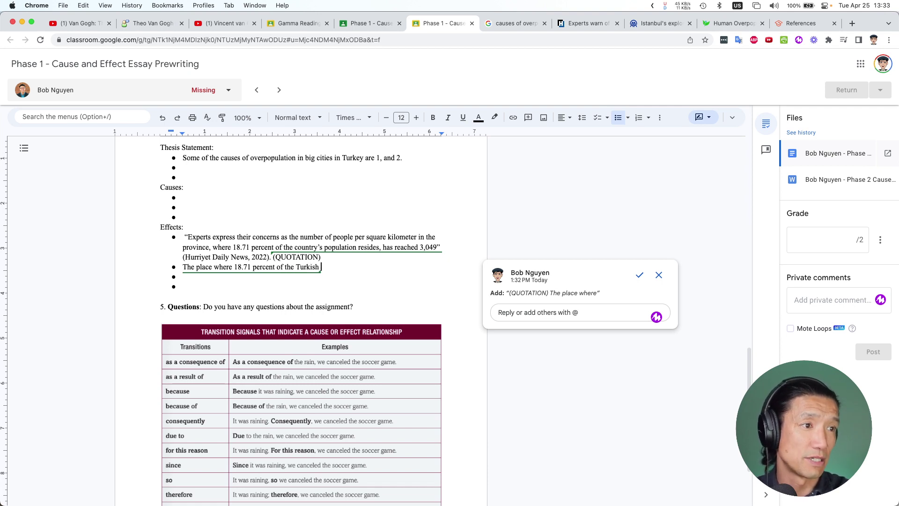
key("BackSpace")
key("BackSpace")
type("pop")
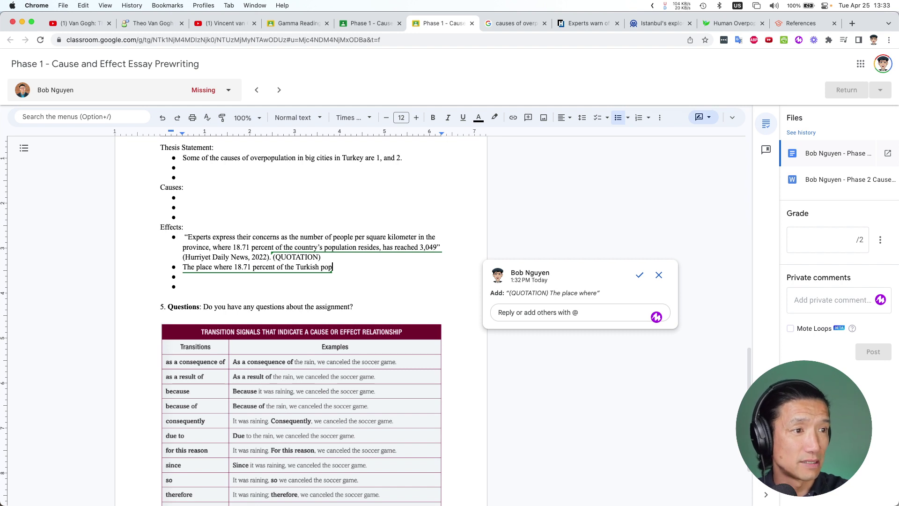
type("ulation ")
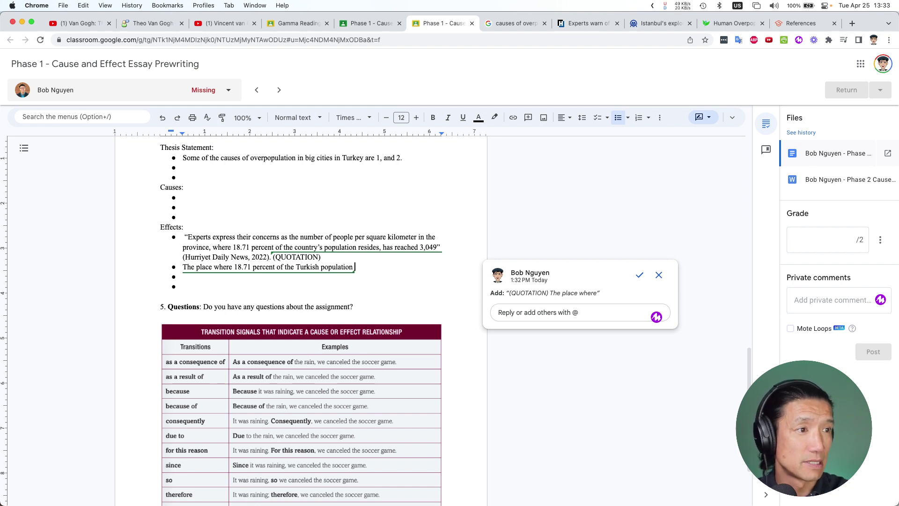
type("lives has 30")
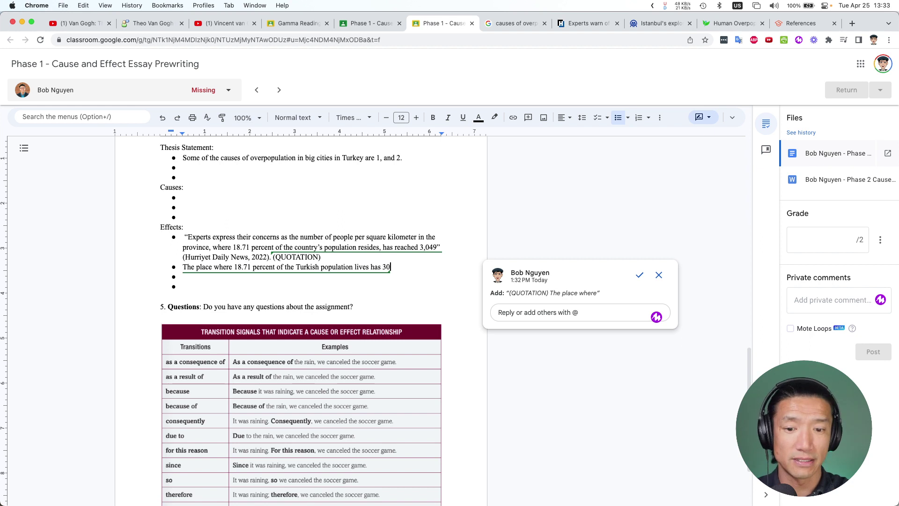
key("BackSpace")
type(",0049")
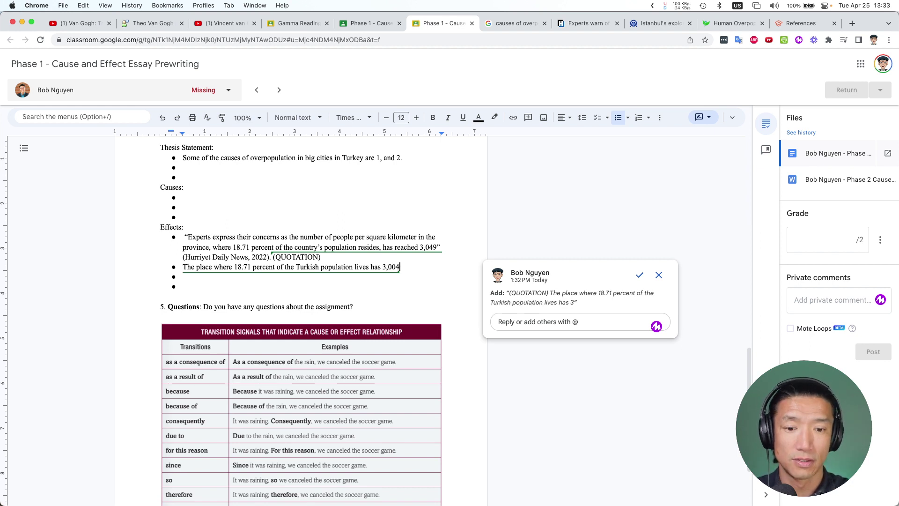
key("BackSpace")
key("BackSpace")
key("BackSpace")
type("49")
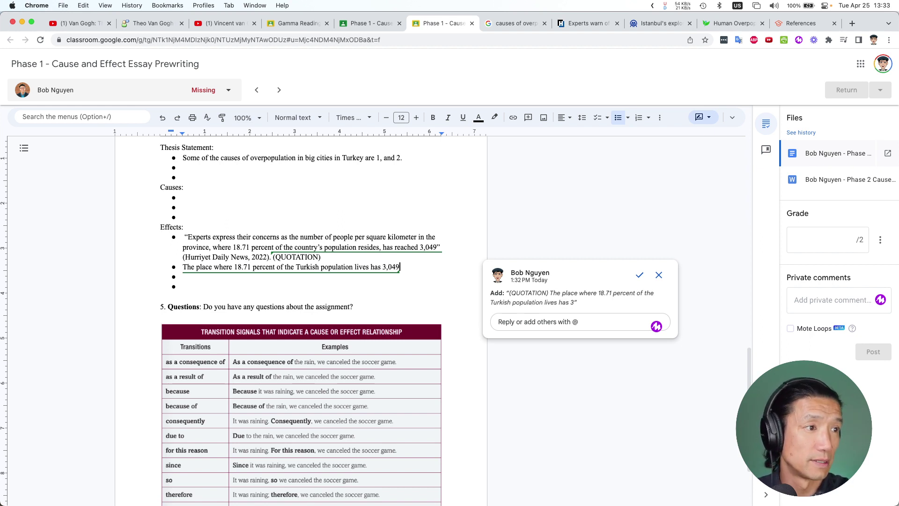
type(" s")
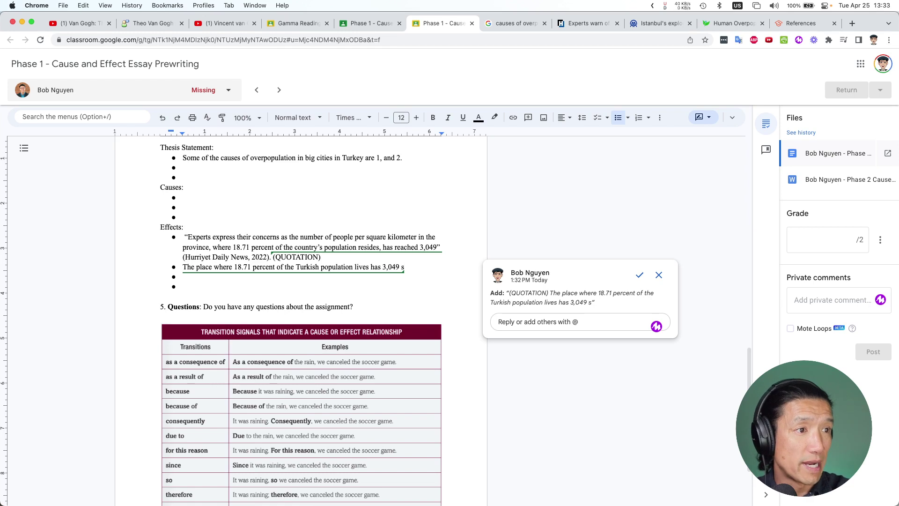
key("BackSpace")
key("BackSpace")
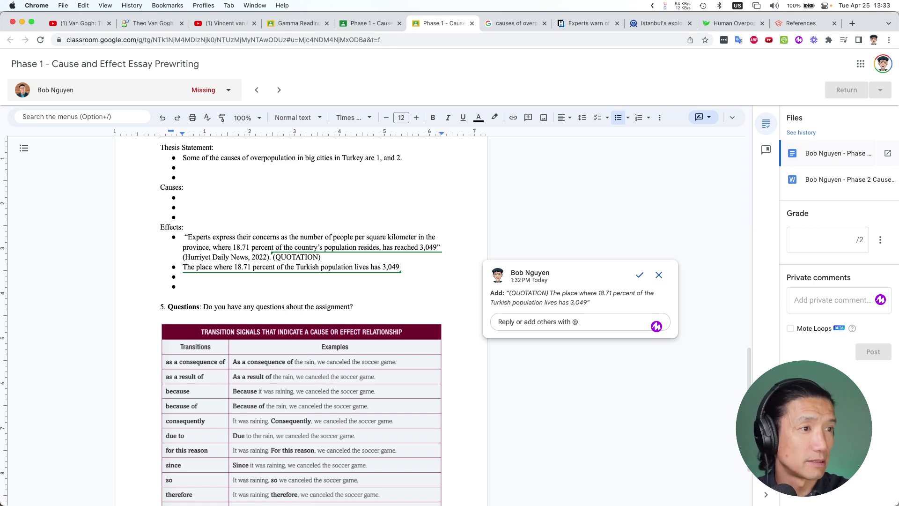
type("people per squre")
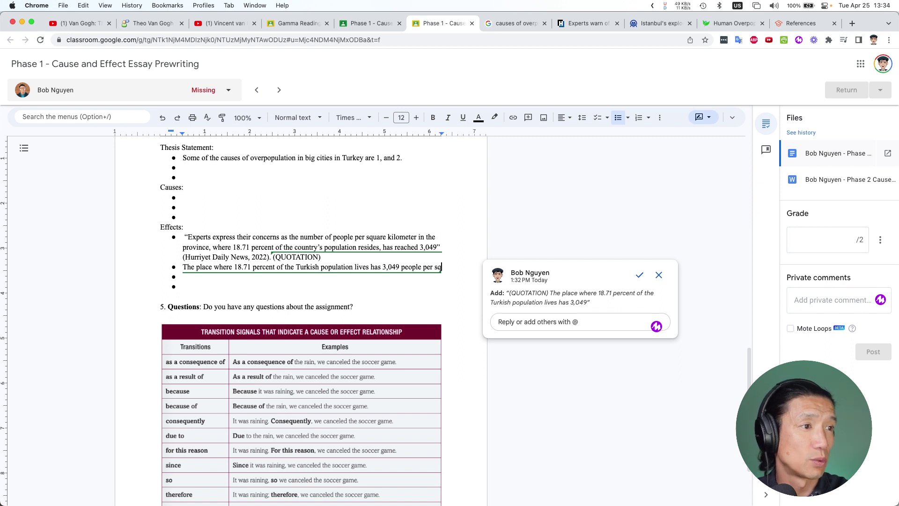
key("BackSpace")
key("BackSpace")
type("are kilo")
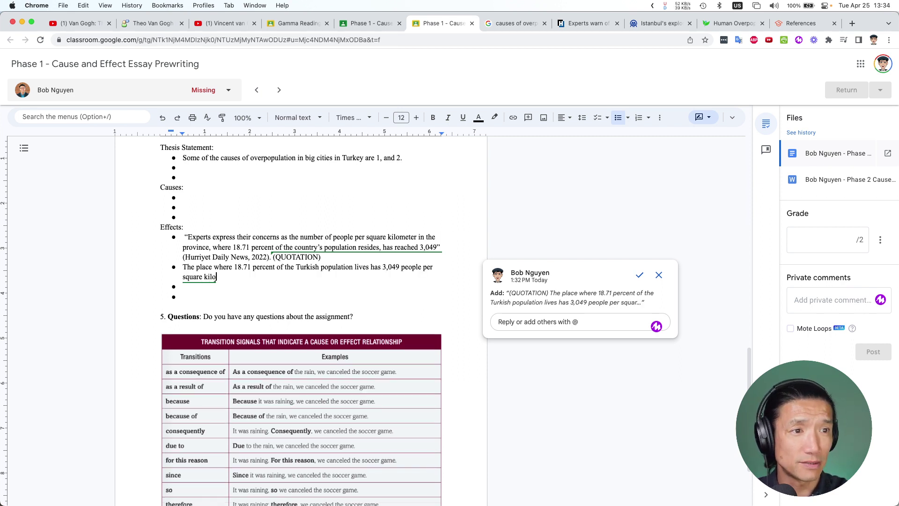
type("meter")
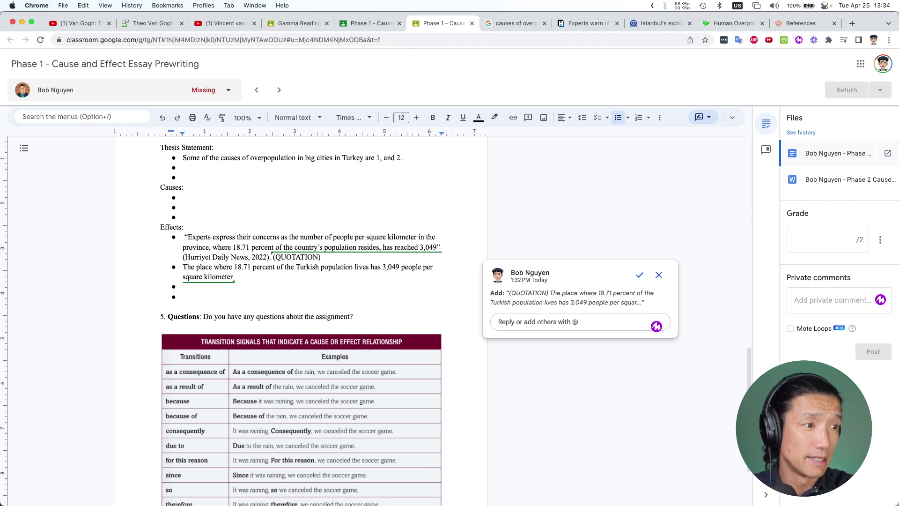
Step: End the paraphrase with (Hurriyet Daily News, 2022), a period, and the (PARAPHRASE) label
key("super+shift+c")
key("Down")
key("Up")
key("Return")
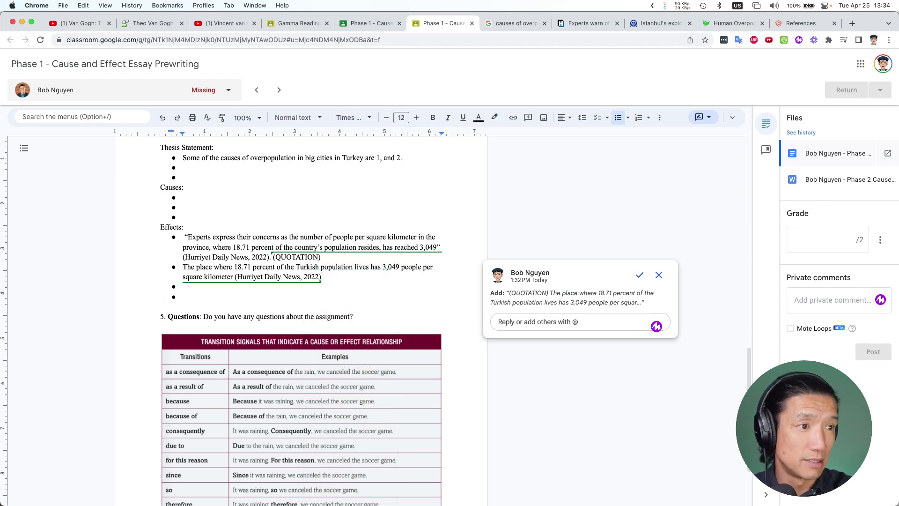
type(".")
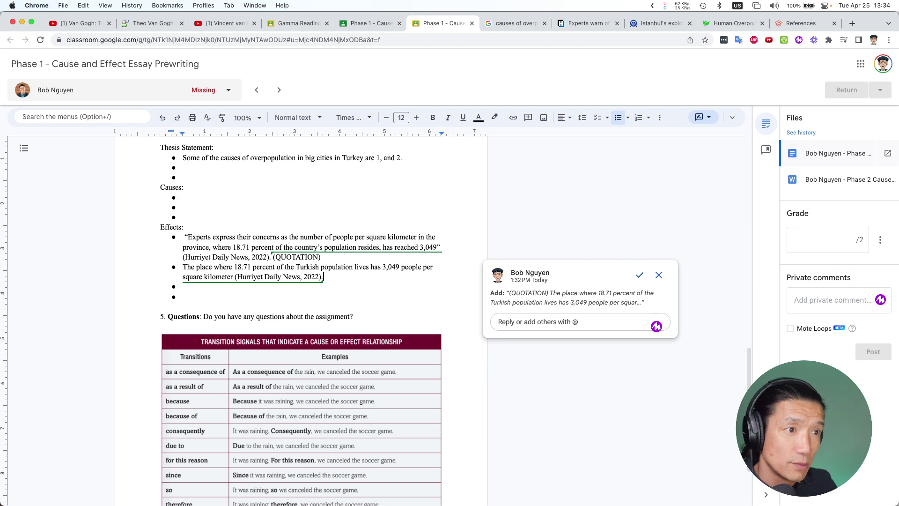
type("(")
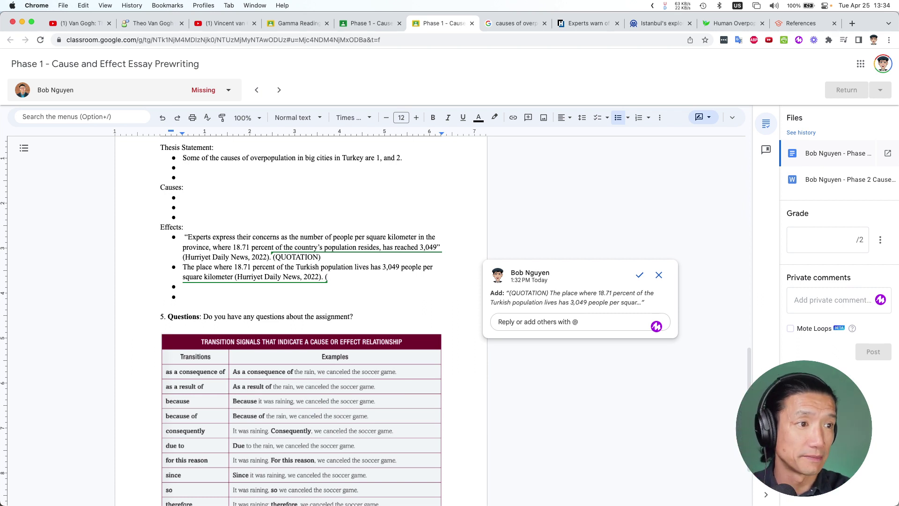
type("PARAPHRAS")
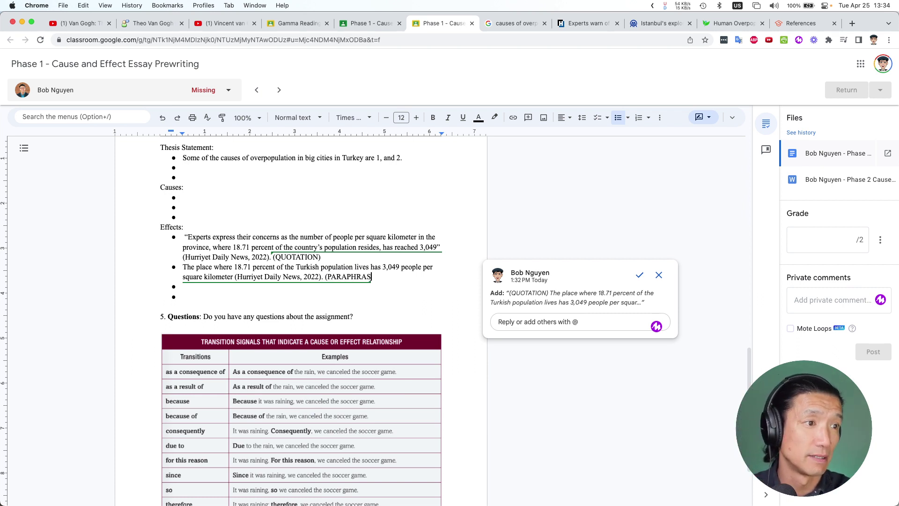
type("E)")
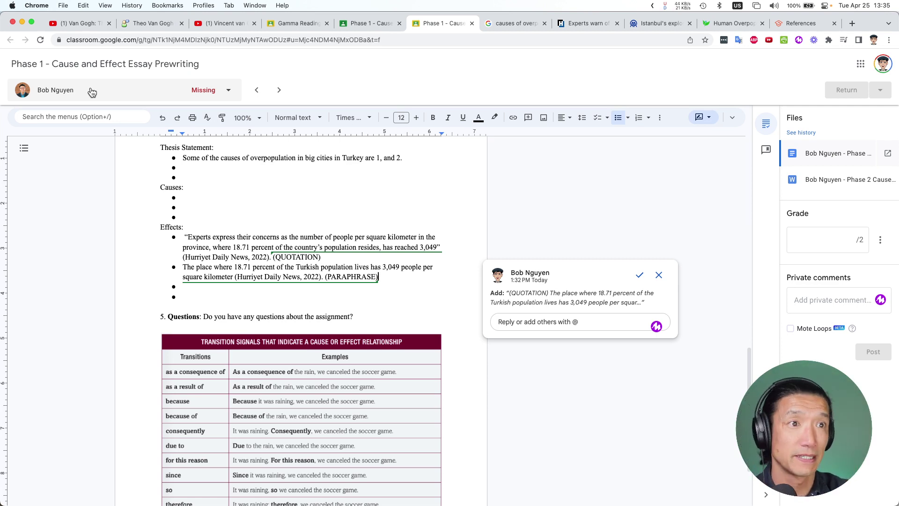
Step: Zoom the document to 125% and accept the pending paraphrase suggestion in the Effects section
left_click(257, 118)
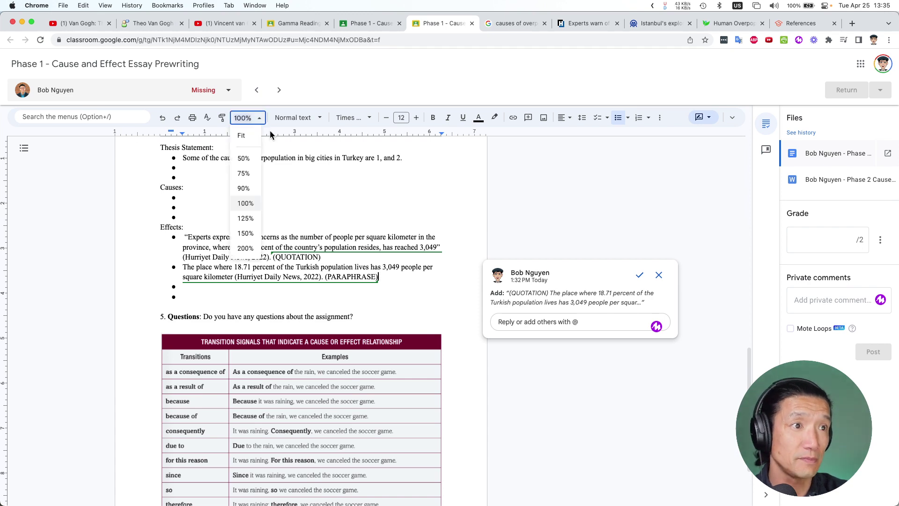
left_click(246, 218)
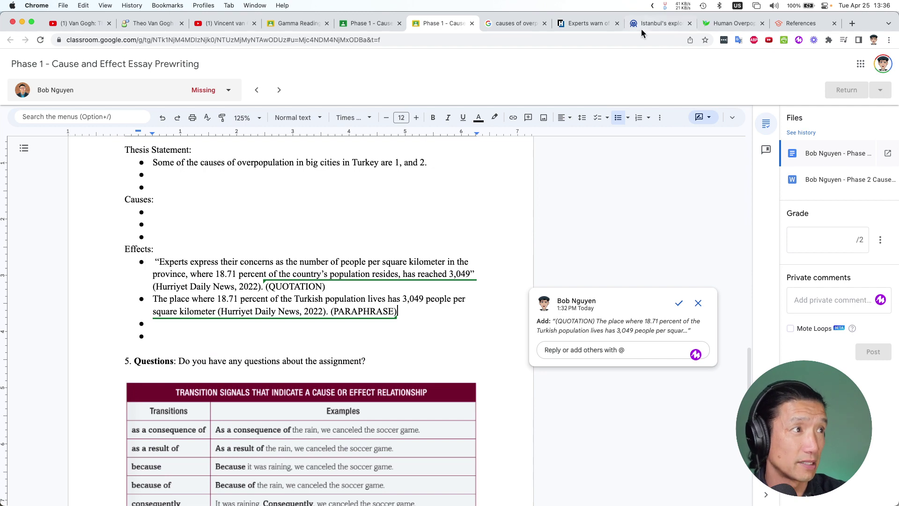
left_click_drag(595, 21, 520, 24)
left_click(435, 23)
scroll(389, 183, "up", 10)
scroll(389, 194, "down", 5)
scroll(389, 195, "down", 3)
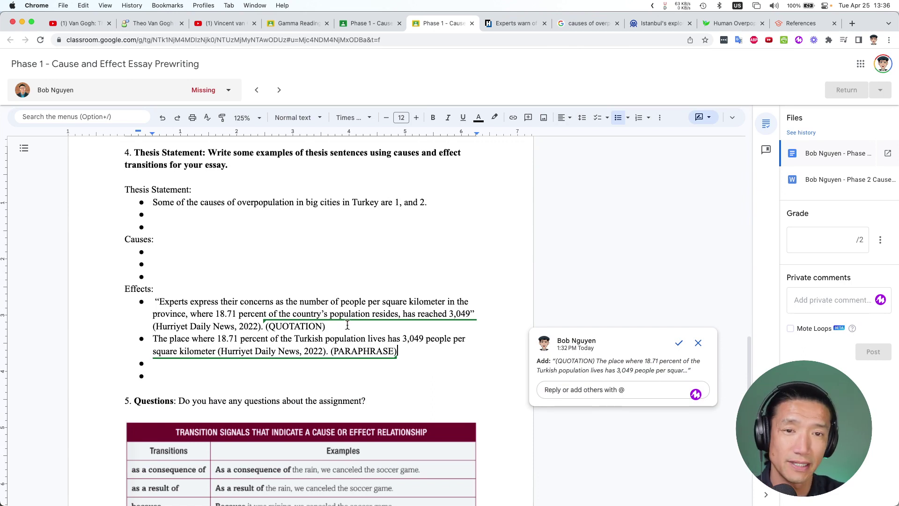
left_click(678, 343)
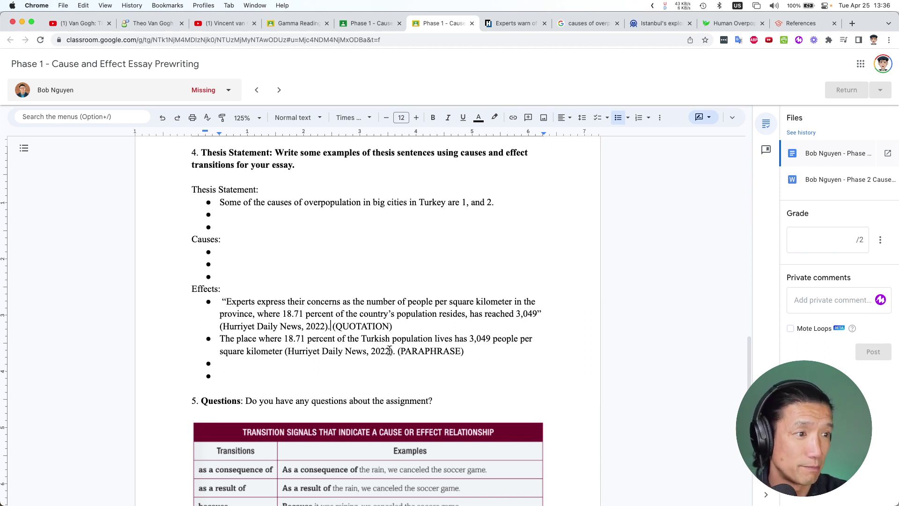
Step: Comment "Population density." on the phrase "3,049 people per square kilometer"
double_click(483, 337)
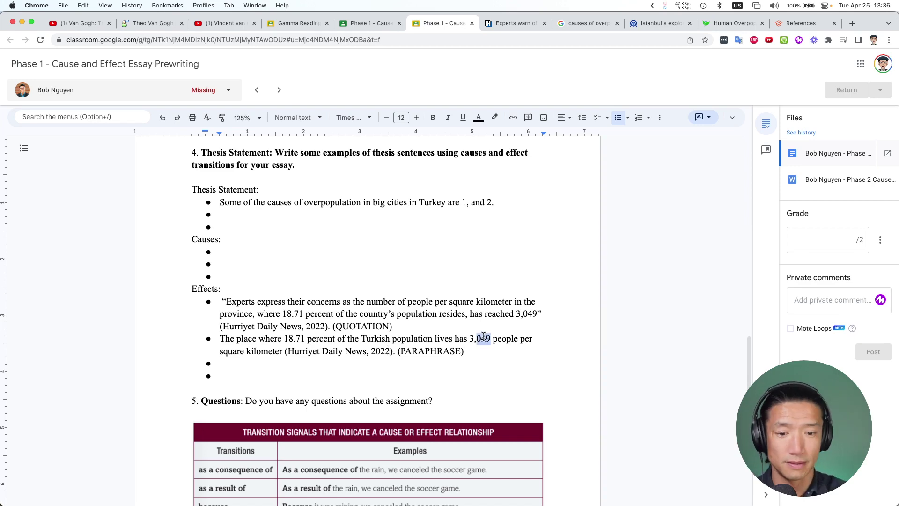
key("super+alt+m")
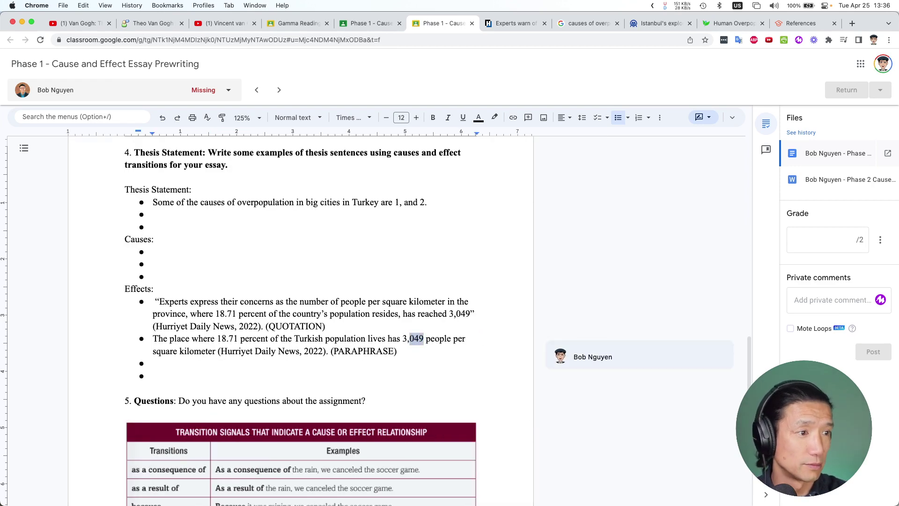
key("Escape")
left_click_drag(469, 338, 282, 351)
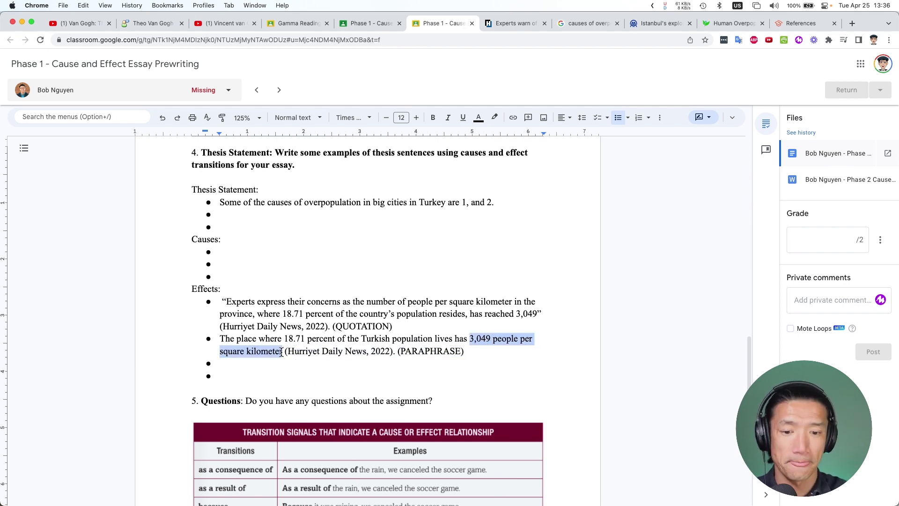
key("super+alt+m")
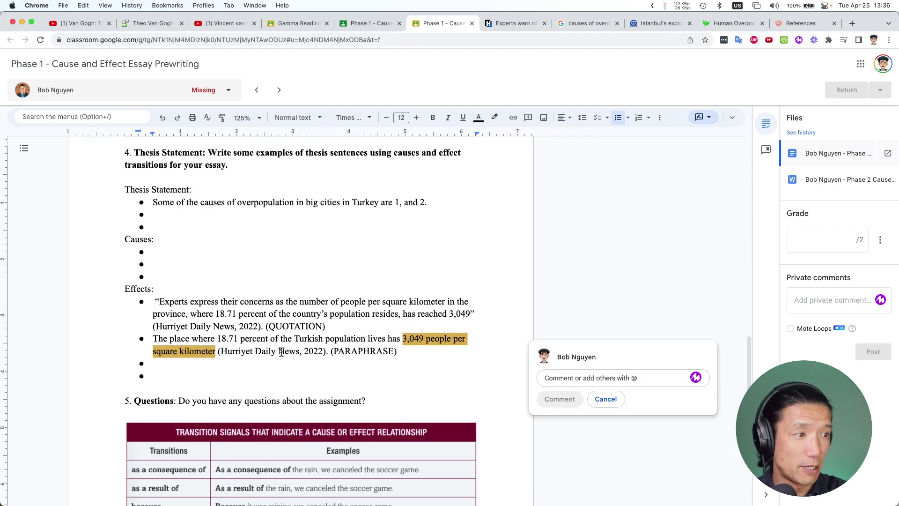
type("a")
key("BackSpace")
type("Popula")
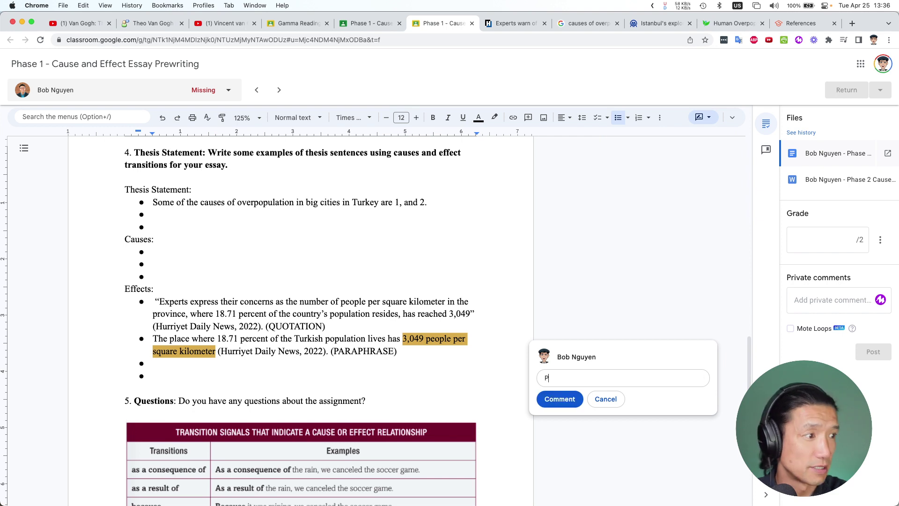
key("BackSpace")
key("BackSpace")
key("BackSpace")
key("BackSpace")
type("pulation density.")
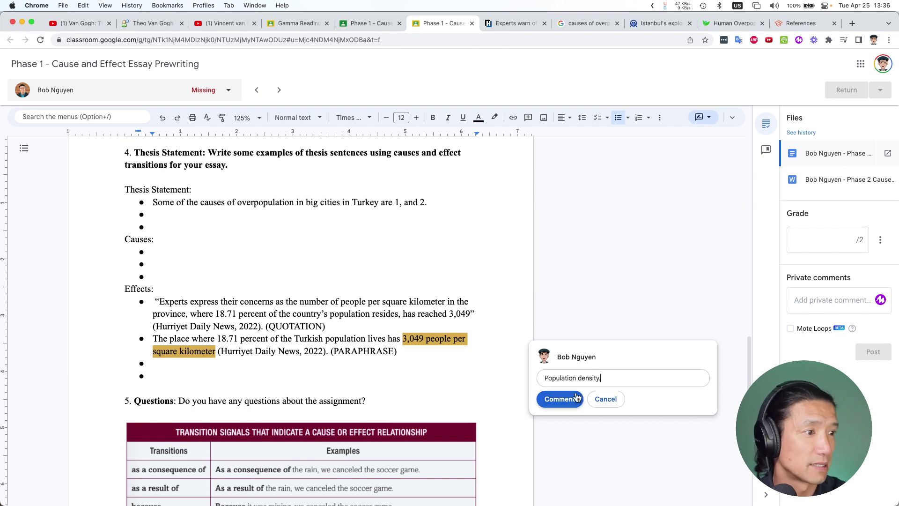
left_click(562, 399)
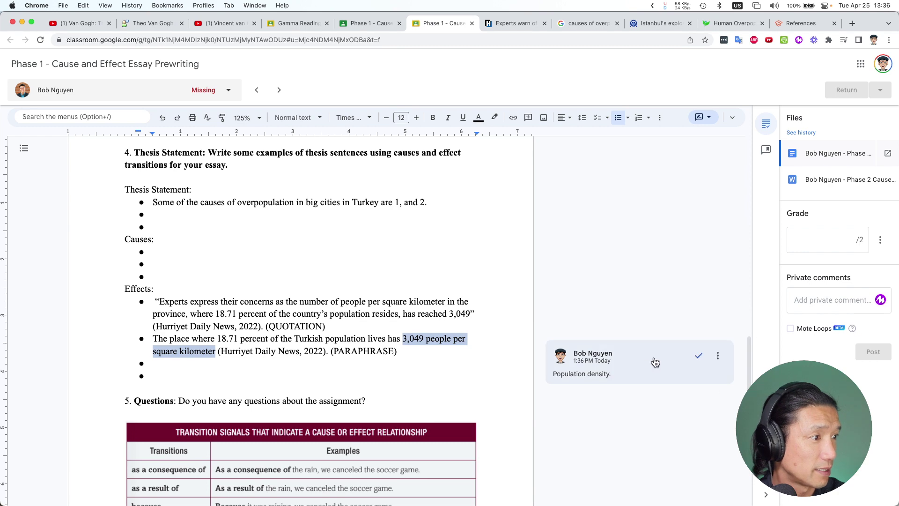
Step: Try a voice note on the comment, allow microphone access, then dismiss the signed-out message
left_click(880, 300)
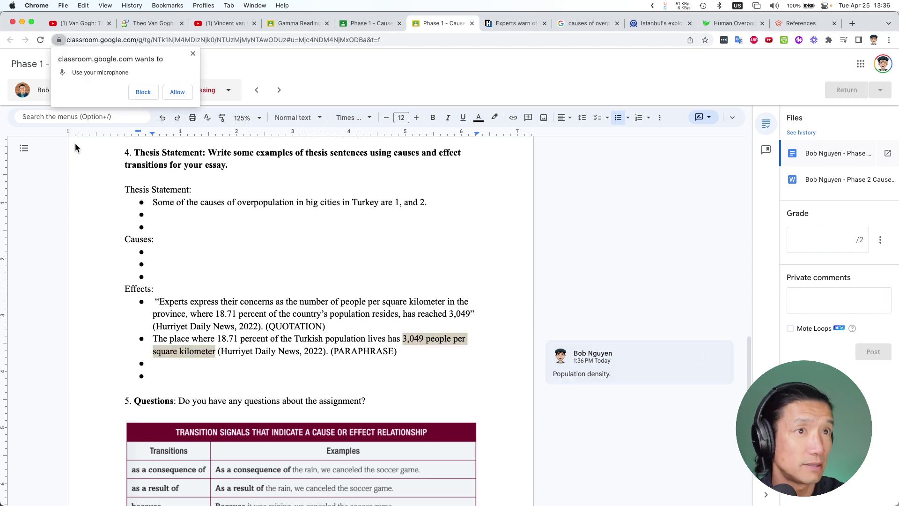
left_click(177, 92)
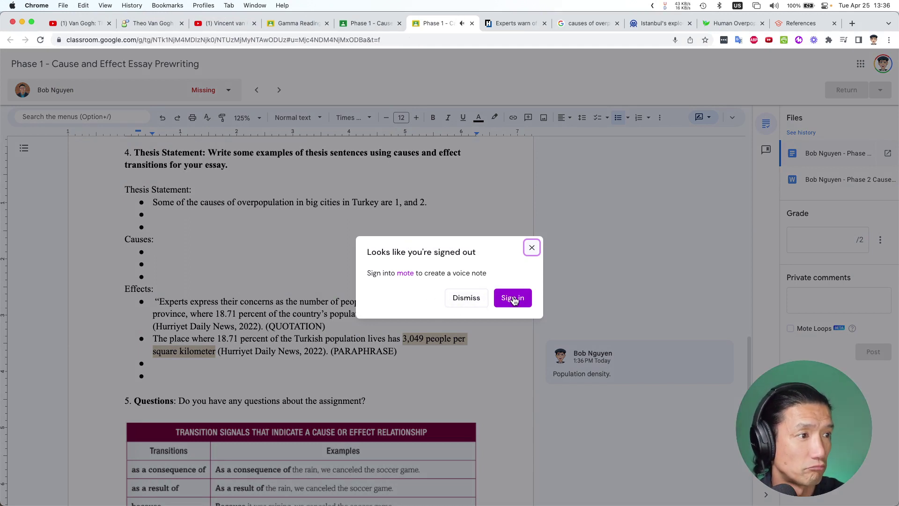
left_click(531, 247)
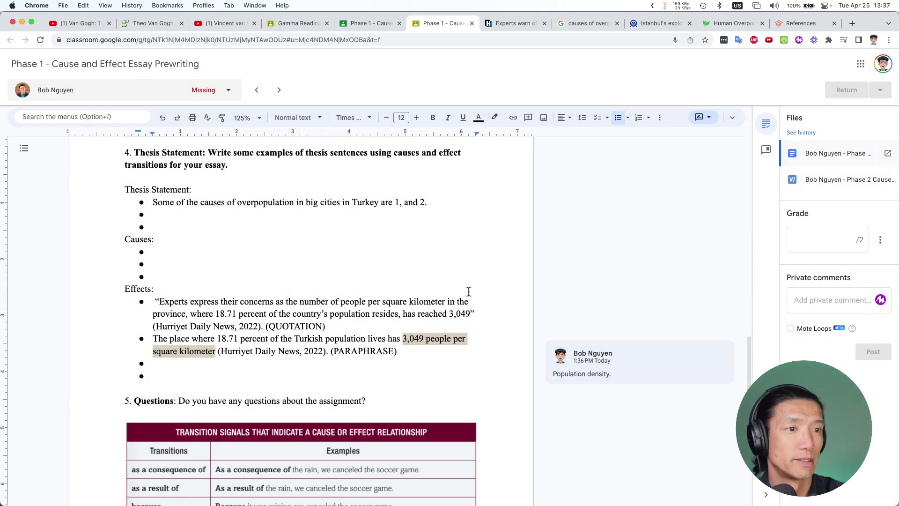
left_click(275, 325)
Step: Start a new empty bullet below the paraphrase bullet
double_click(290, 326)
left_click(364, 350)
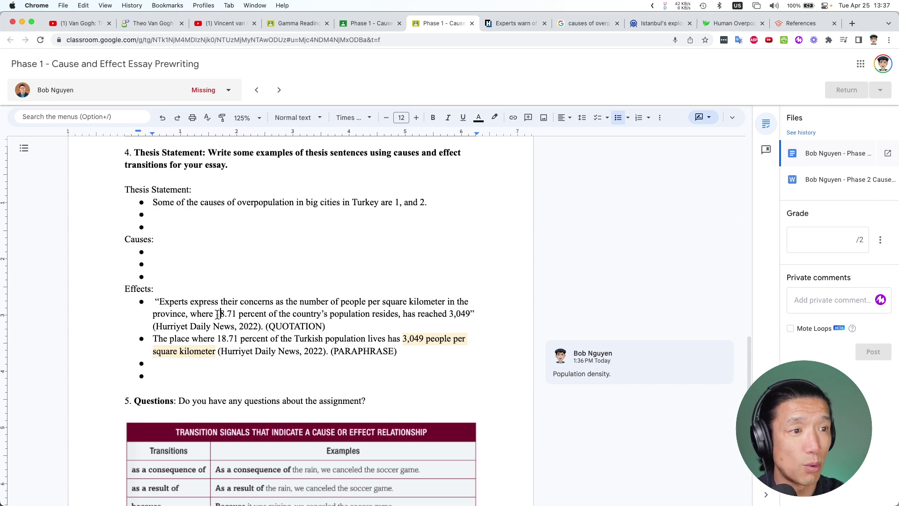
left_click_drag(216, 314, 394, 314)
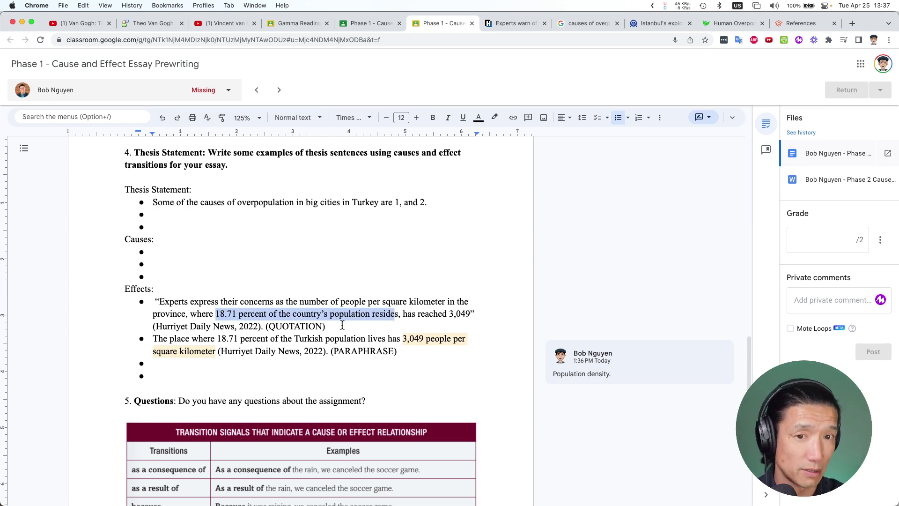
left_click(418, 352)
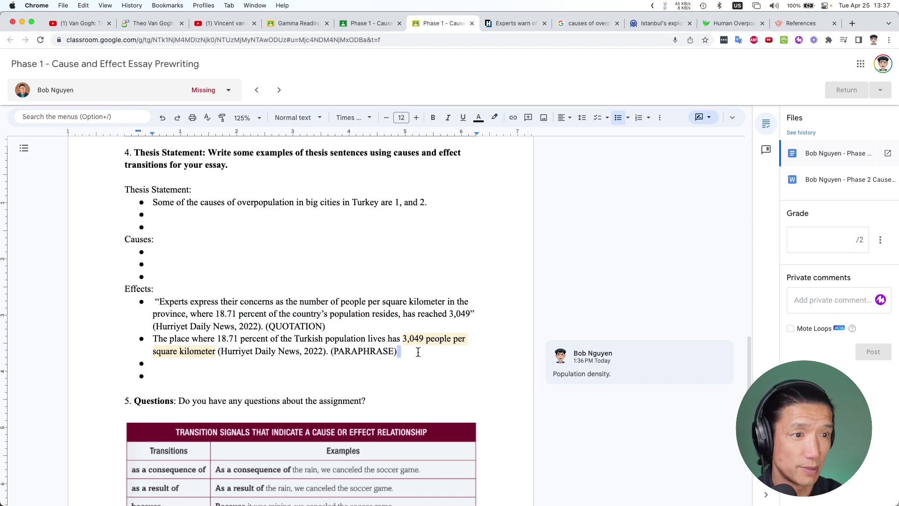
key("Return")
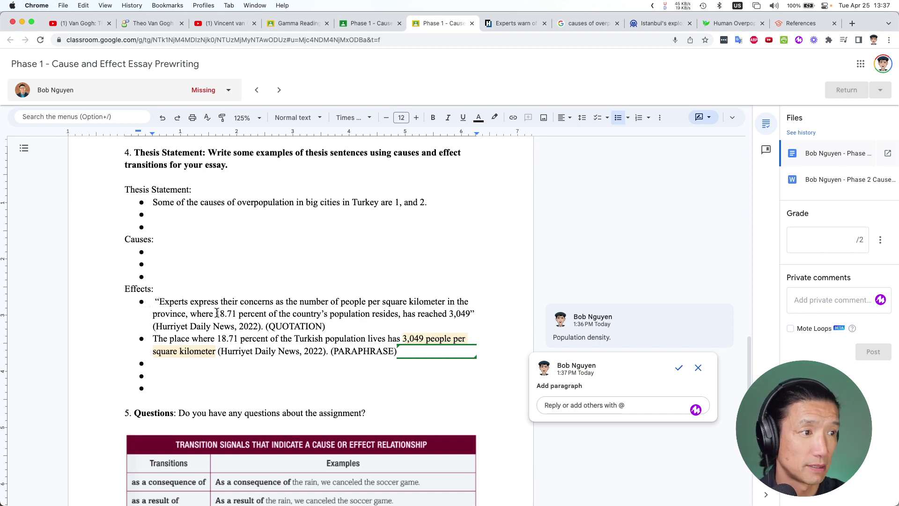
Step: Write 'Experts say that "..."' in the new bullet with the pasted 18.71 percent quote
left_click_drag(216, 313, 470, 315)
key("super+c")
left_click(197, 361)
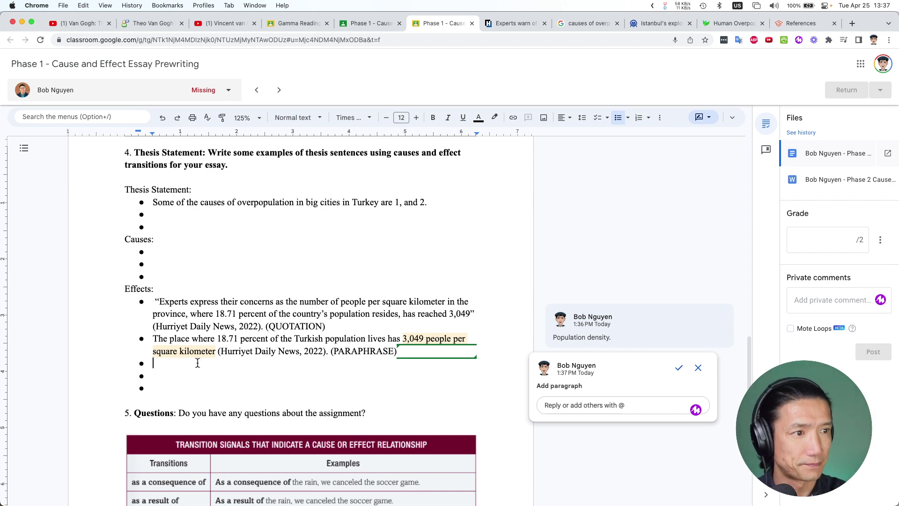
type("Experts ")
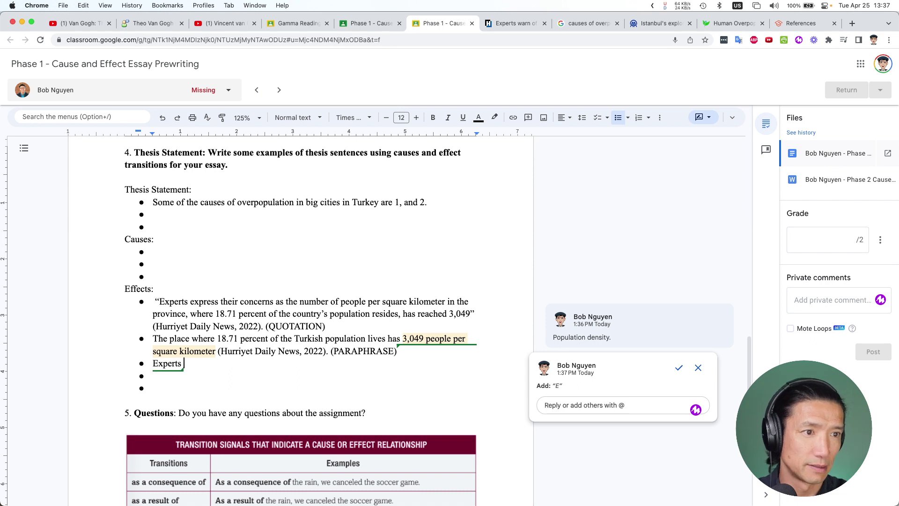
type("say that ")
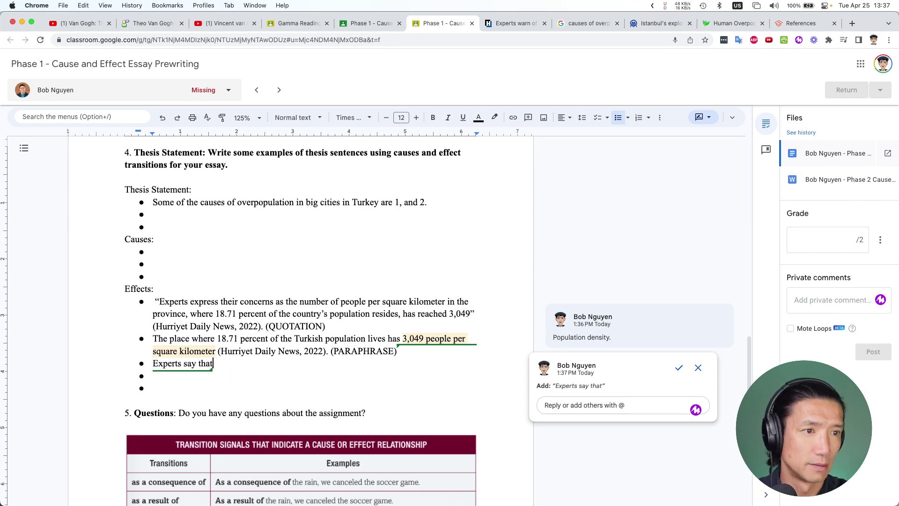
type("\"")
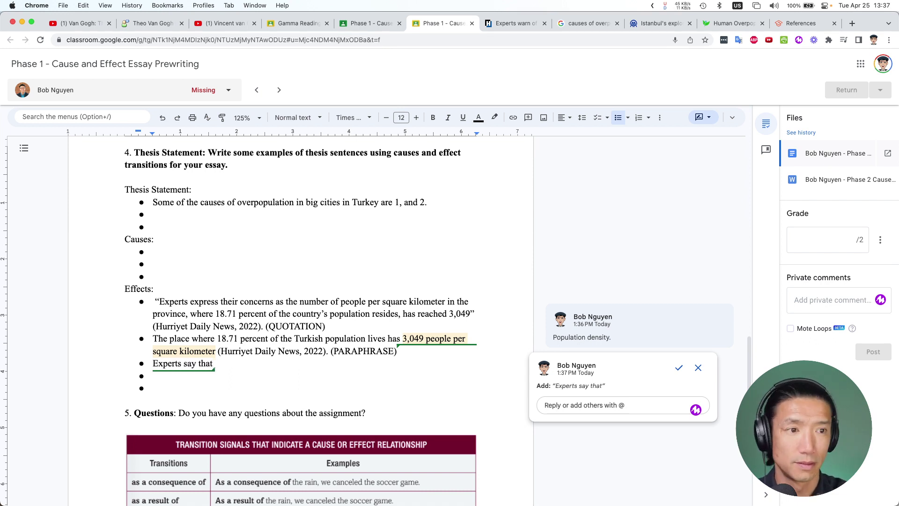
key("super+v")
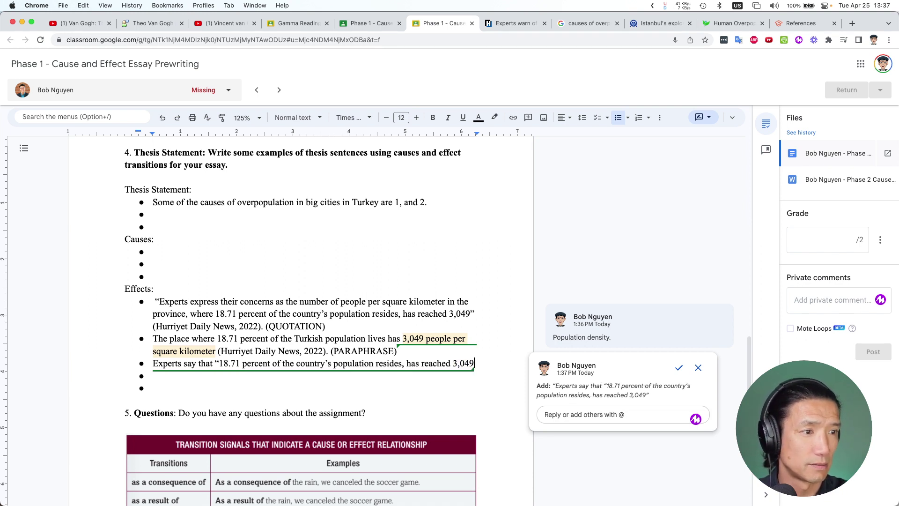
type("\"")
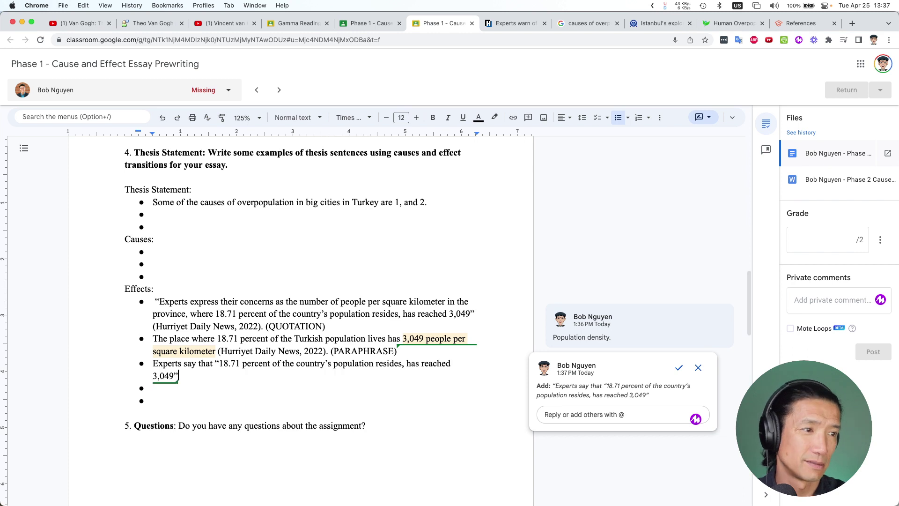
Step: Undo the pasted quote and erase 'Experts say that' down to its first letter
key("super+z")
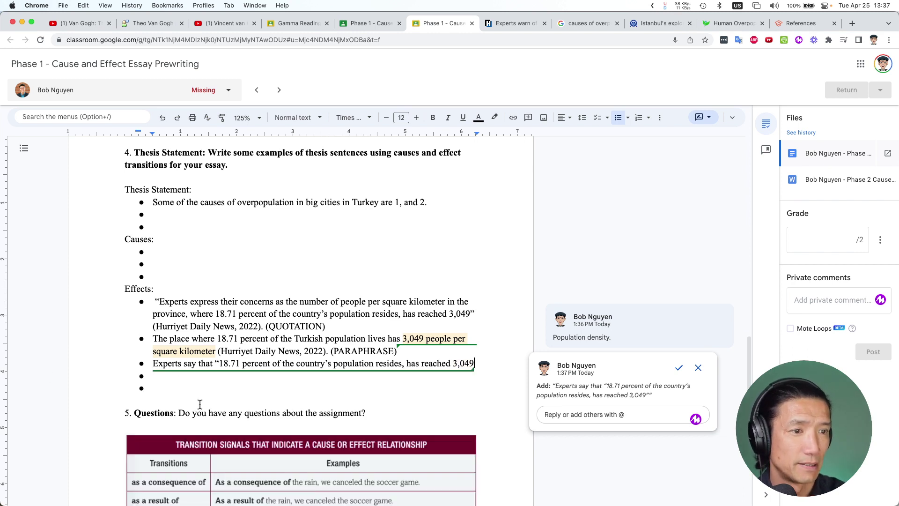
key("super+z")
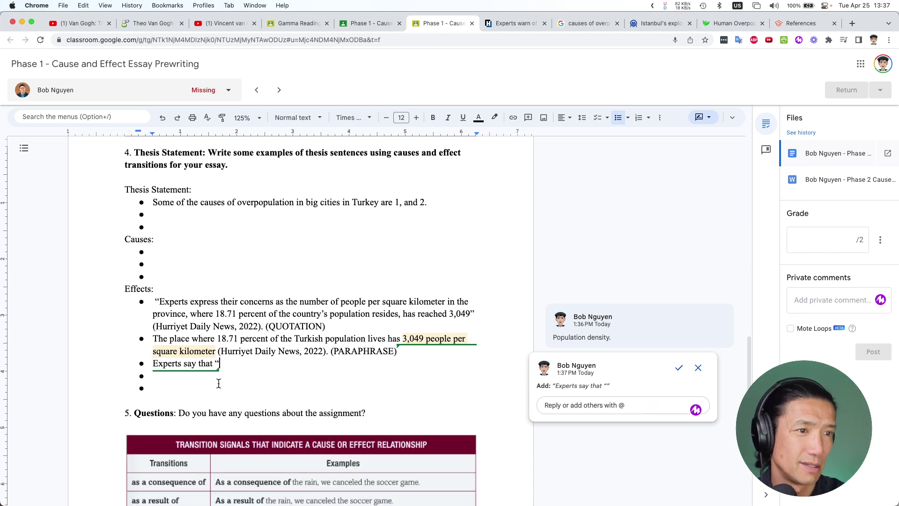
key("super+z")
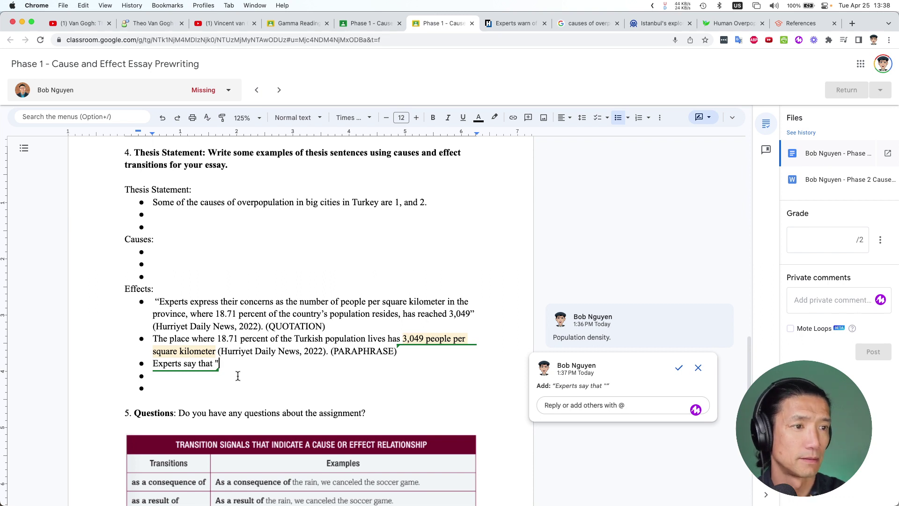
key("BackSpace")
key("BackSpace")
key("BackSpace")
key("BackSpace")
key("BackSpace")
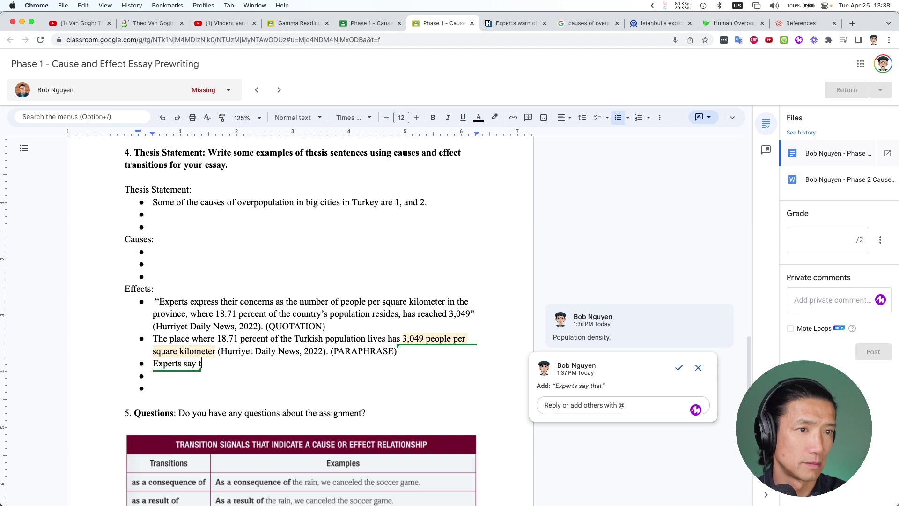
key("BackSpace")
key("BackSpace")
key("BackSpace")
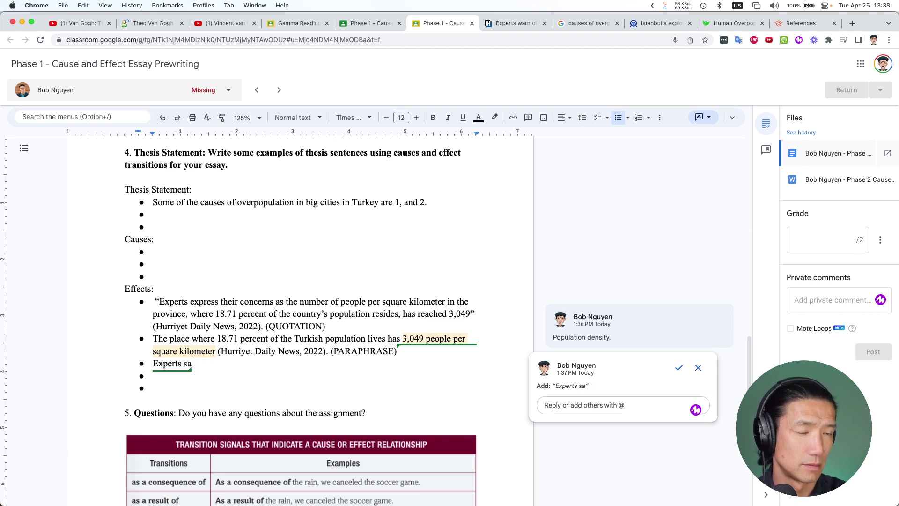
key("BackSpace")
key("BackSpace")
key("BackSpace")
key("BackSpace")
key("BackSpace")
key("BackSpace")
key("BackSpace")
key("BackSpace")
key("BackSpace")
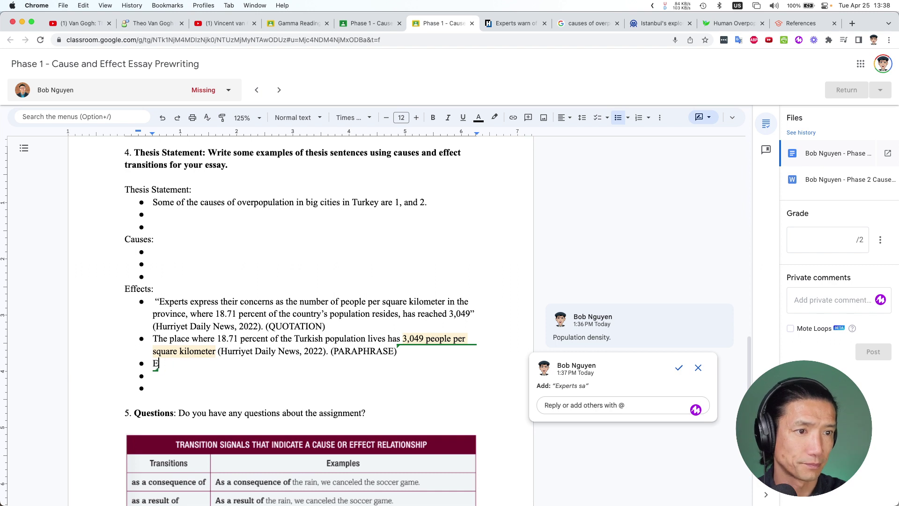
Step: Replace the leftover letter with 'The population of the province "'
key("BackSpace")
type("The pop")
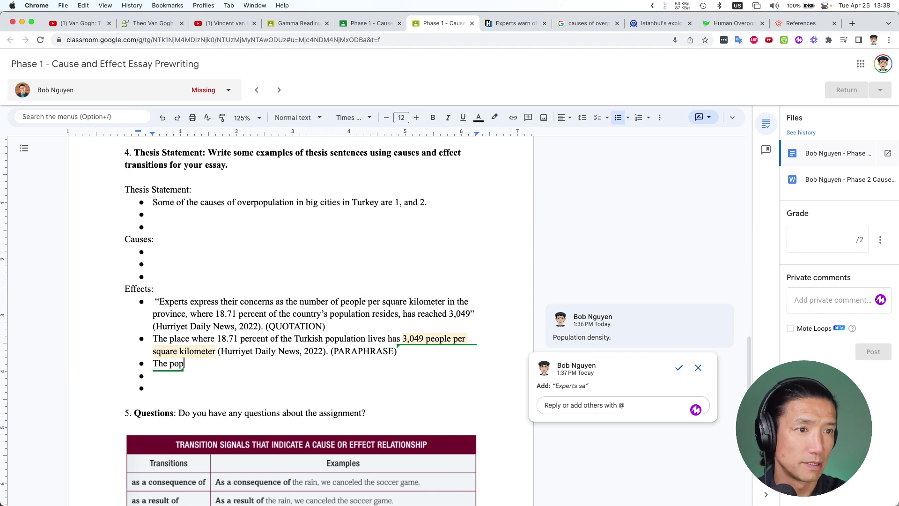
type("ulation of th")
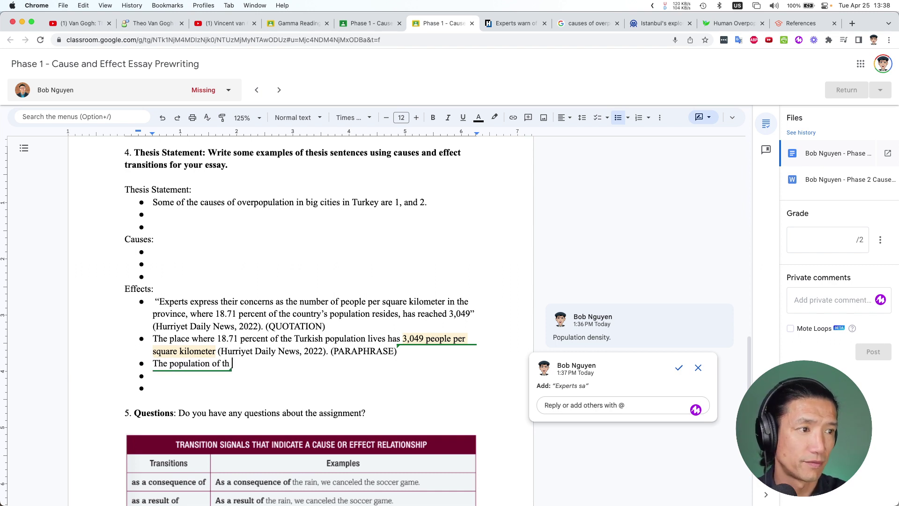
key("BackSpace")
key("BackSpace")
type("e pra")
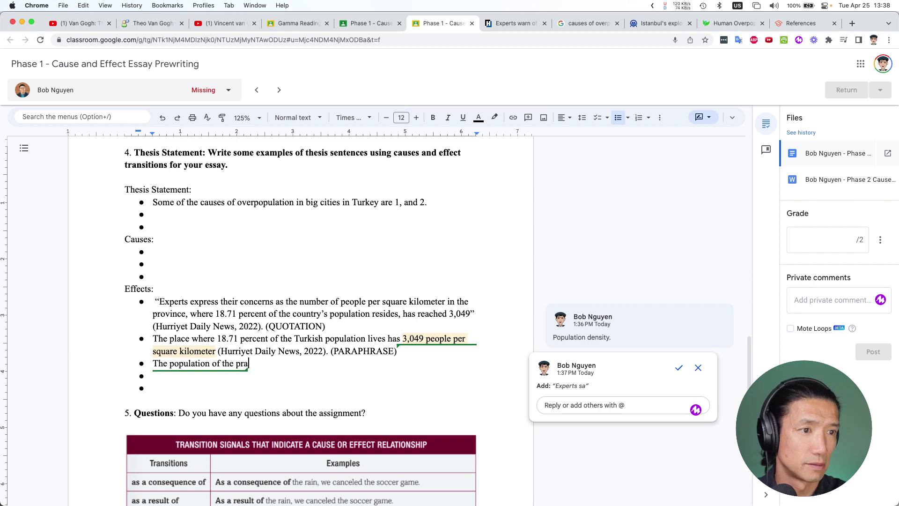
key("BackSpace")
type("onvice")
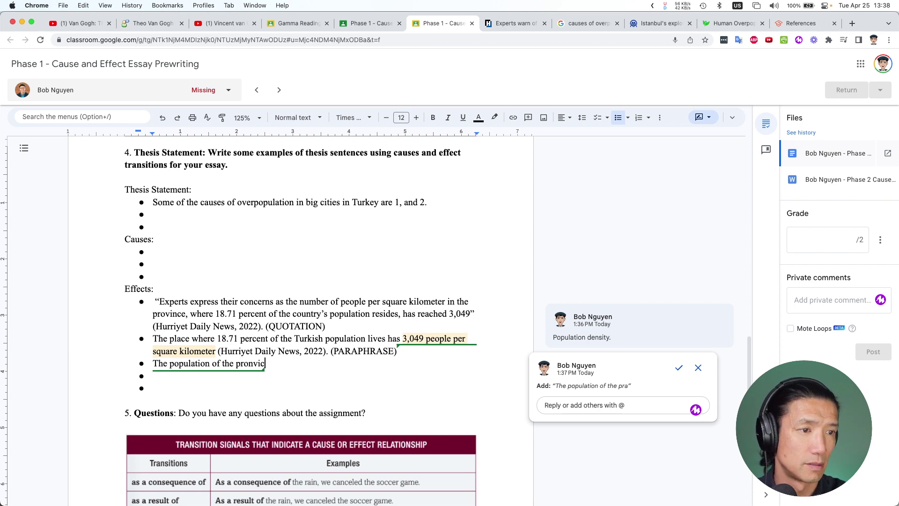
key("BackSpace")
key("BackSpace")
key("BackSpace")
key("BackSpace")
key("BackSpace")
type("vince ")
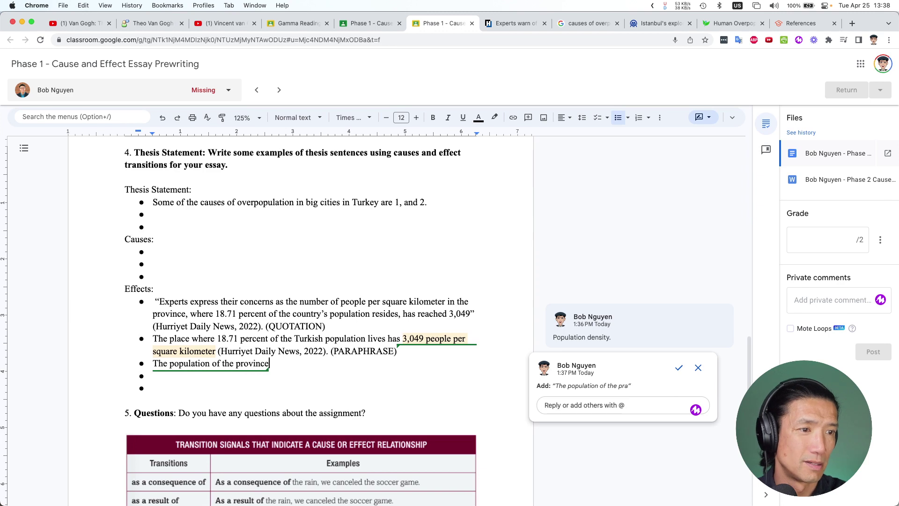
type("\"")
Step: Paste the quoted 18.71 percent statistic and insert 'where' after 'province'
key("super+v")
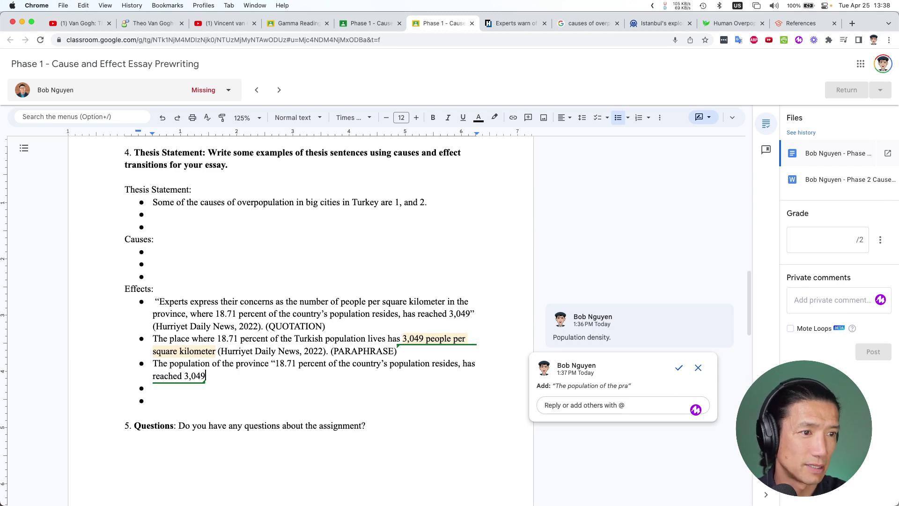
type("\"")
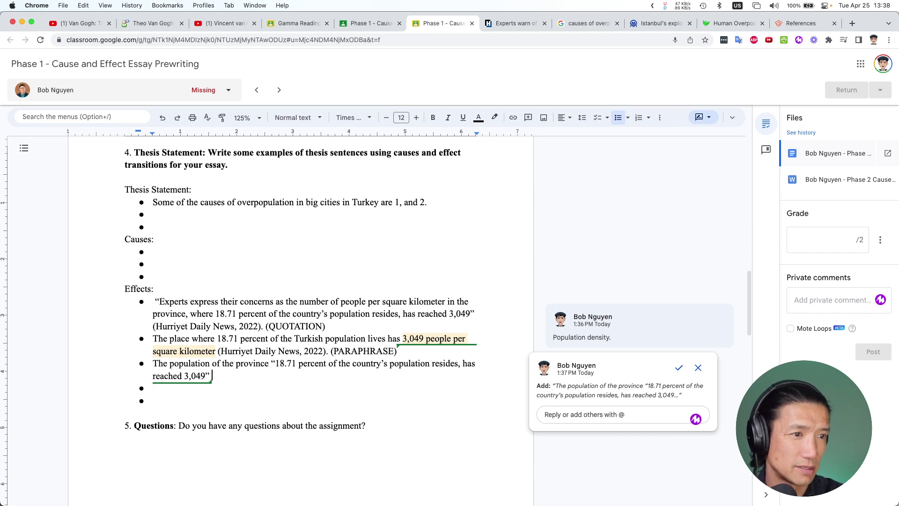
left_click(265, 365)
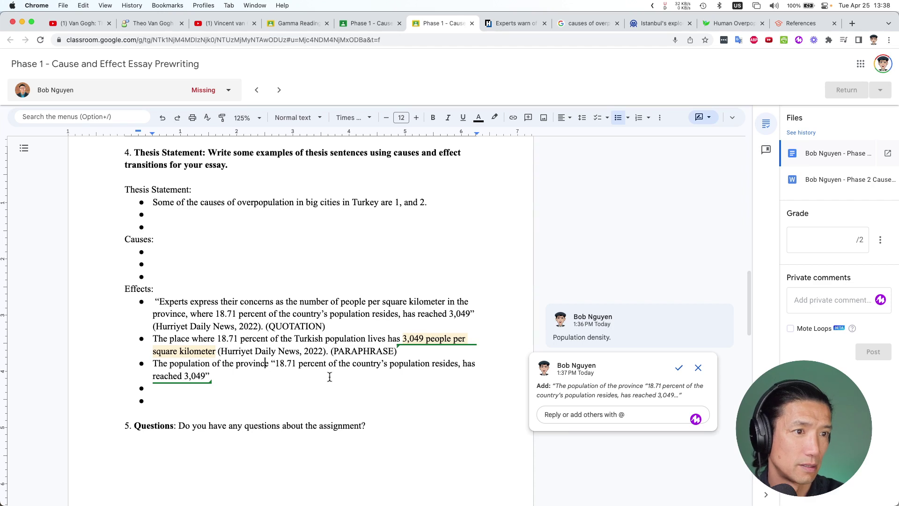
type("wher")
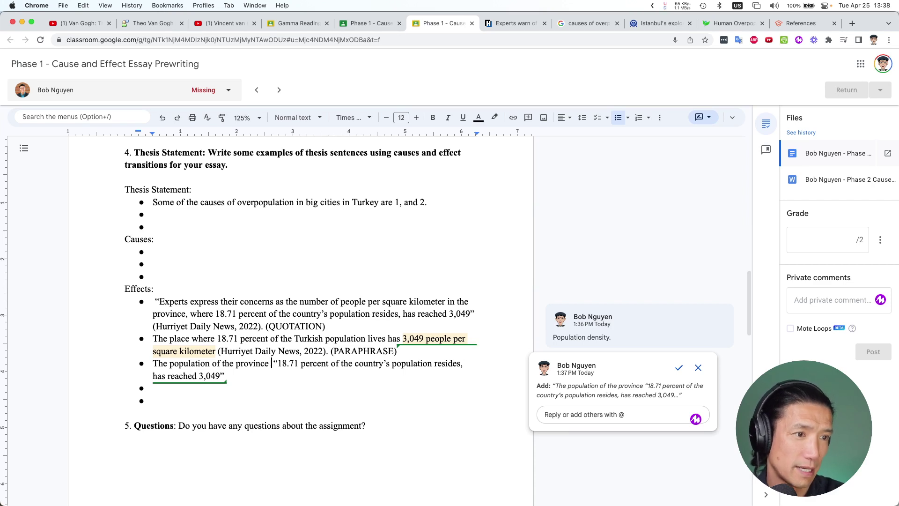
type("e wher")
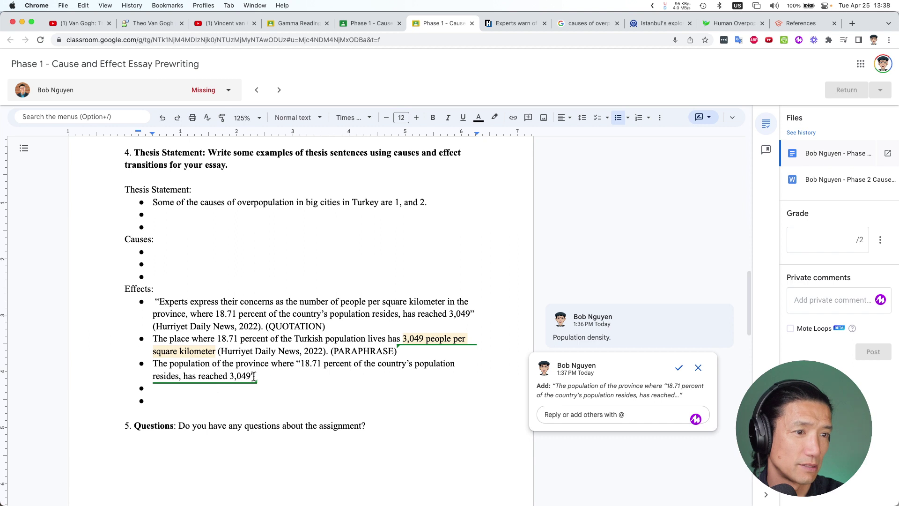
left_click(266, 376)
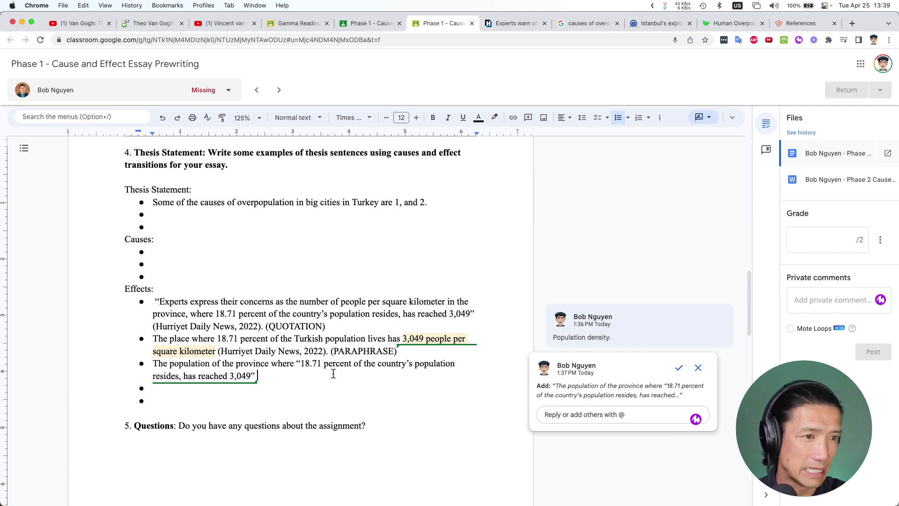
Step: Add the (Hurriyet Daily News, 2022) citation after the quote from clipboard history
key("super+v")
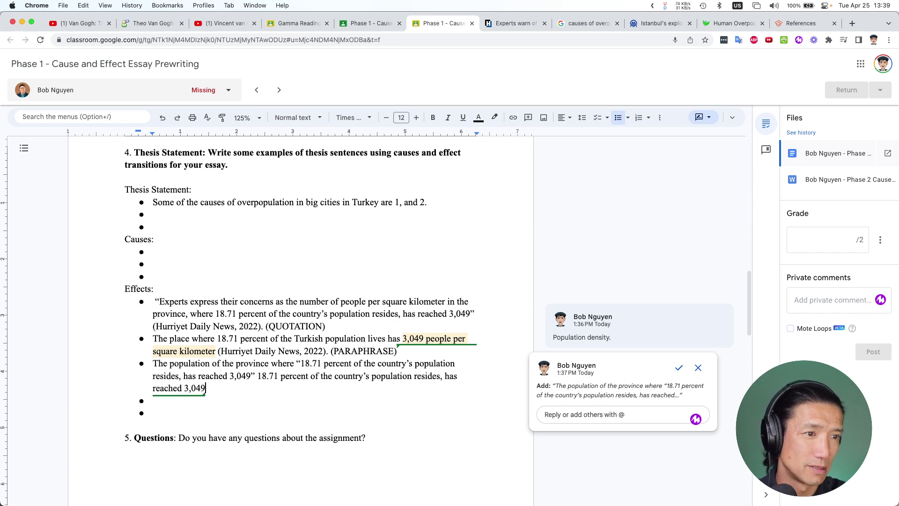
key("super+z")
key("super+shift+v")
key("Down")
key("Down")
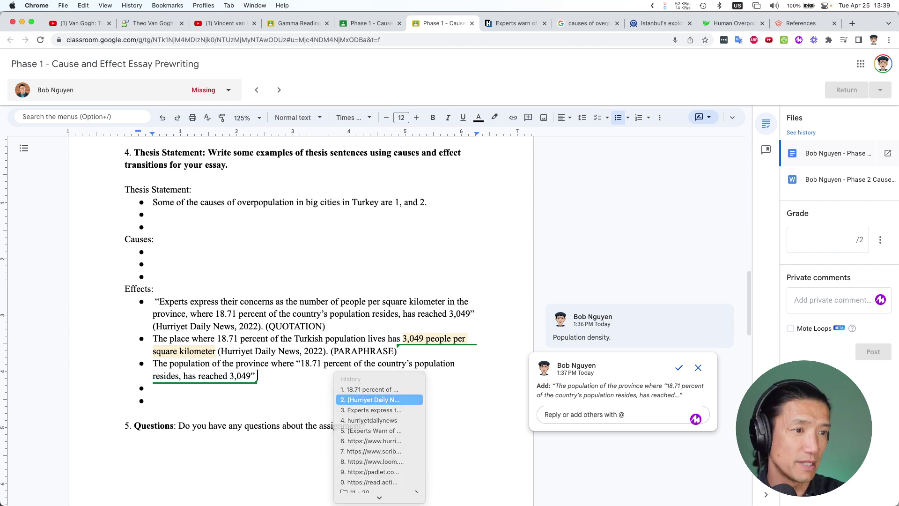
key("Return")
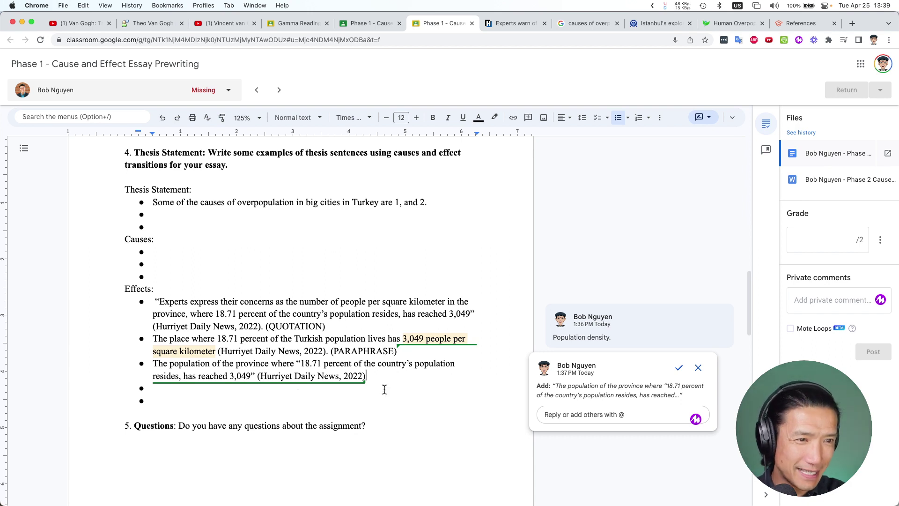
Step: Finish the bullet with 'people gives experts concerns about natural disasters.'
type("people g")
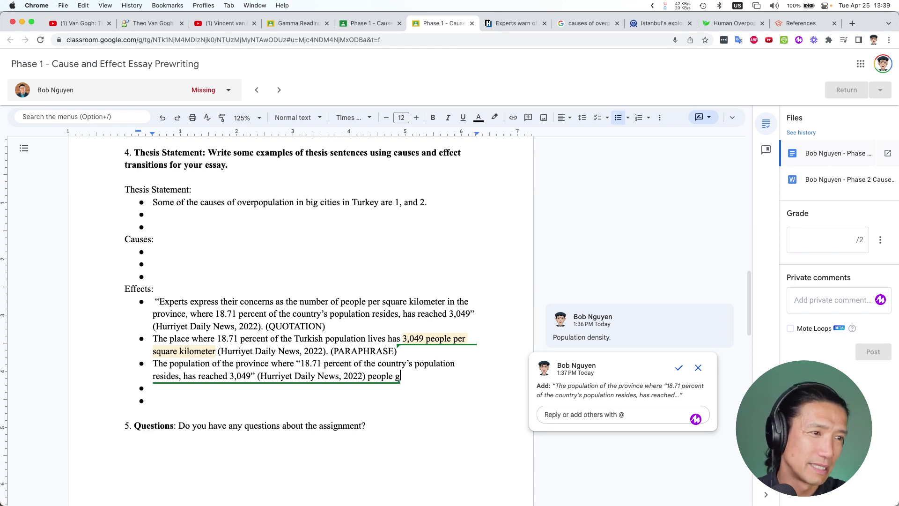
type("ives ")
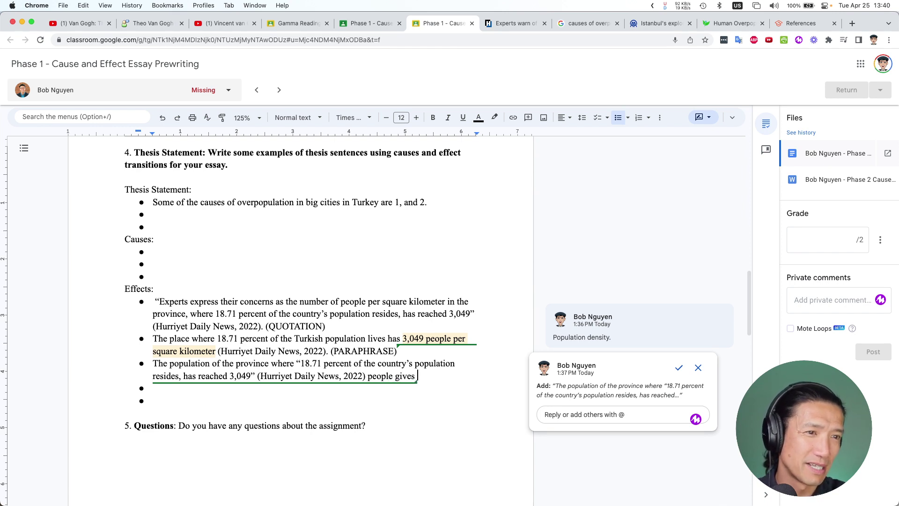
type("experts concerns about natura")
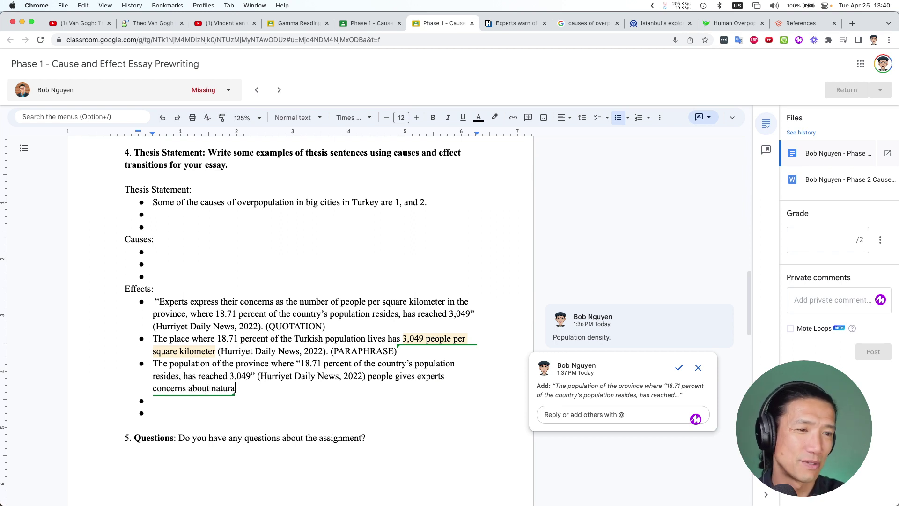
type("l disasters.")
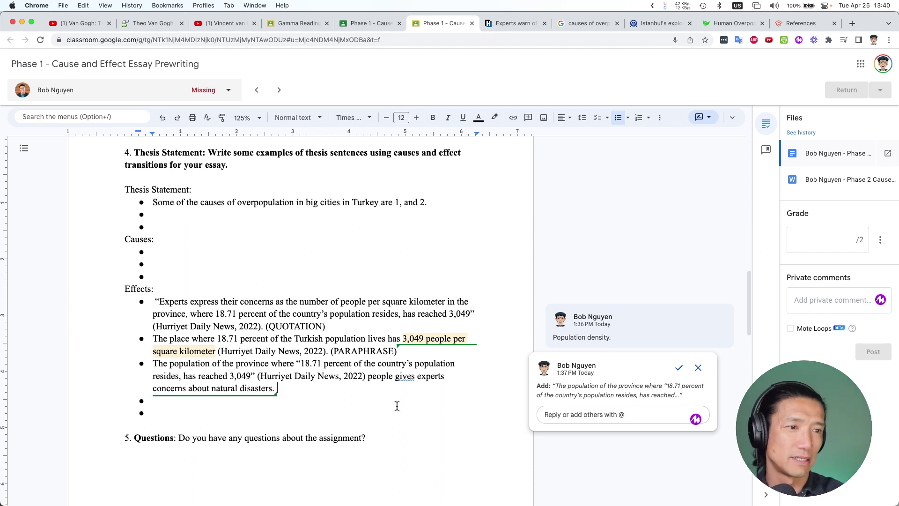
Step: Label the bullet '(IN-SENTENCE QUOTATION)'
type("(QU")
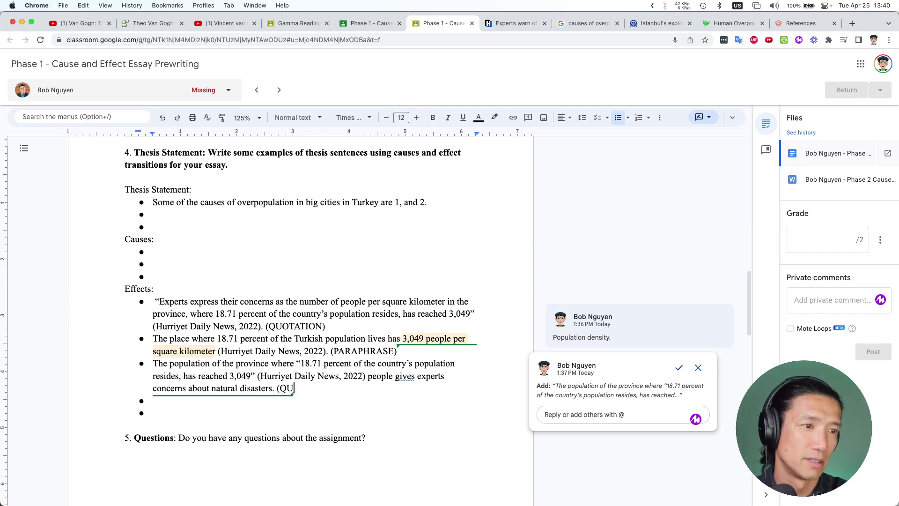
type("OTATION")
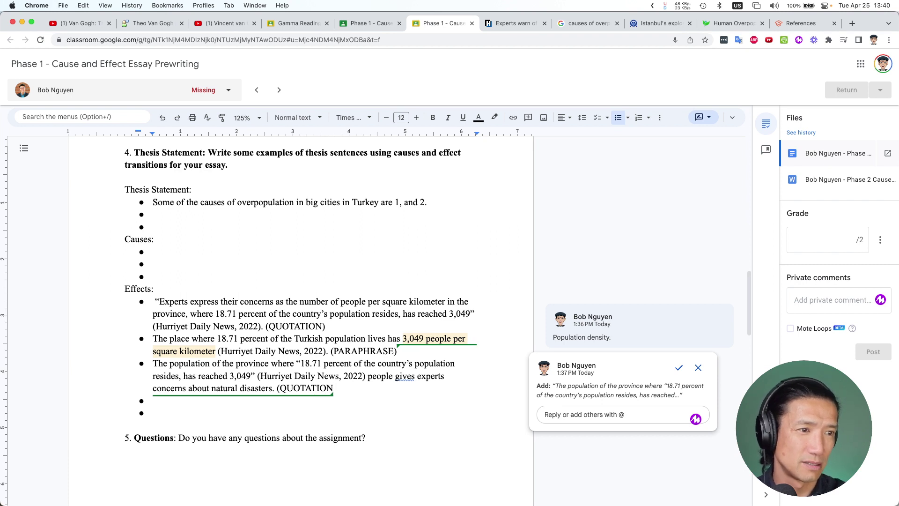
left_click(279, 388)
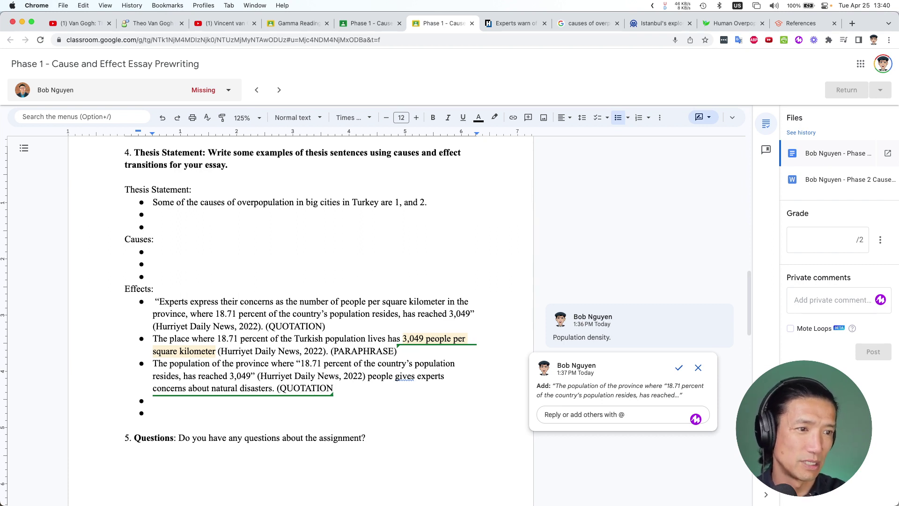
type("IN")
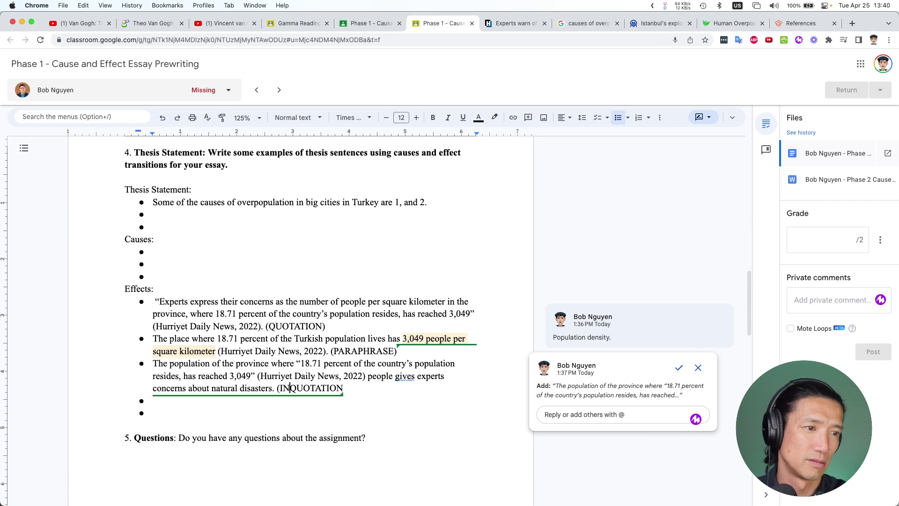
key("BackSpace")
type("-")
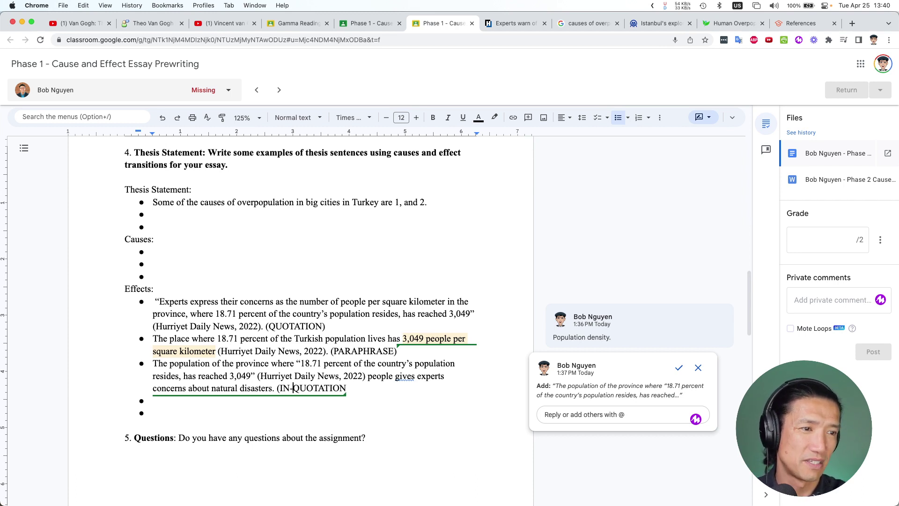
type("SENTENCE")
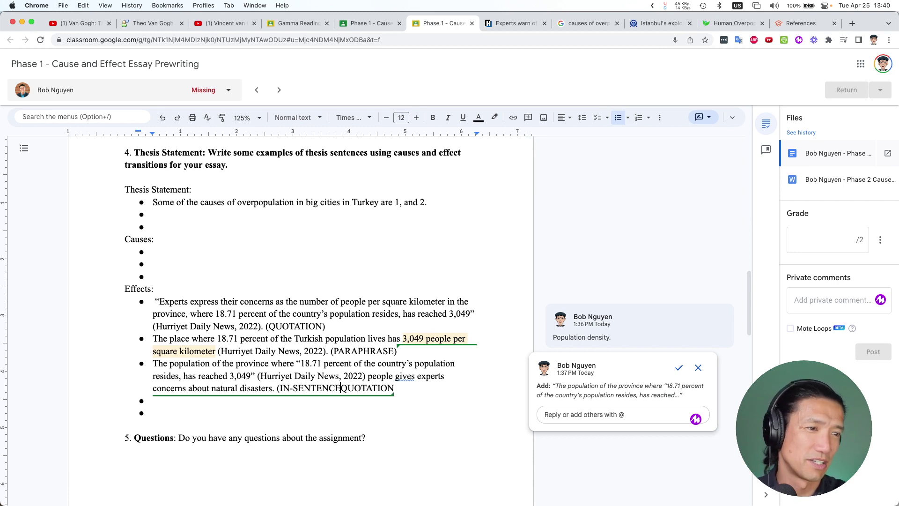
type(" QUOTATION")
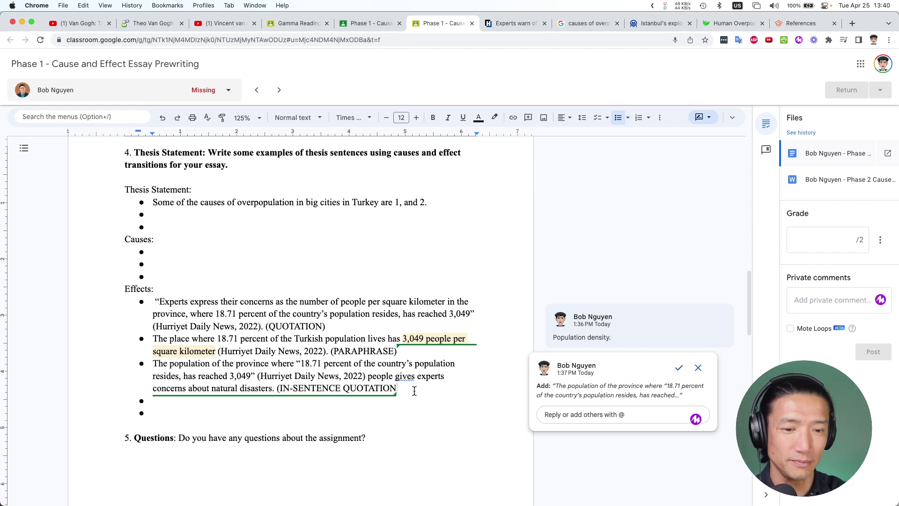
type(")")
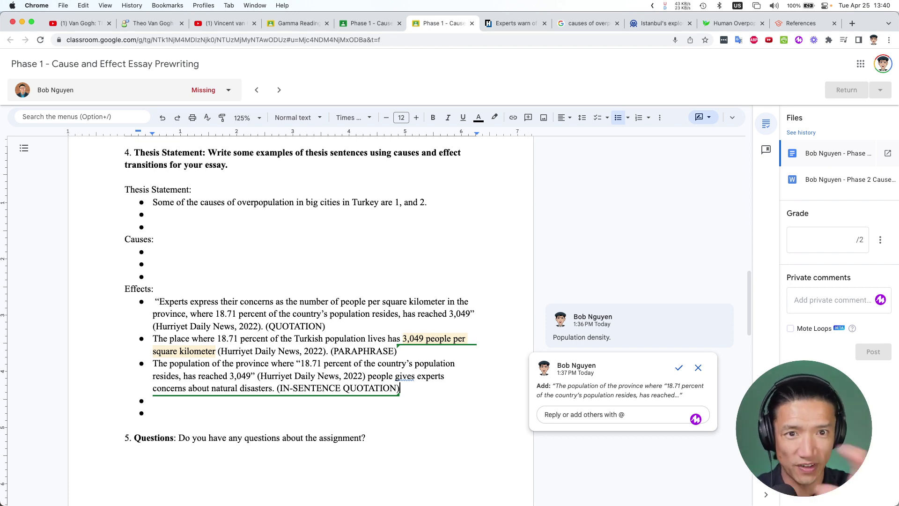
Step: Open the References list in Scribbr's Citation Generator
left_click(801, 23)
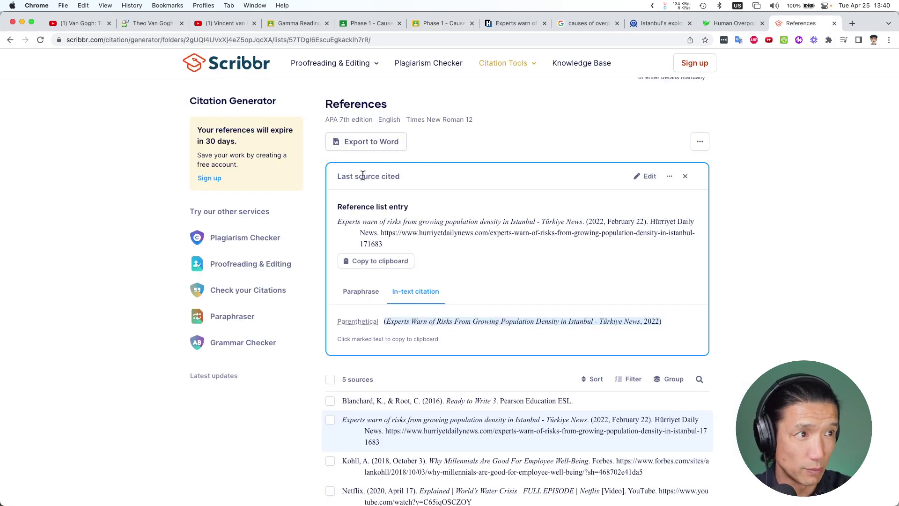
mouse_move(487, 63)
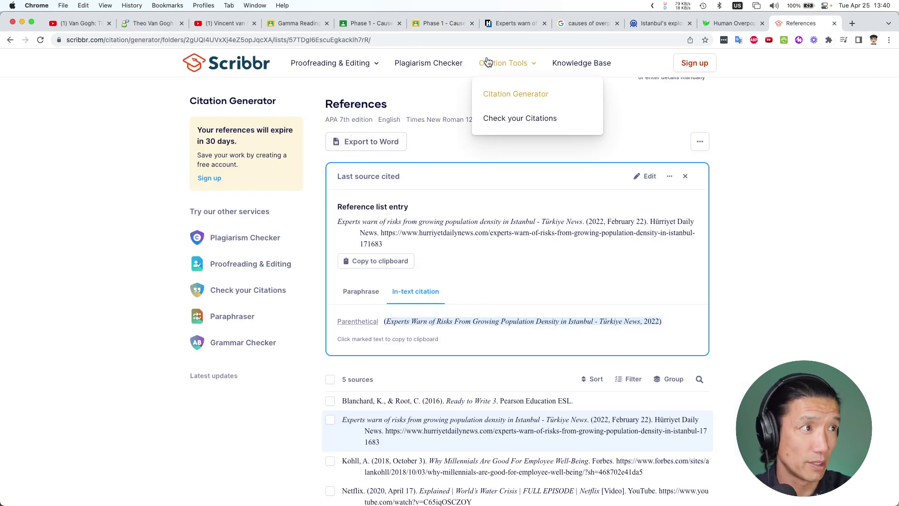
left_click(513, 95)
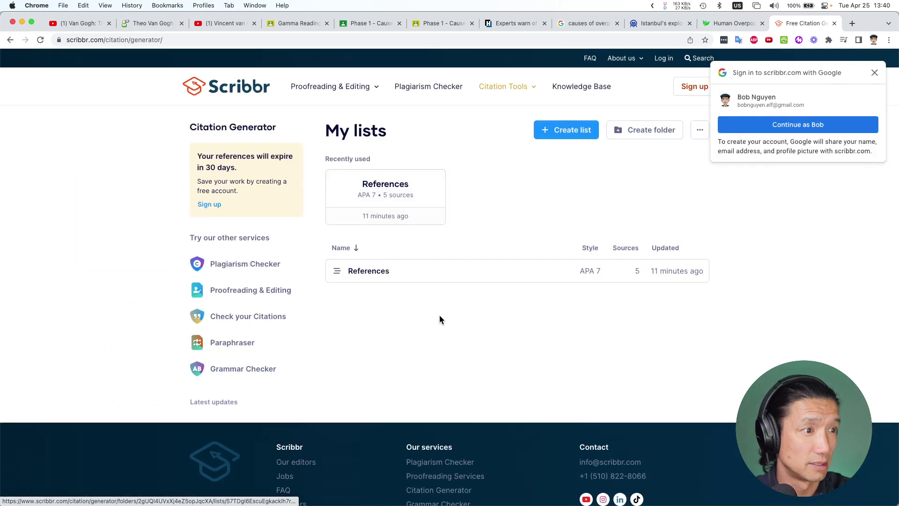
left_click(389, 279)
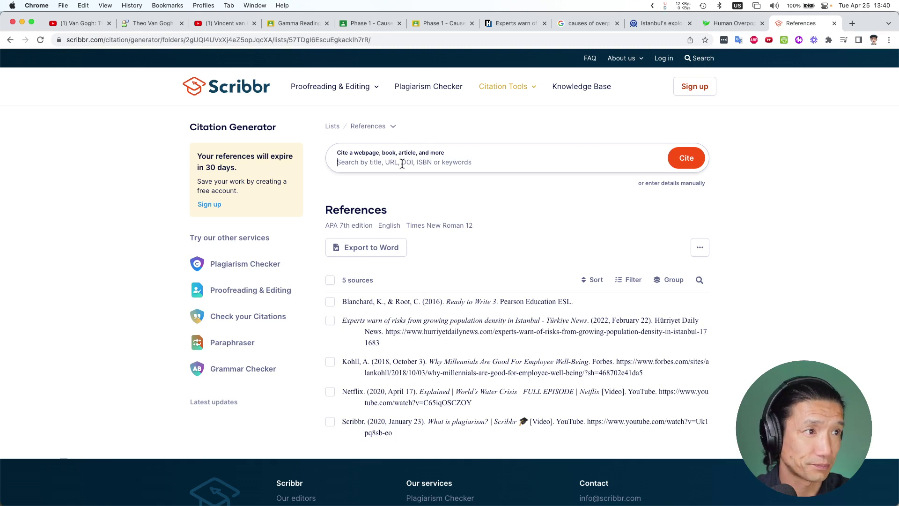
Step: Cite the Hurriyet article by pasting its saved link from clipboard history
key("super+shift+v")
key("Down")
key("Down")
key("Down")
key("Down")
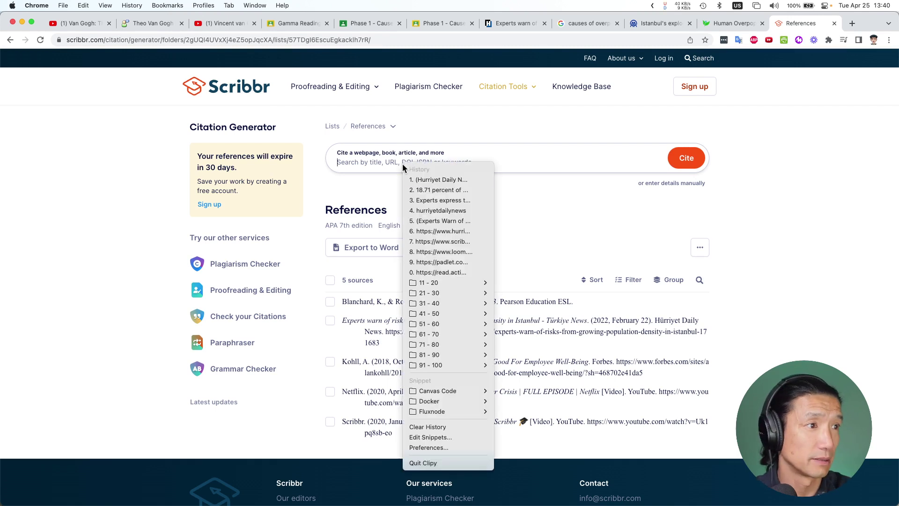
key("Down")
key("Down")
key("Return")
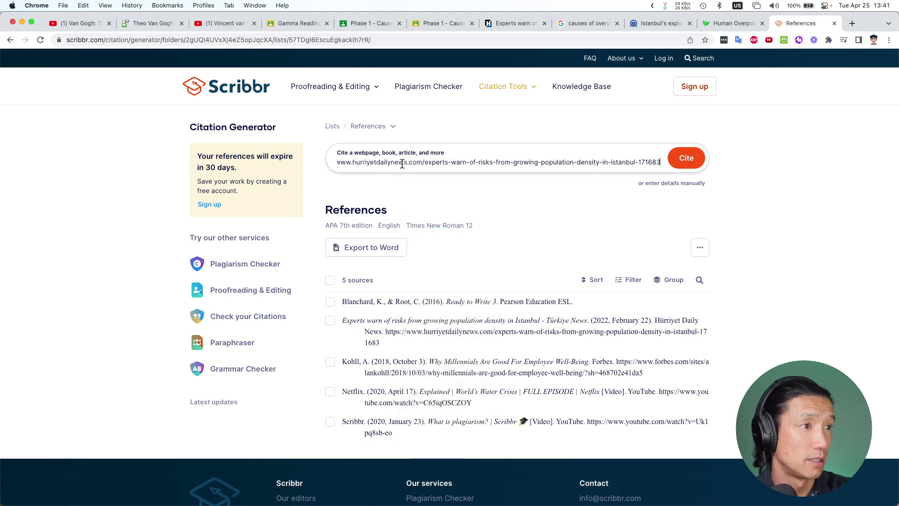
key("Return")
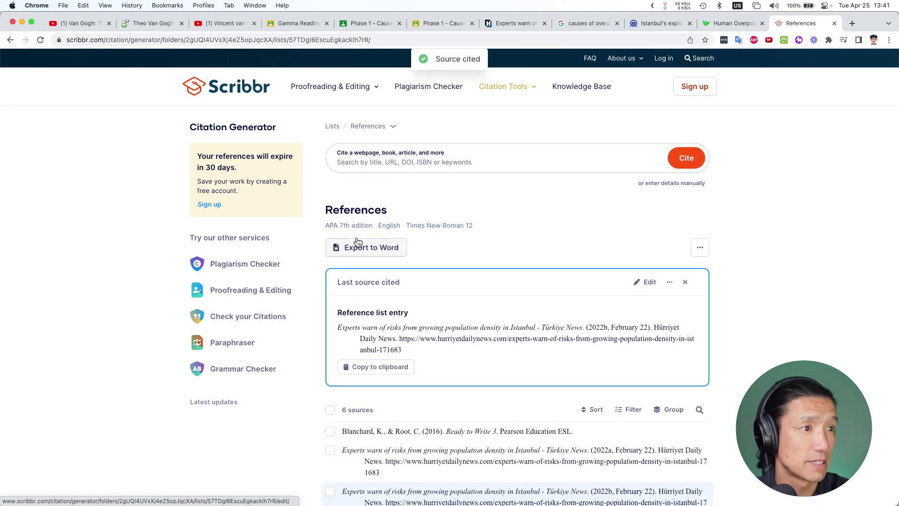
Step: Select the new reference entry, then the '3,049 people per square kilometer' sentence in the prewriting doc
scroll(415, 286, "down", 2)
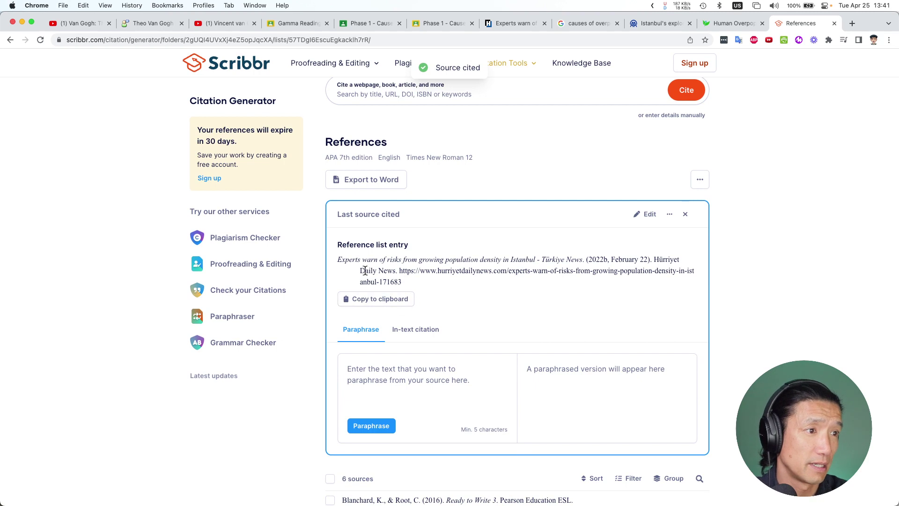
left_click_drag(338, 260, 422, 282)
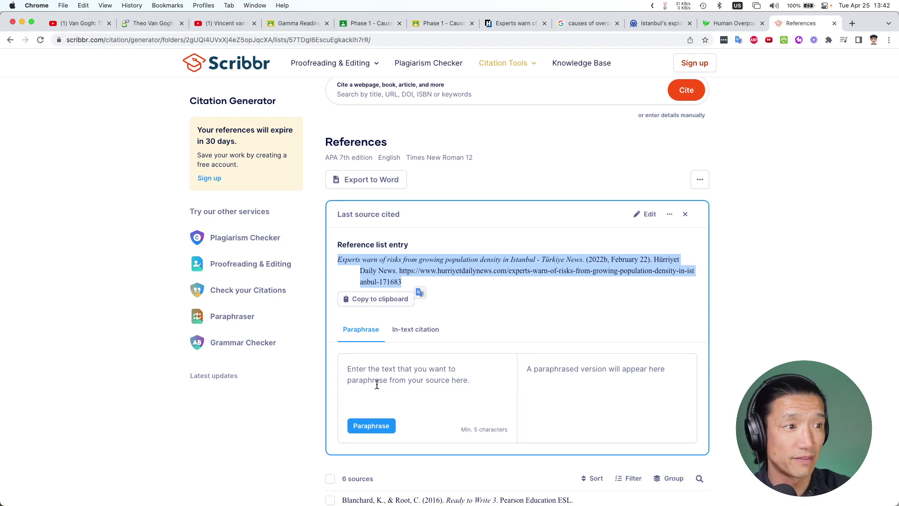
left_click(418, 24)
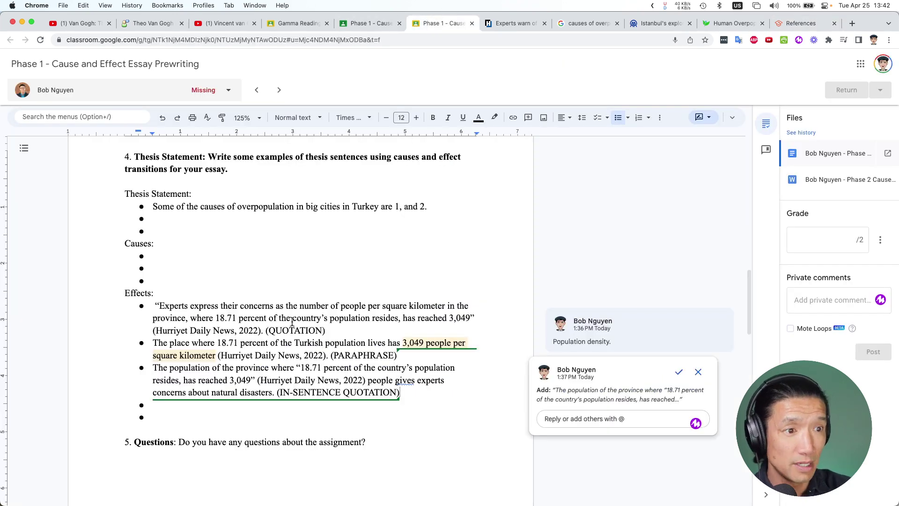
left_click_drag(149, 342, 214, 354)
key("super+c")
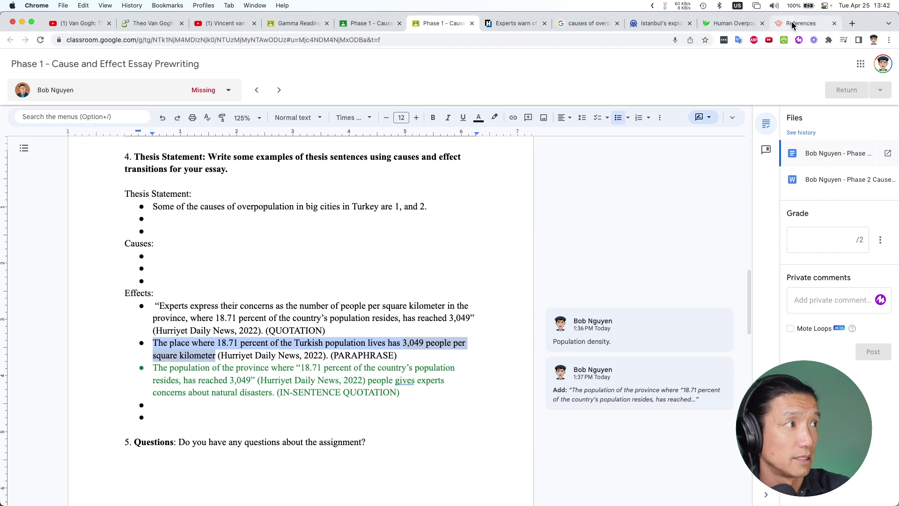
Step: Paraphrase the 3,049-people-per-square-kilometer sentence in Scribbr and copy the result with its citation
left_click_drag(800, 22, 510, 23)
left_click(384, 372)
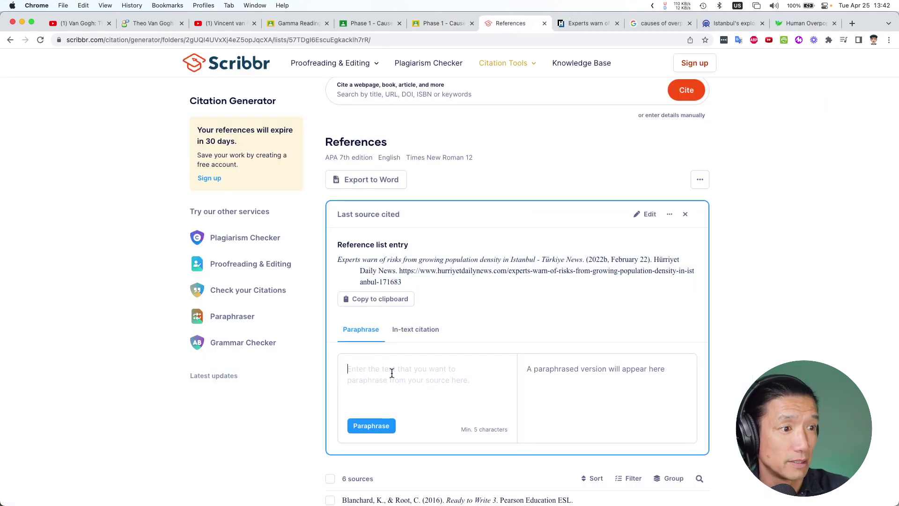
key("super+v")
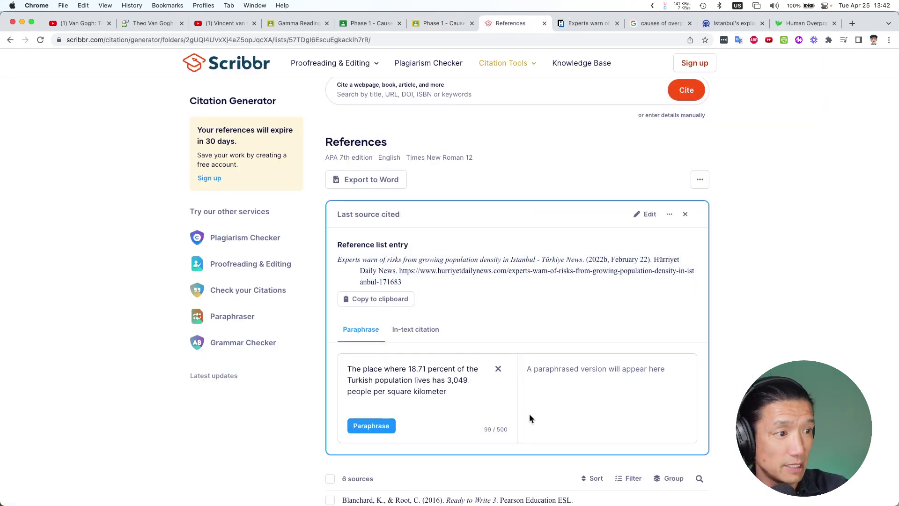
left_click(373, 428)
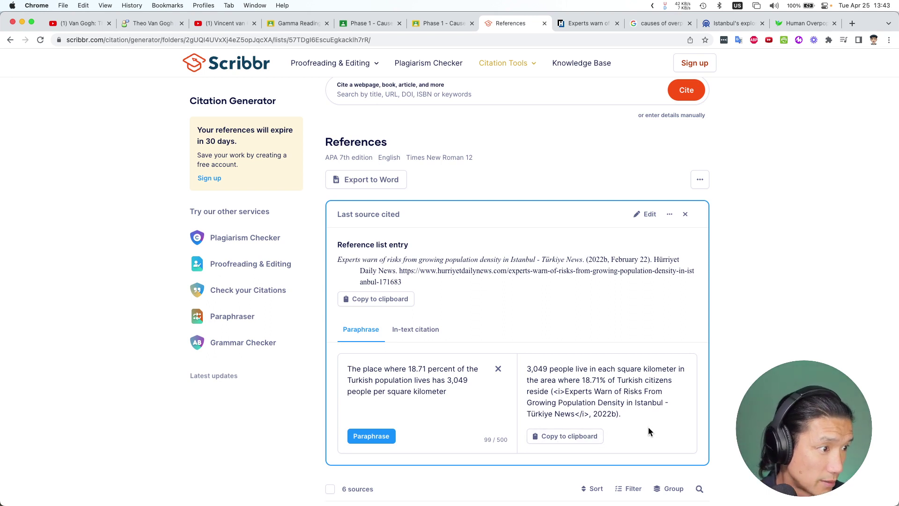
left_click(572, 434)
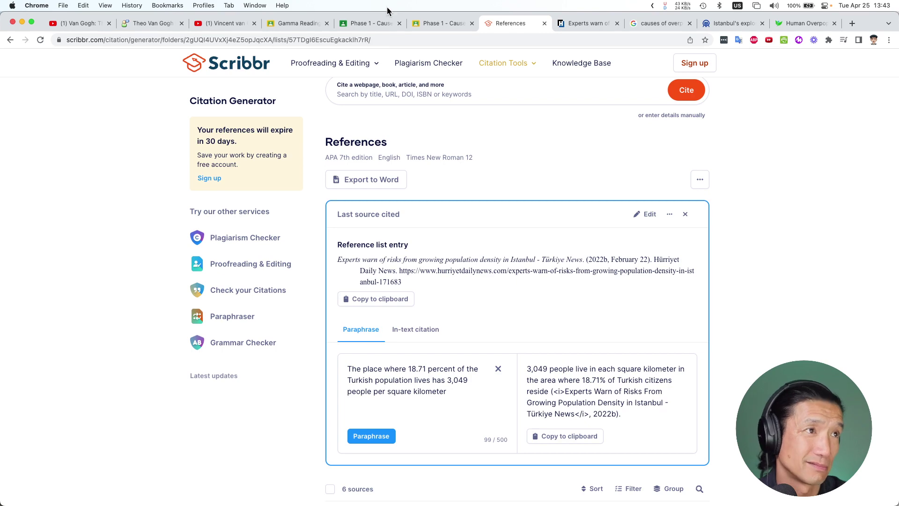
left_click(432, 22)
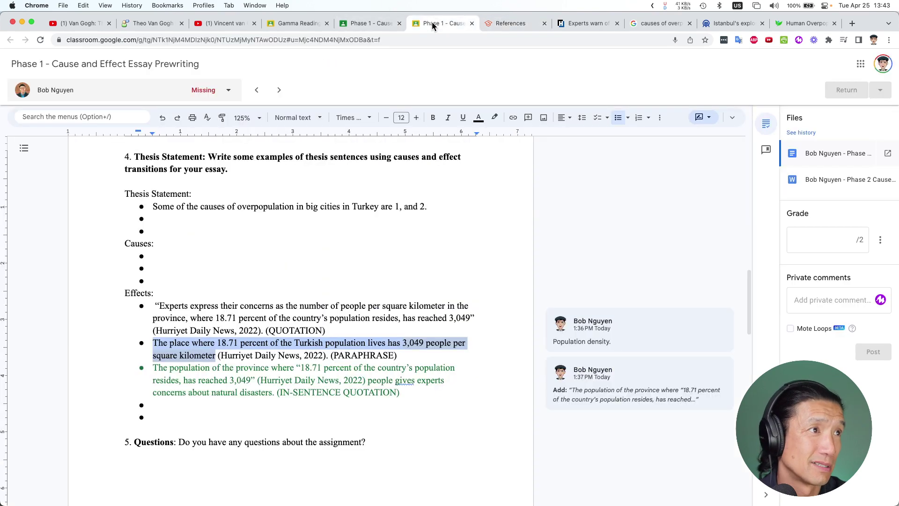
Step: Paste the paraphrased sentence into the empty Effects bullet and remove the stray <i> and </i> tags
left_click(410, 404)
key("super+v")
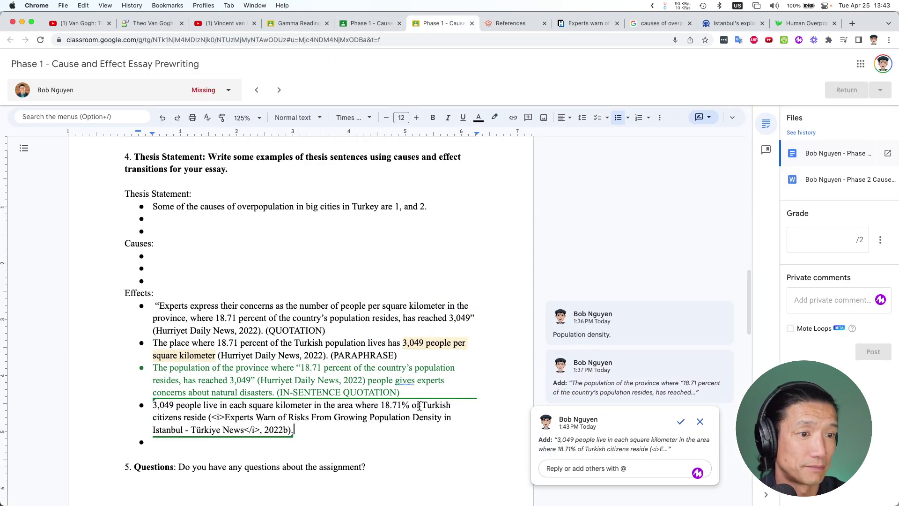
left_click(225, 416)
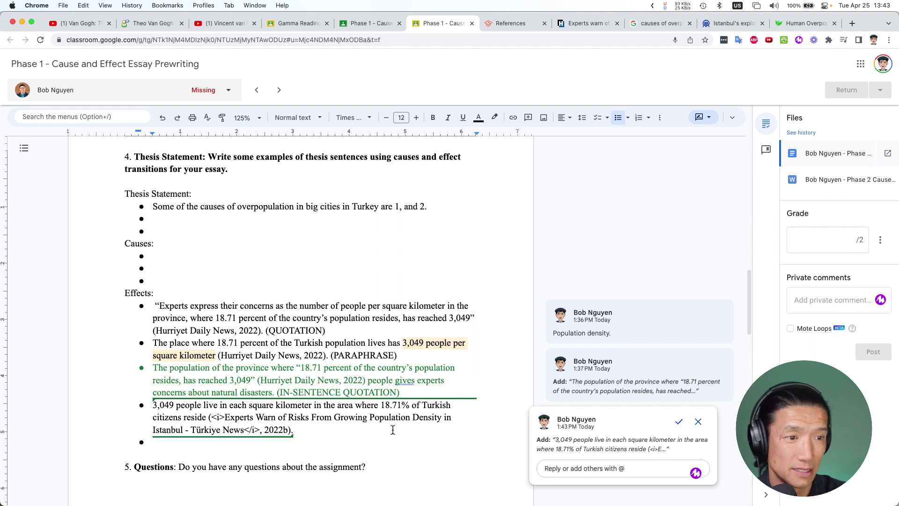
key("BackSpace")
key("BackSpace")
key("BackSpace")
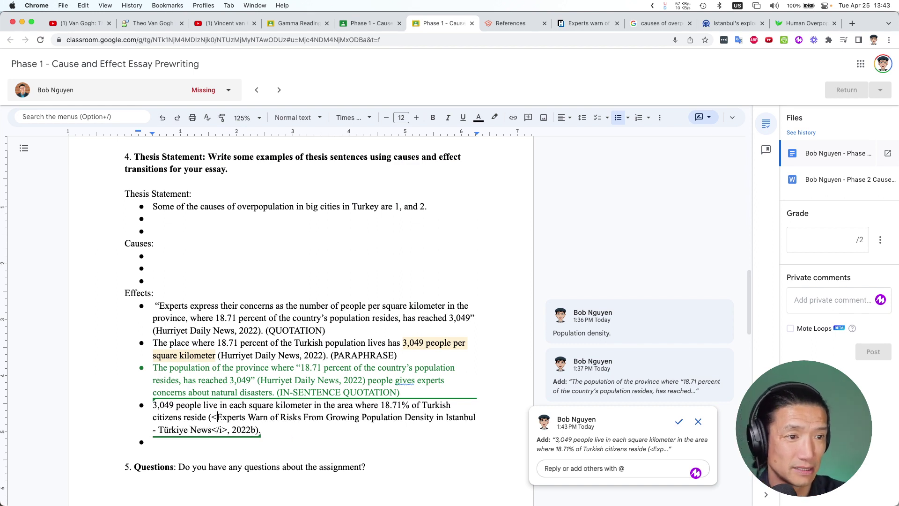
left_click(217, 430)
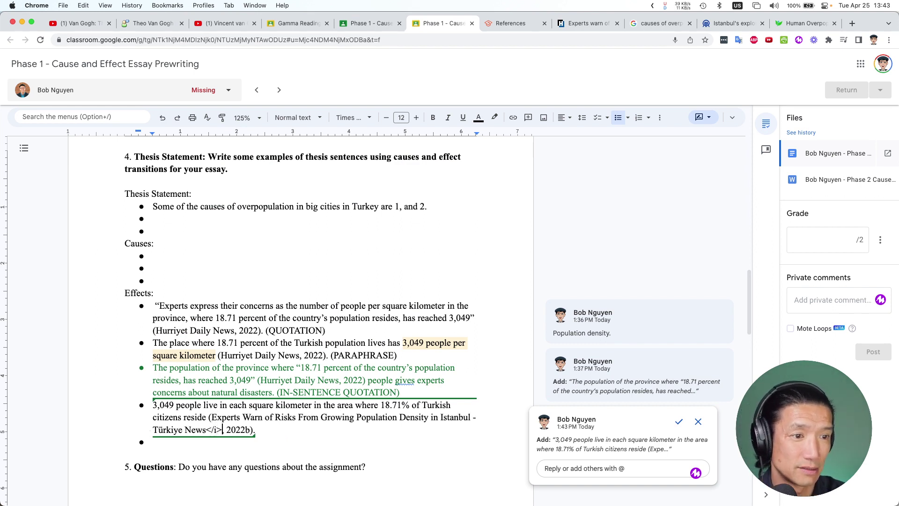
key("BackSpace")
key("BackSpace")
key("BackSpace")
key("BackSpace")
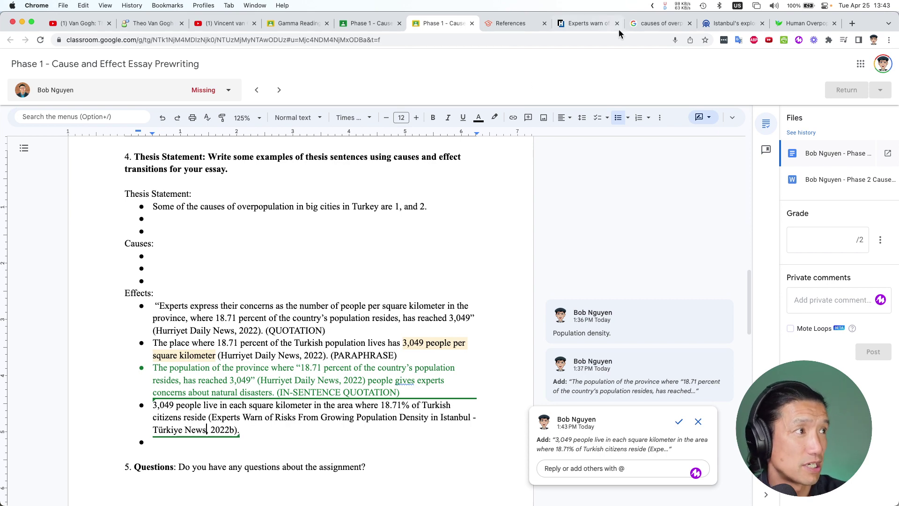
Step: Check the source's in-text citation in Scribbr before returning to the essay
left_click(514, 23)
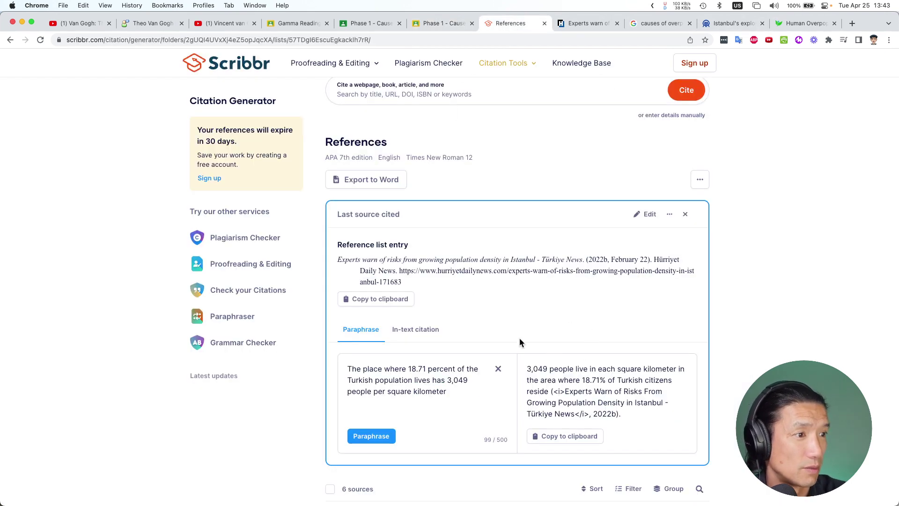
left_click(416, 329)
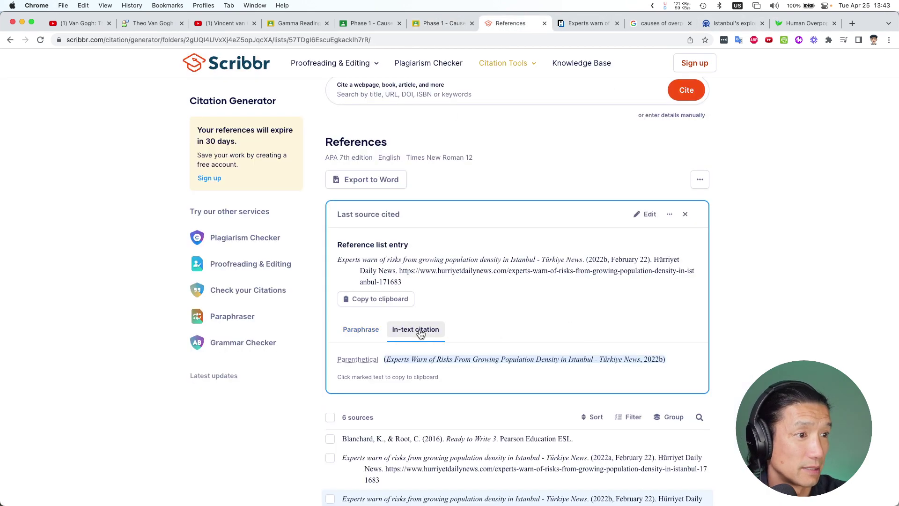
left_click(363, 331)
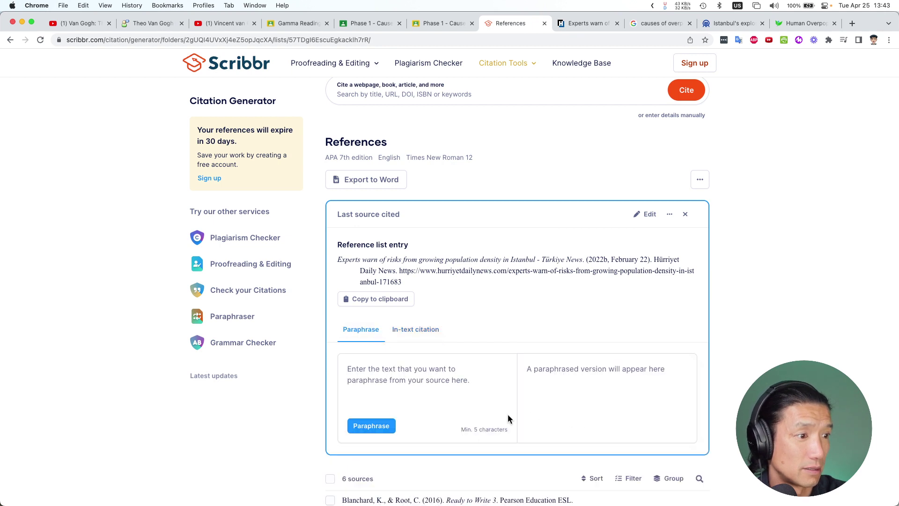
scroll(367, 423, "down", 1)
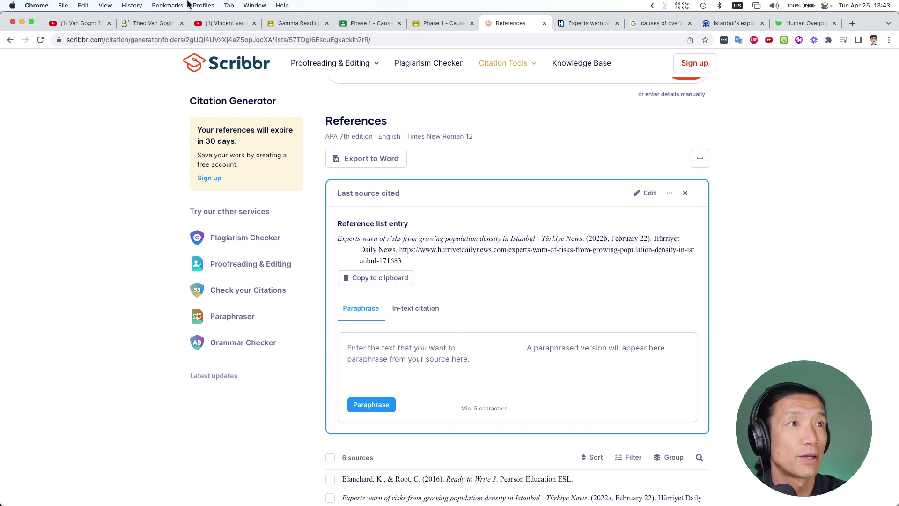
left_click(445, 23)
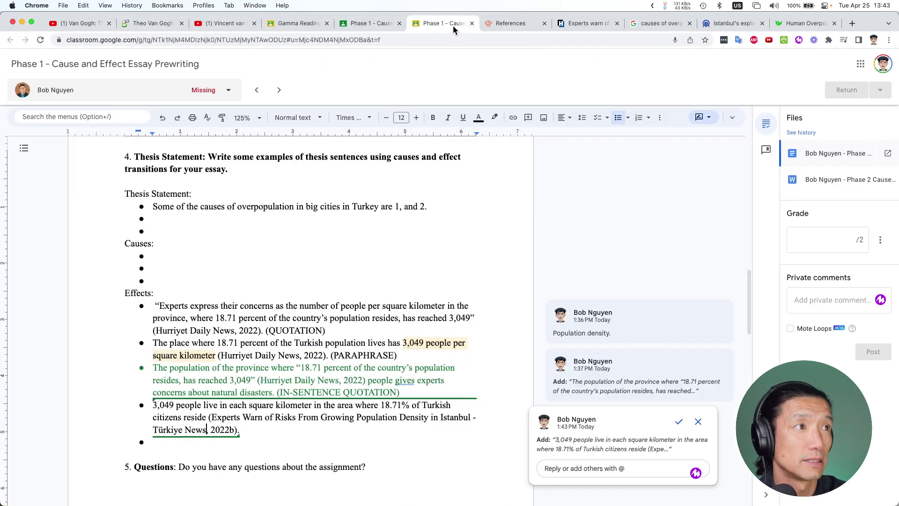
scroll(259, 252, "up", 10)
scroll(260, 252, "down", 3)
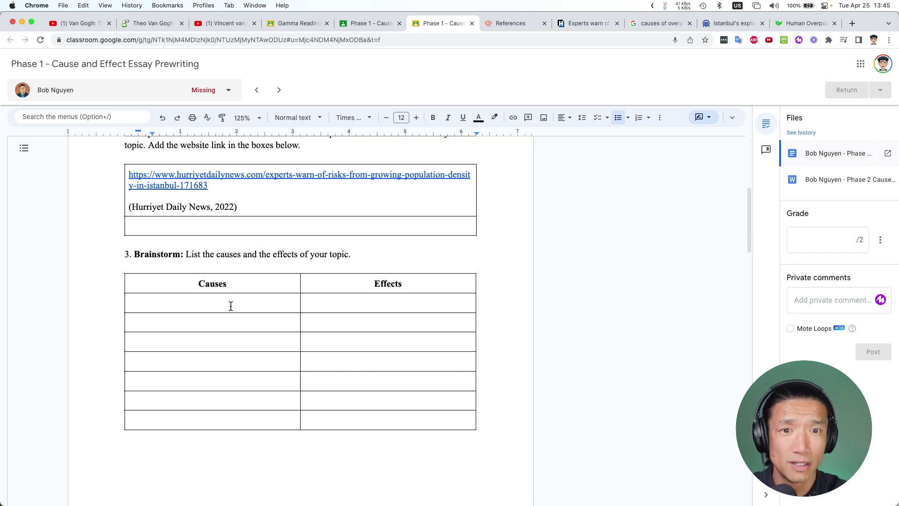
Step: Select the first thesis sentence, then open the Topic dropdown's essay topic options
scroll(231, 306, "down", 10)
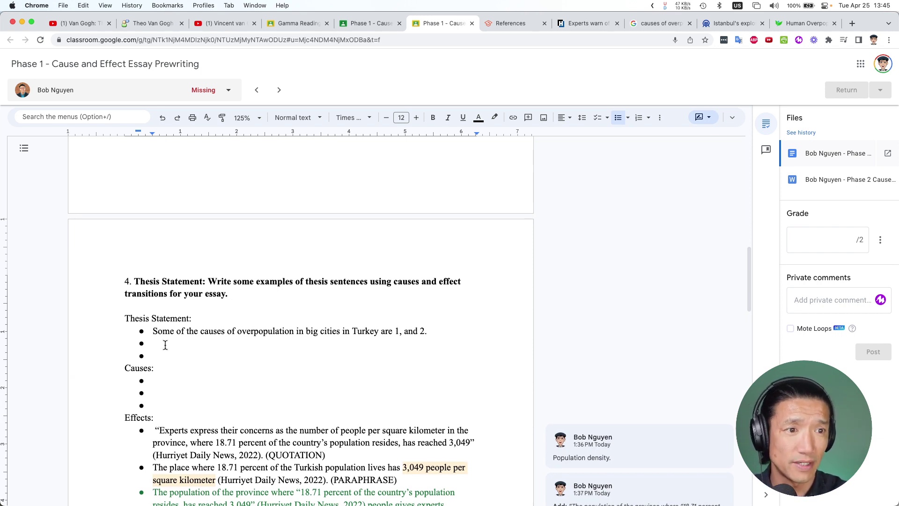
left_click_drag(151, 331, 460, 332)
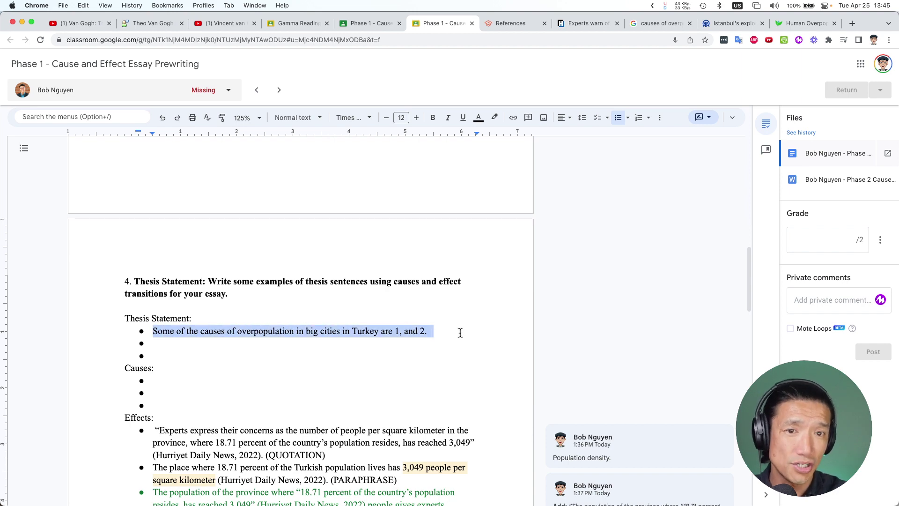
scroll(342, 332, "up", 9)
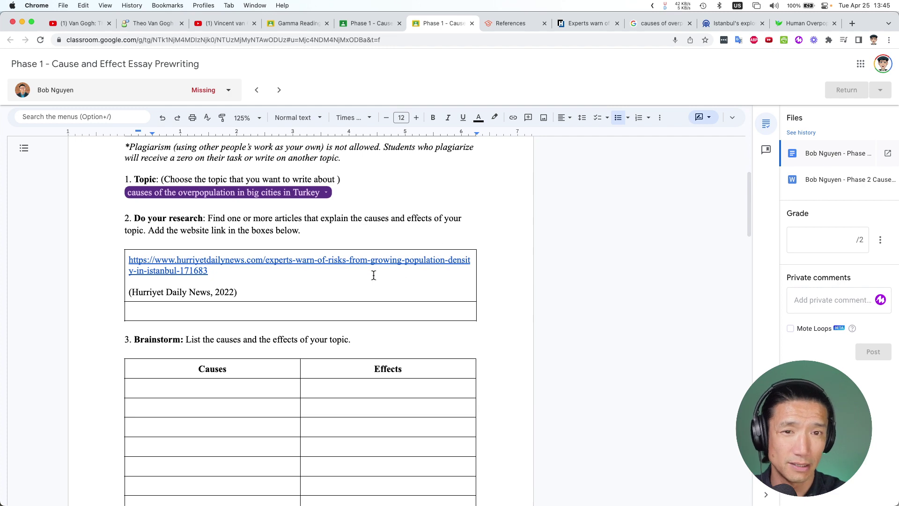
scroll(373, 275, "down", 9)
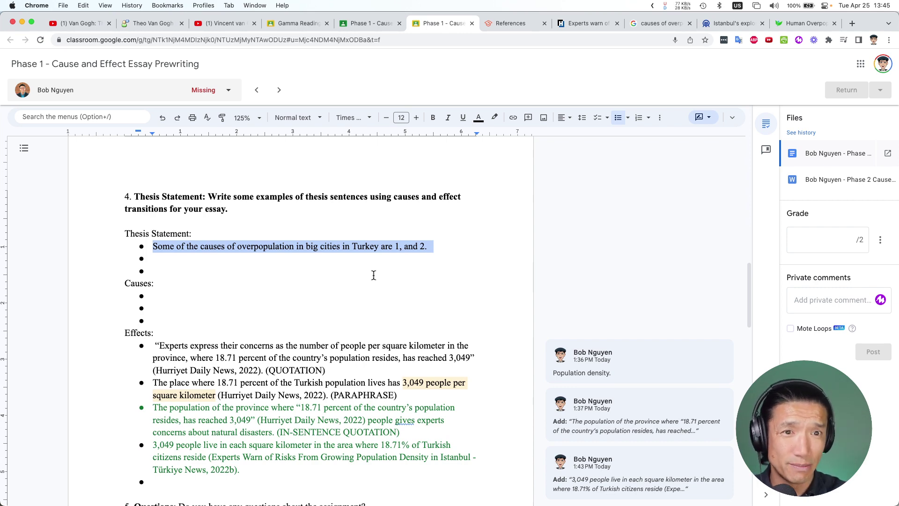
scroll(374, 275, "up", 9)
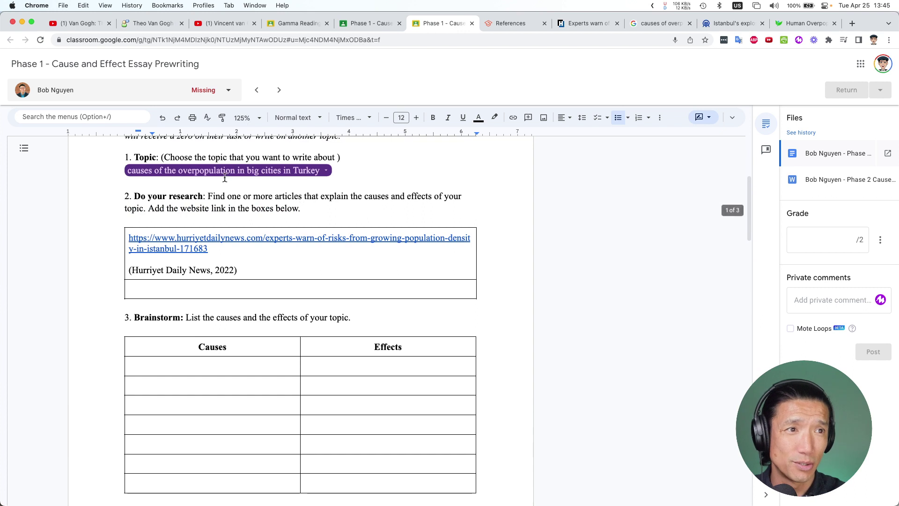
left_click(225, 173)
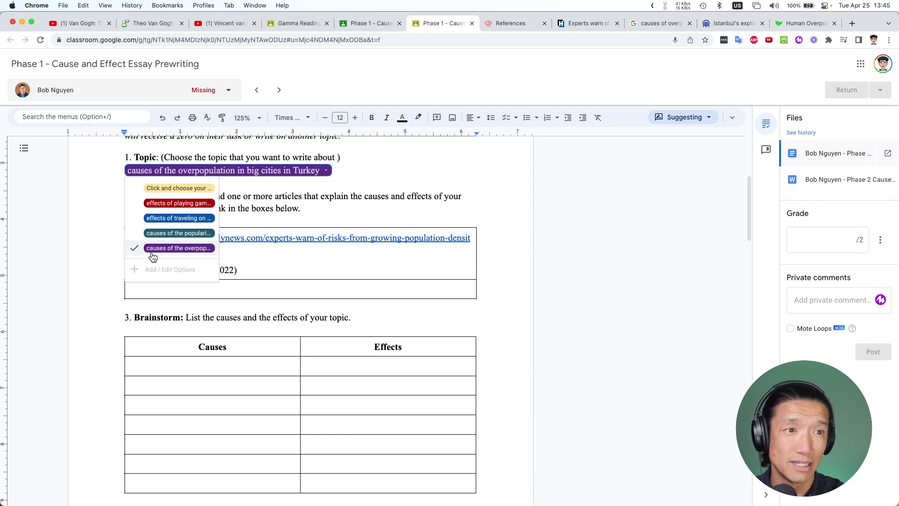
Step: Dismiss the topic choices and scroll down to the thesis statement on causes of overpopulation in Turkey
left_click(178, 256)
scroll(323, 273, "down", 10)
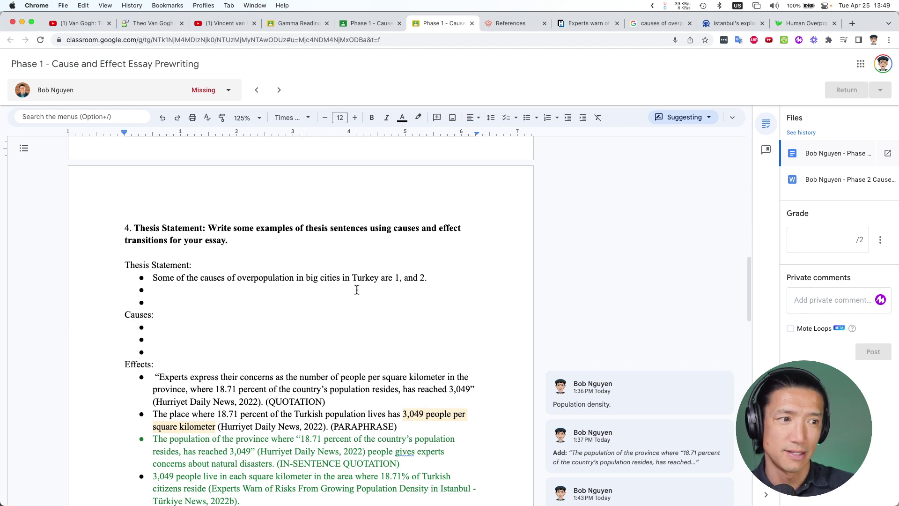
scroll(381, 254, "down", 5)
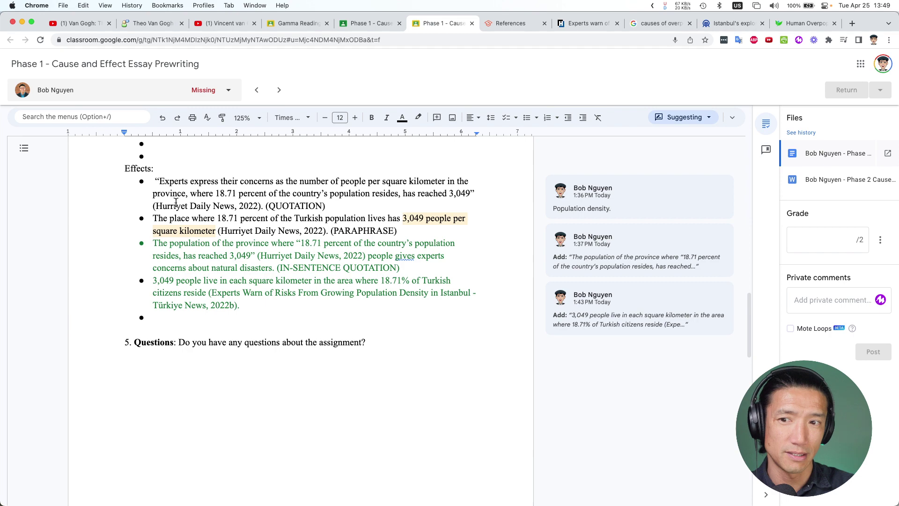
scroll(243, 207, "up", 1)
scroll(243, 208, "up", 2)
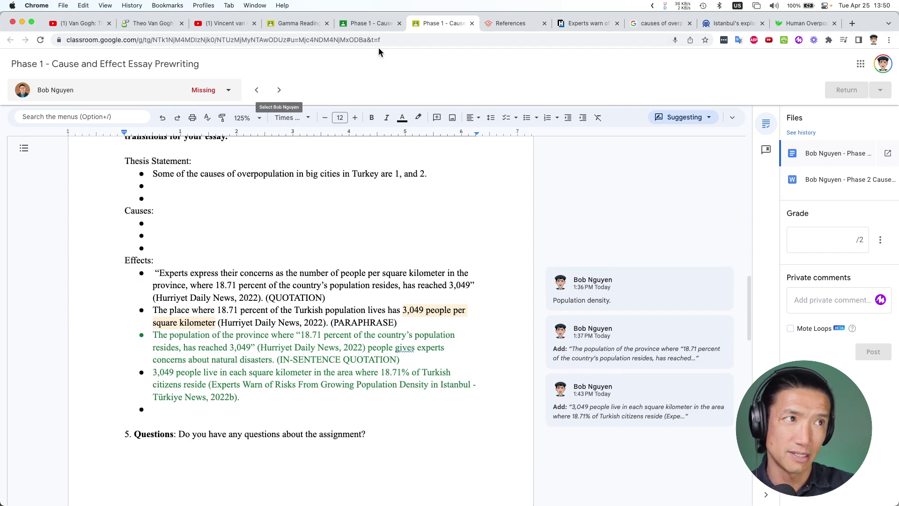
left_click(370, 23)
left_click(454, 22)
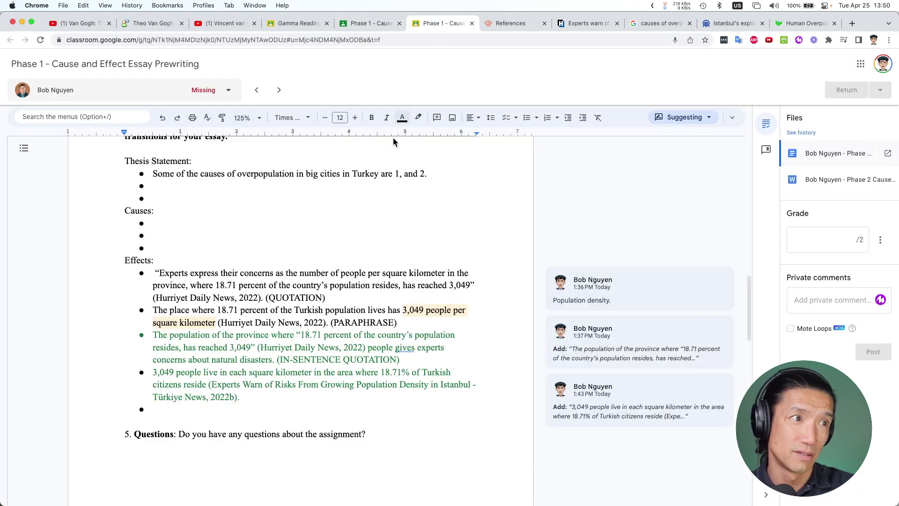
scroll(313, 296, "down", 5)
scroll(312, 297, "up", 5)
left_click(206, 281)
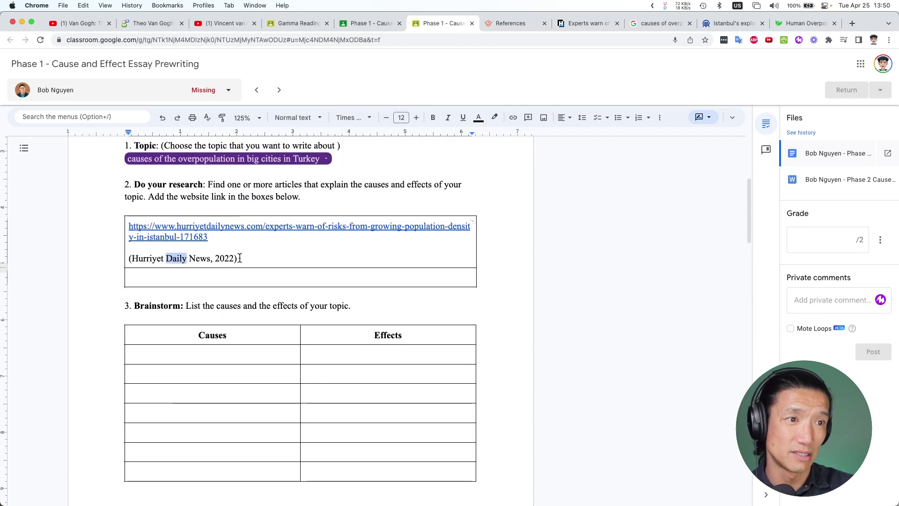
left_click_drag(238, 258, 128, 258)
key("Right")
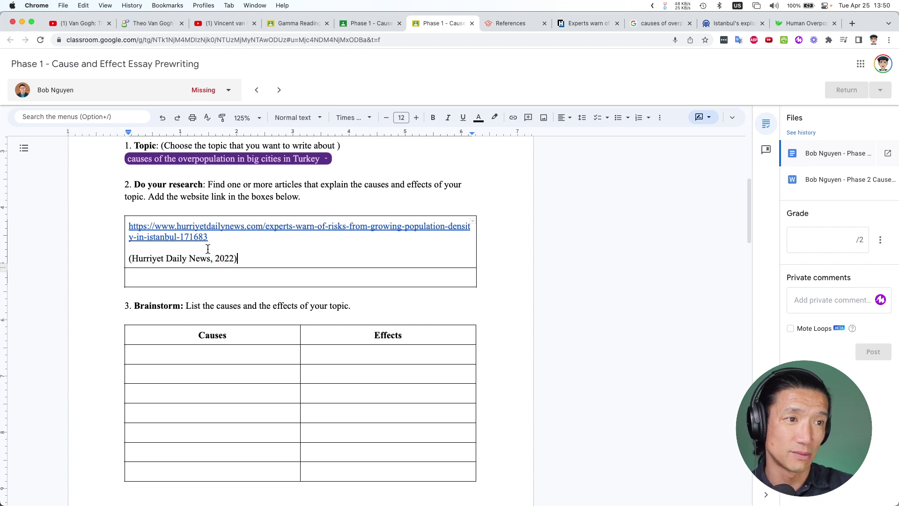
left_click(205, 248)
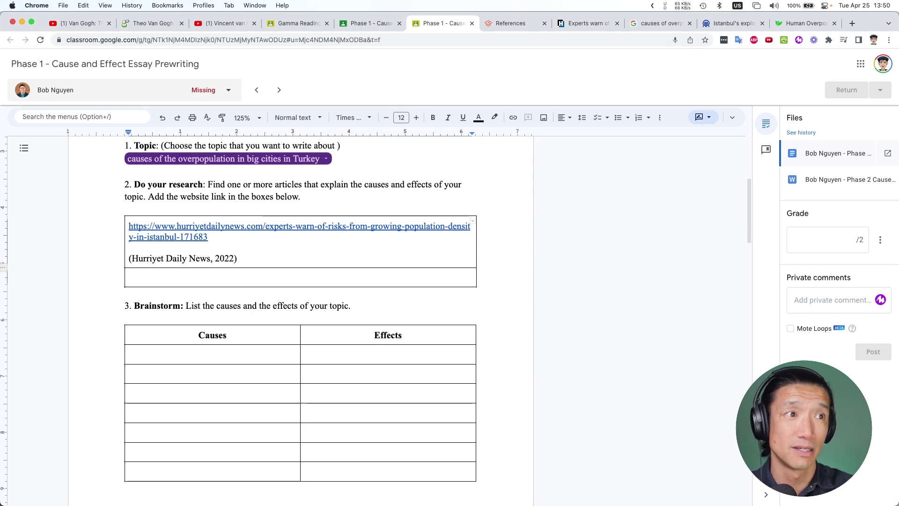
Step: In Scribbr, go to Citation Tools > Citation Generator and open the References list
left_click(520, 23)
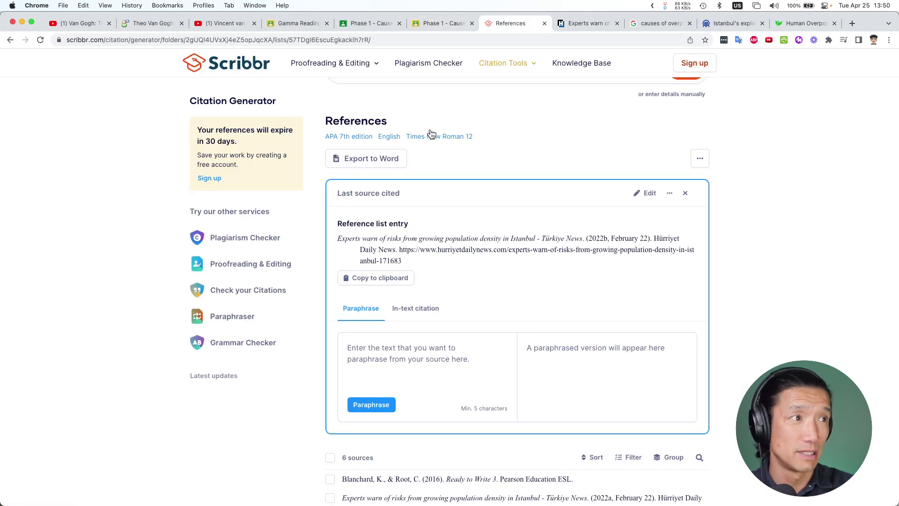
mouse_move(501, 70)
left_click(502, 92)
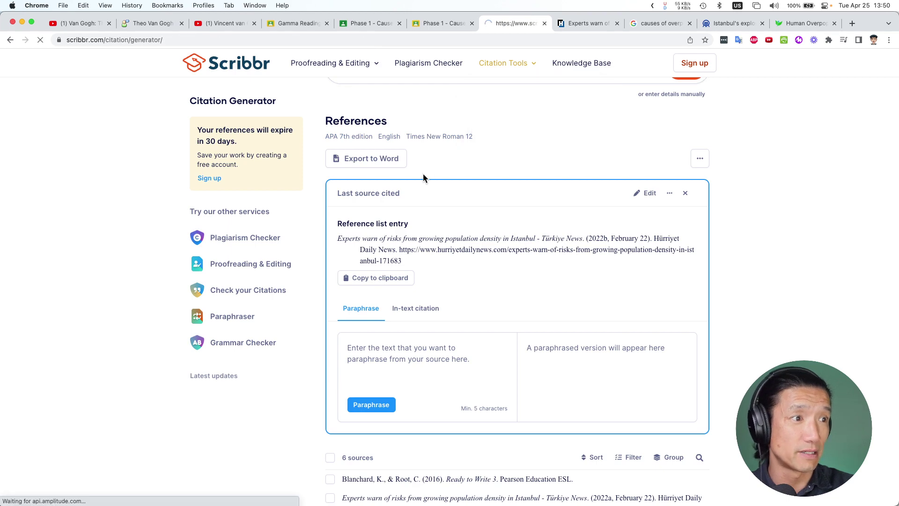
left_click(392, 268)
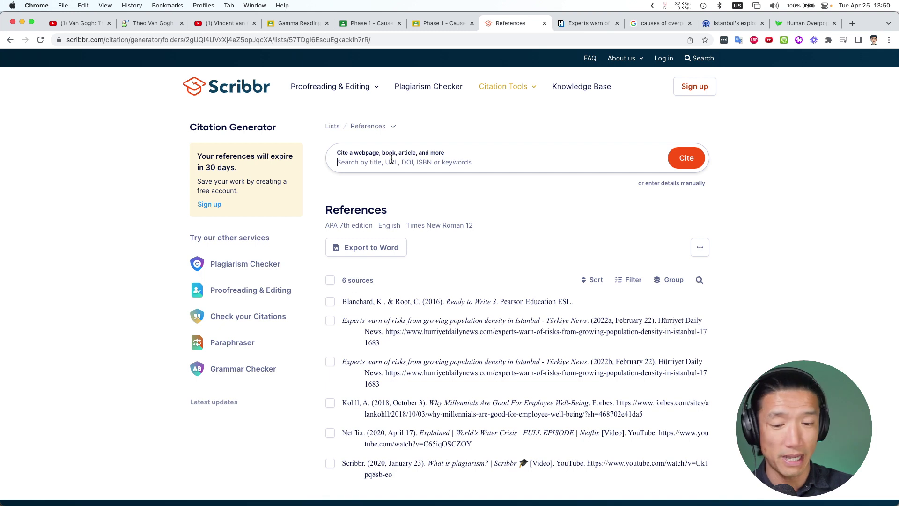
Step: Clear the source field and paste the Hürriyet Daily News article URL from clipboard history
key("super+v")
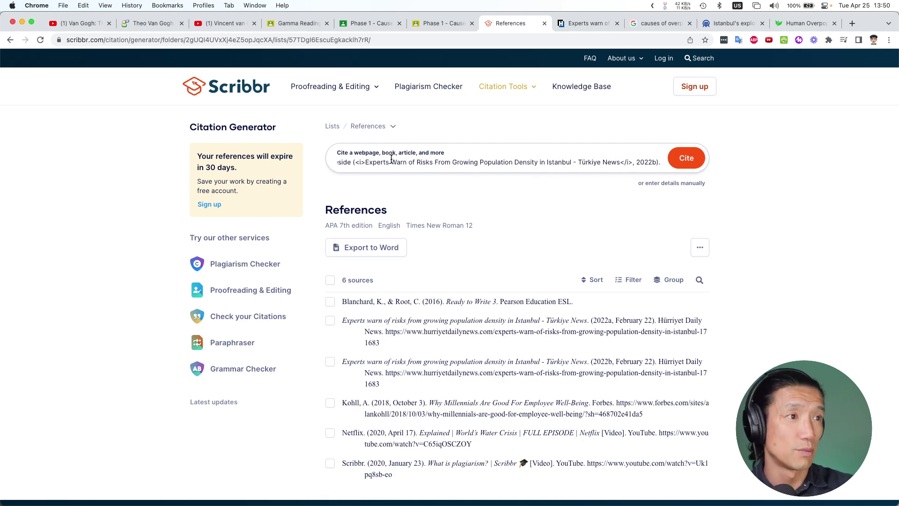
key("super+a")
key("BackSpace")
key("super+shift+v")
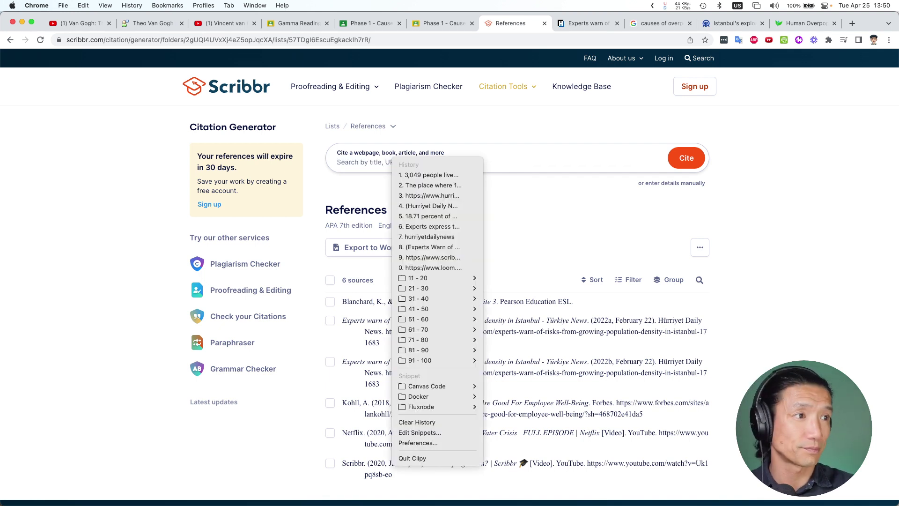
key("Down")
key("Down")
key("Return")
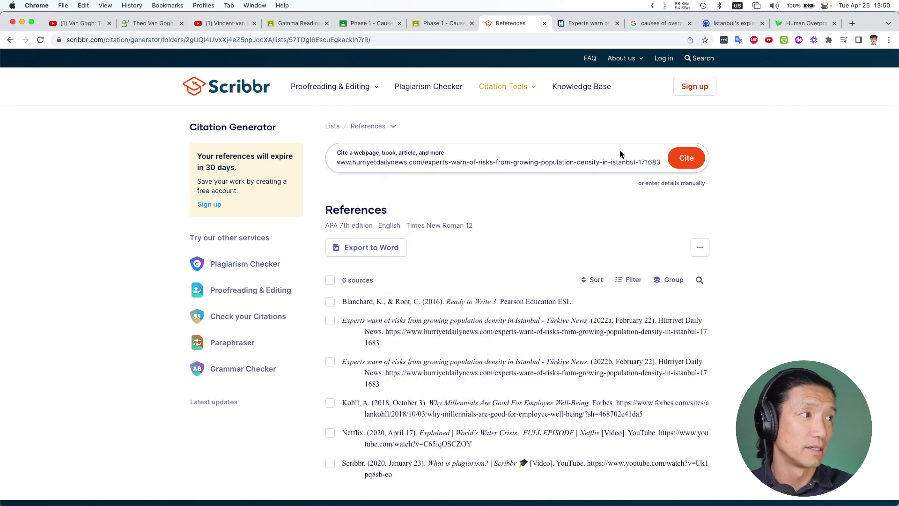
scroll(626, 201, "down", 2)
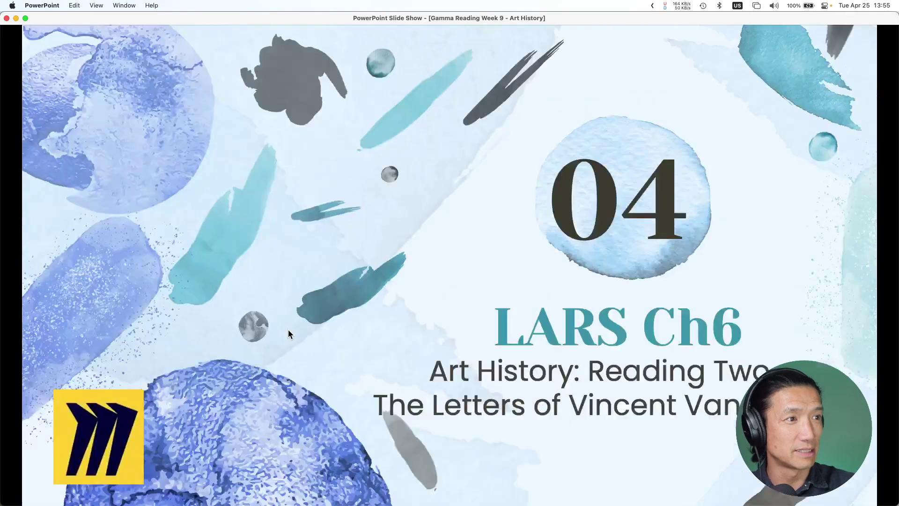
Step: Advance to the Conclusion slide listing Questions?, Comments? and Suggestions?
key("Right")
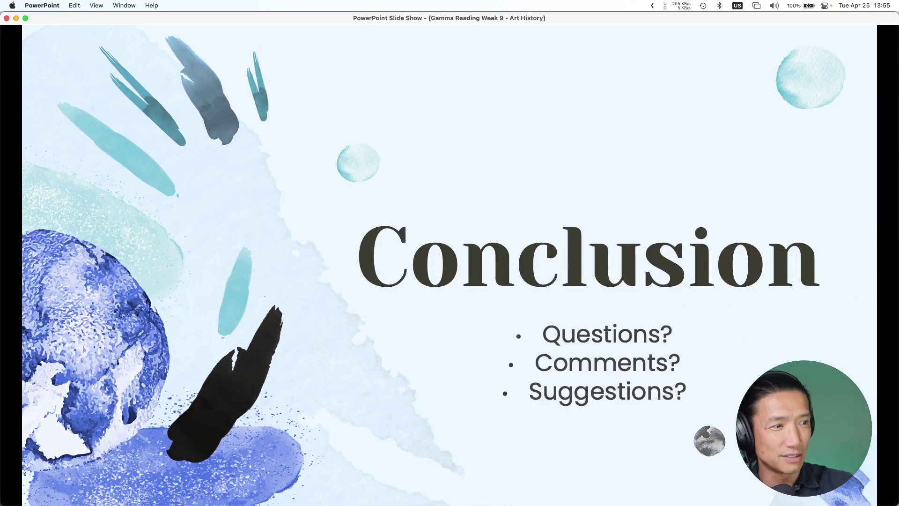